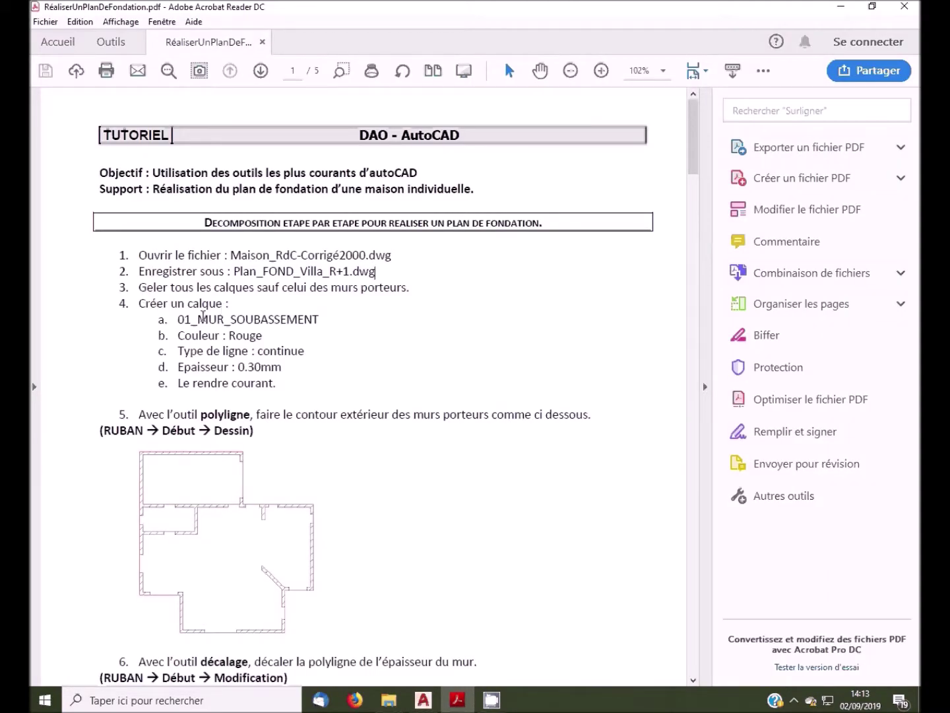
Copy the layer name 01_MUR_SOUBASSEMENT from item 4a of the PDF tutorial and switch to AutoCAD.
drag(181, 320, 323, 322)
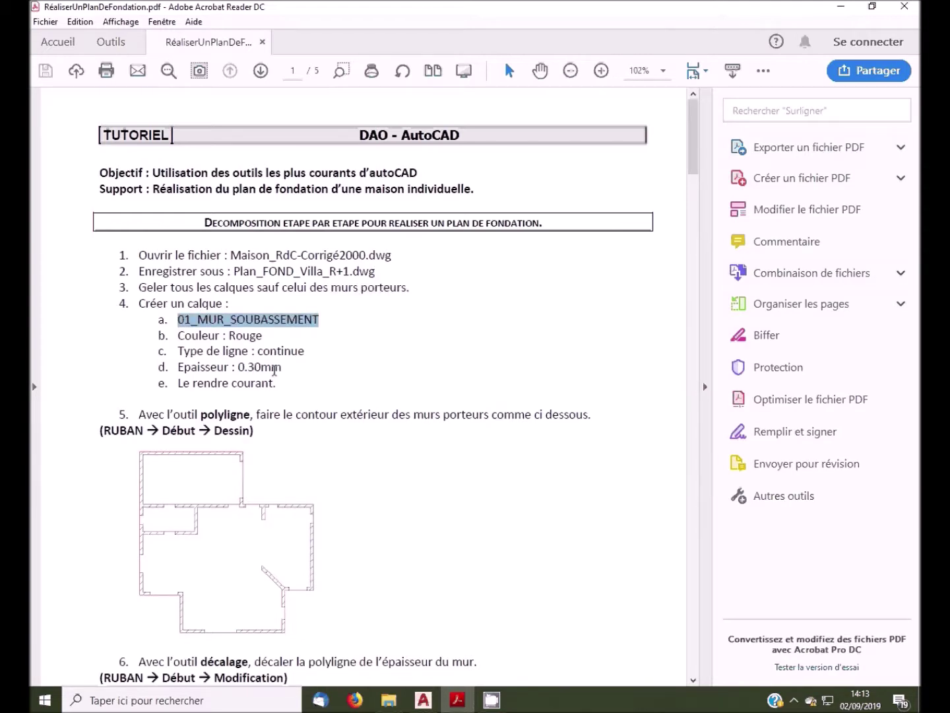
right_click(277, 326)
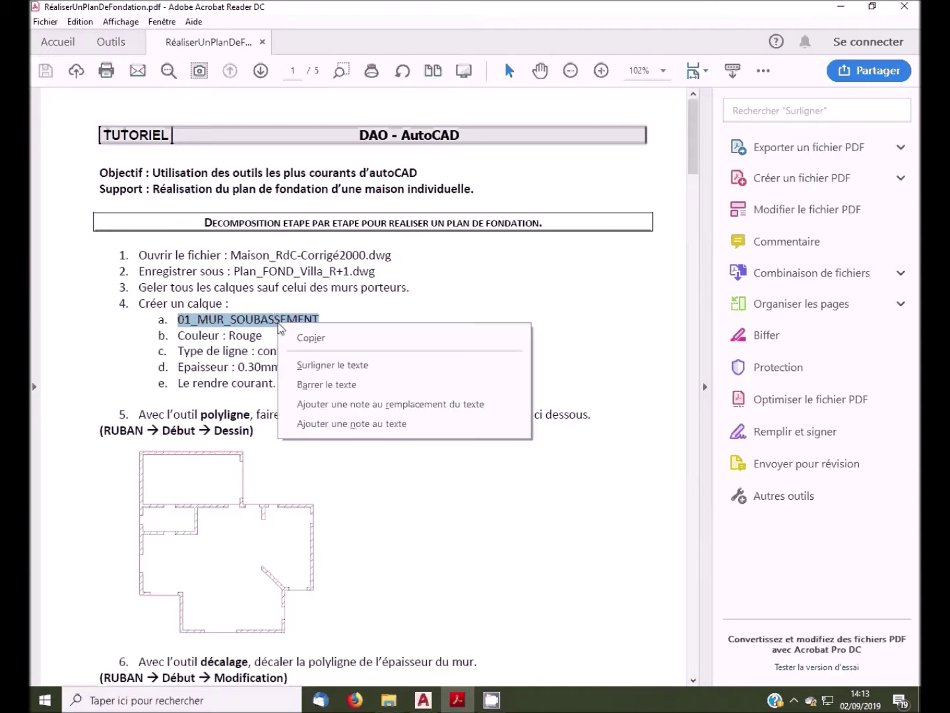
click(309, 336)
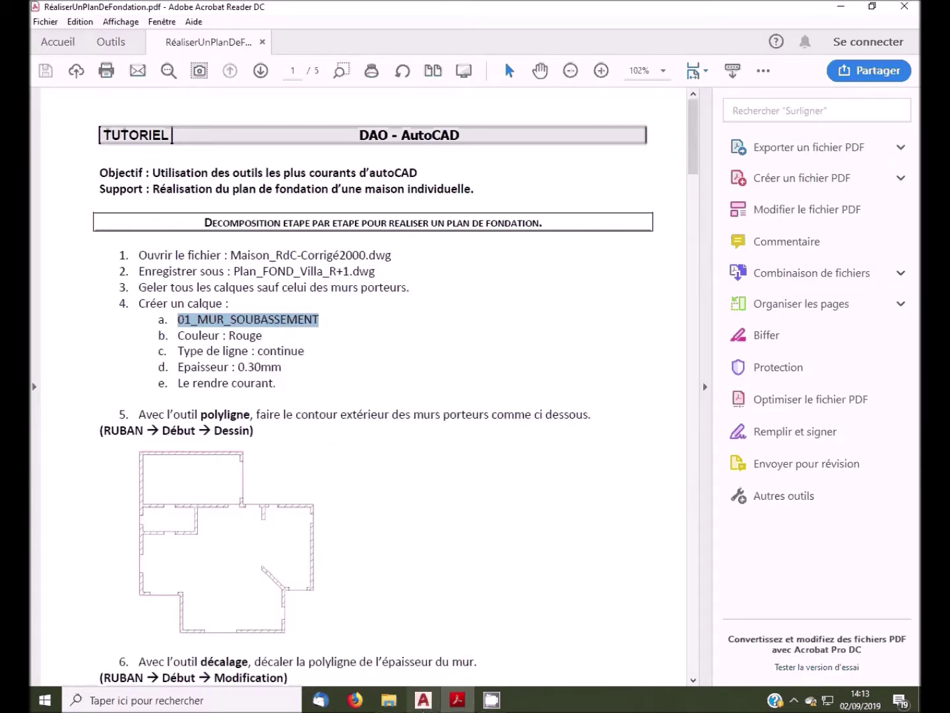
click(423, 700)
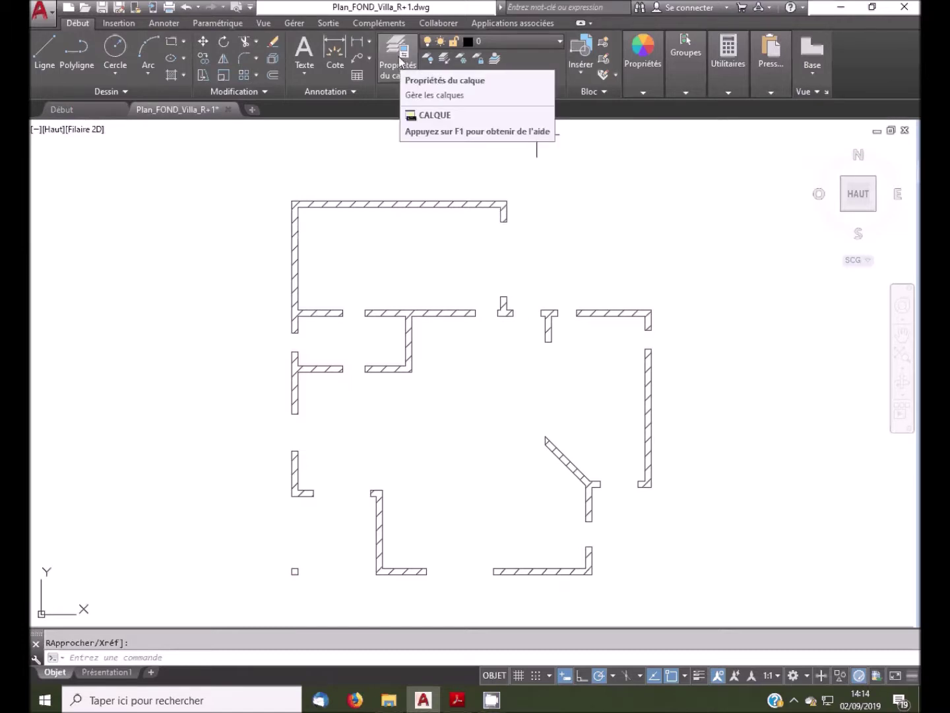
Create a new layer and name it 01_MUR_SOUBASSEMENT by pasting the copied text.
click(401, 66)
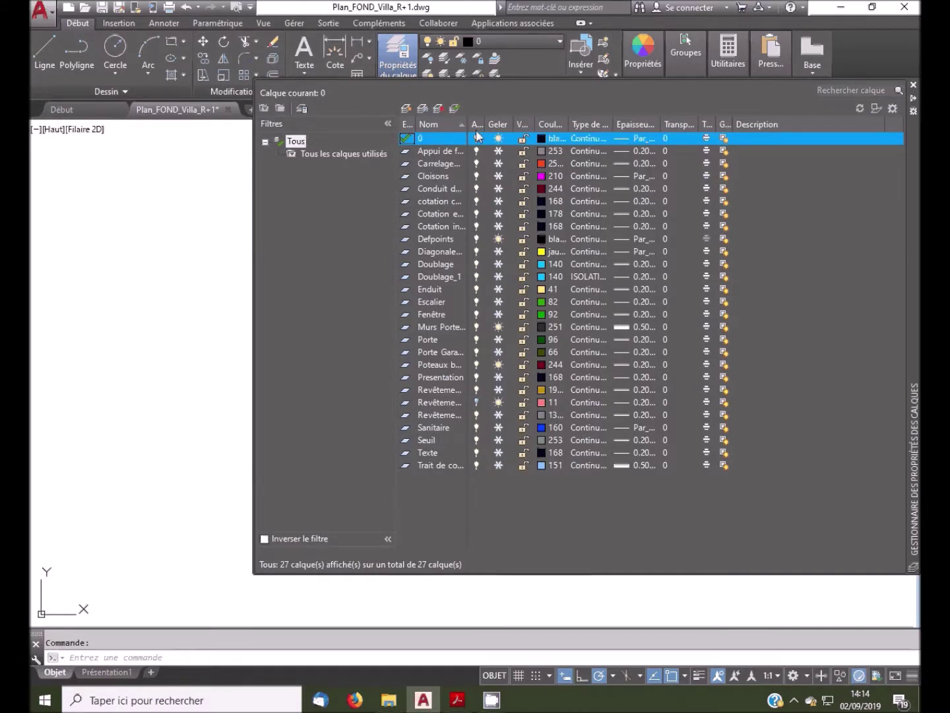
click(409, 107)
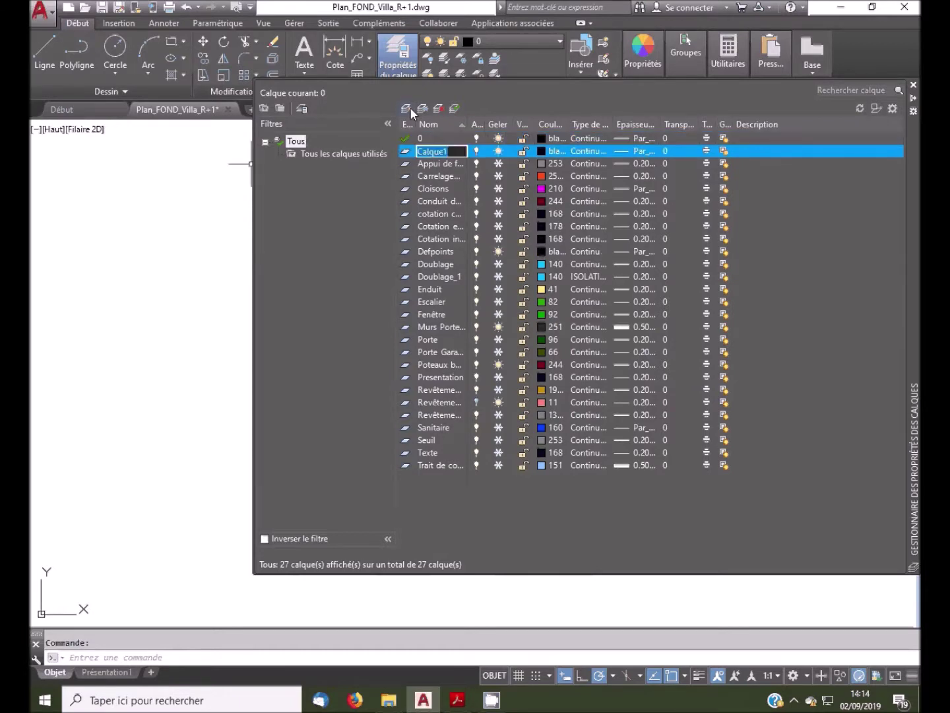
right_click(433, 151)
click(462, 211)
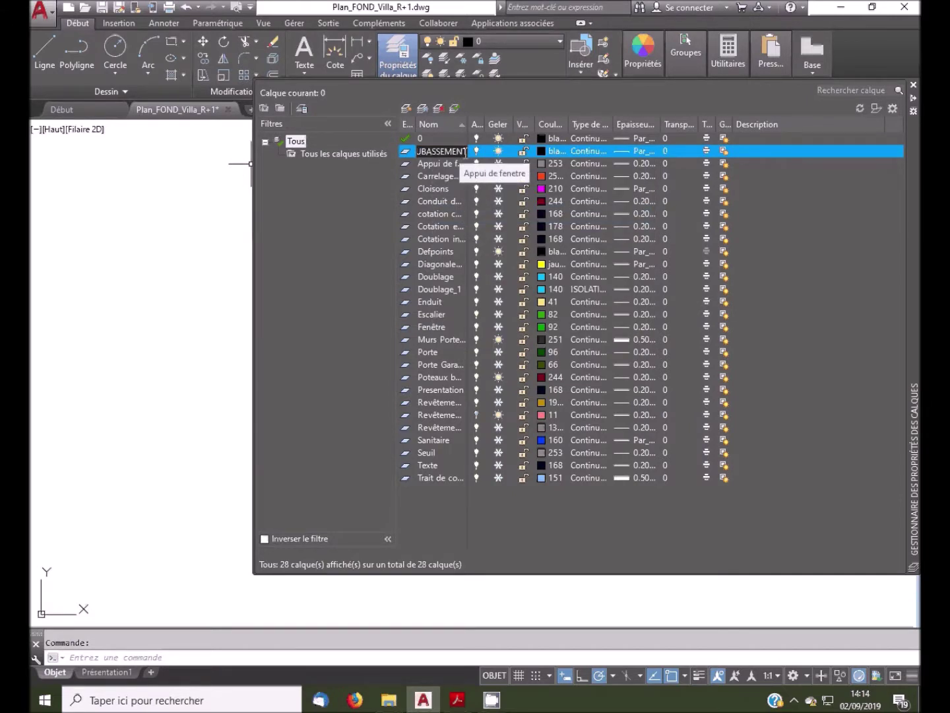
key(Return)
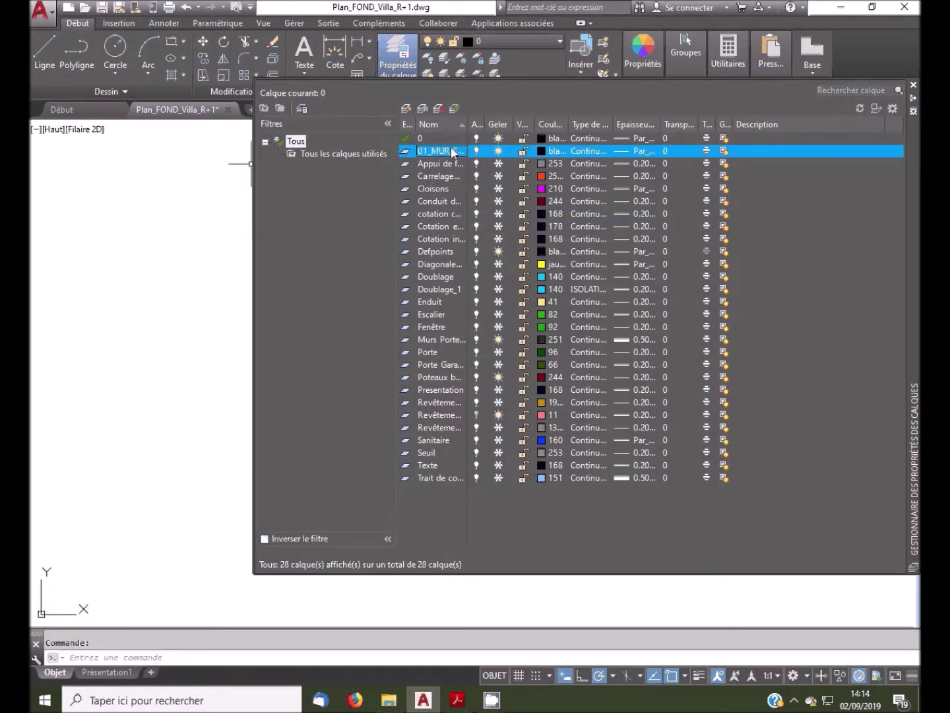
Set the color of the 01_MUR_SOUBASSEMENT layer to red.
click(542, 151)
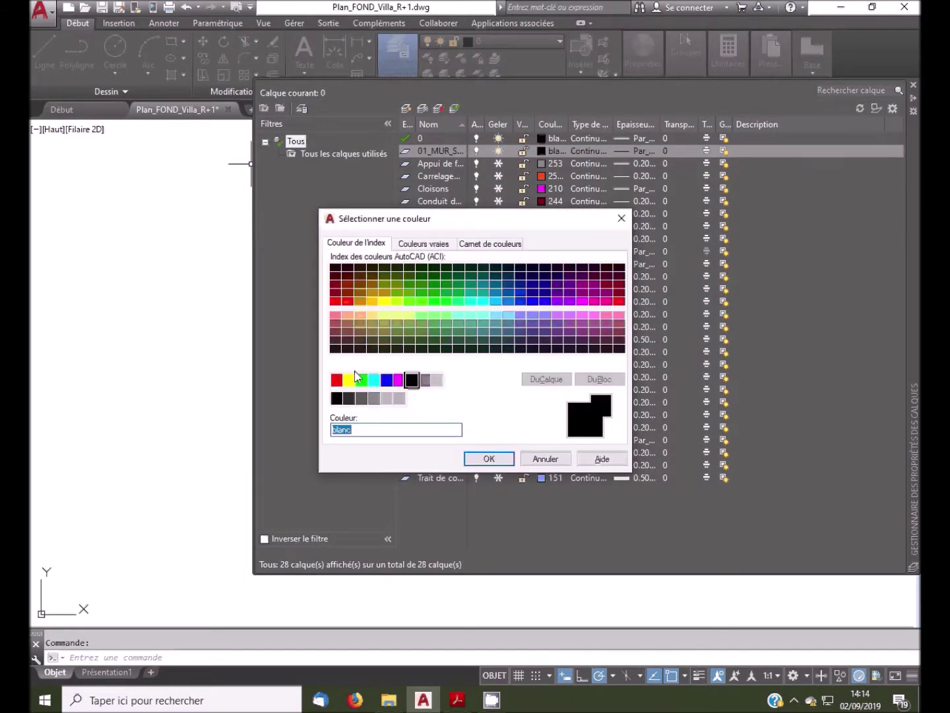
click(337, 380)
click(488, 458)
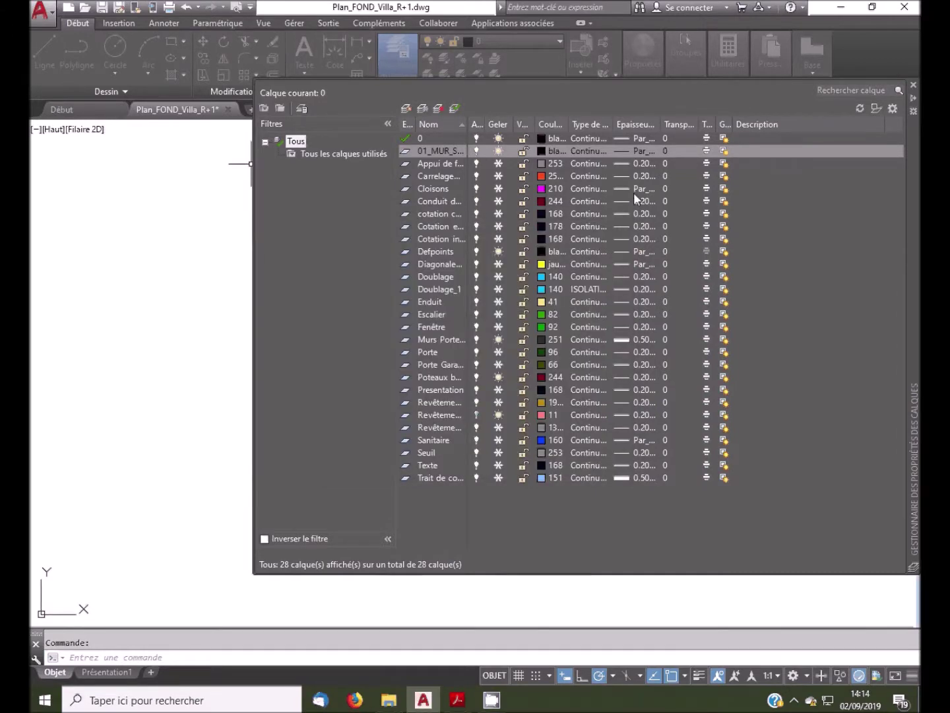
Set the lineweight of the 01_MUR_SOUBASSEMENT layer to 0.30 mm and make it the current layer.
click(645, 151)
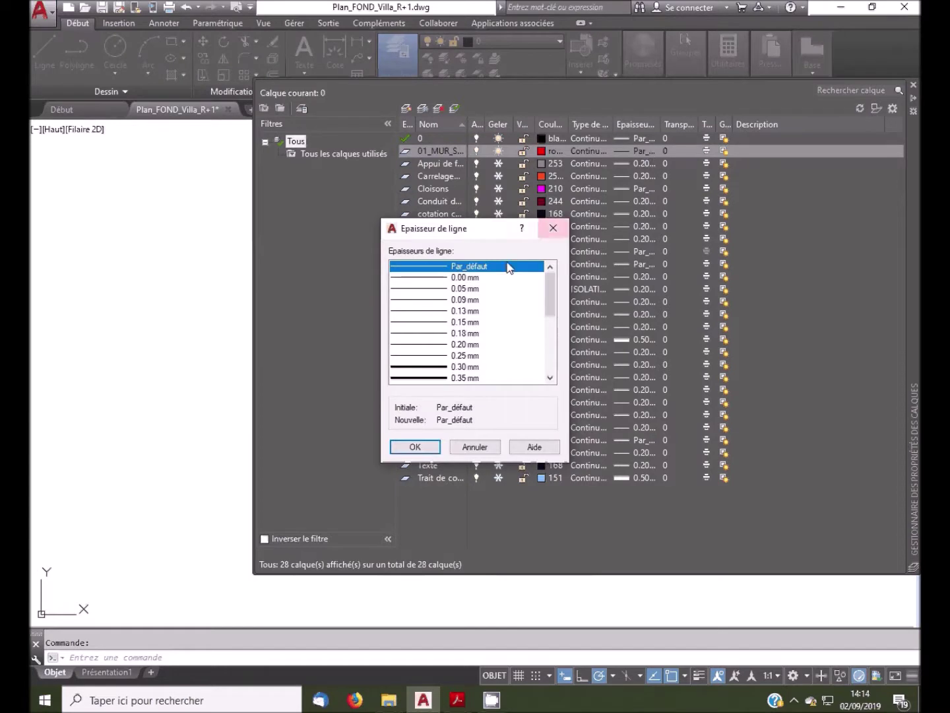
click(472, 366)
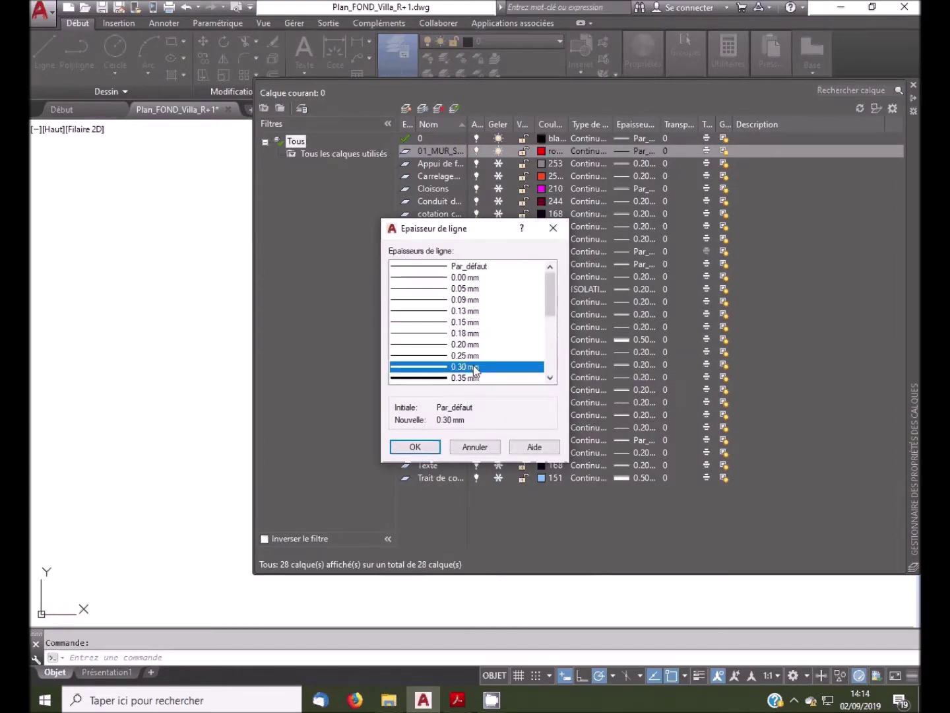
click(423, 447)
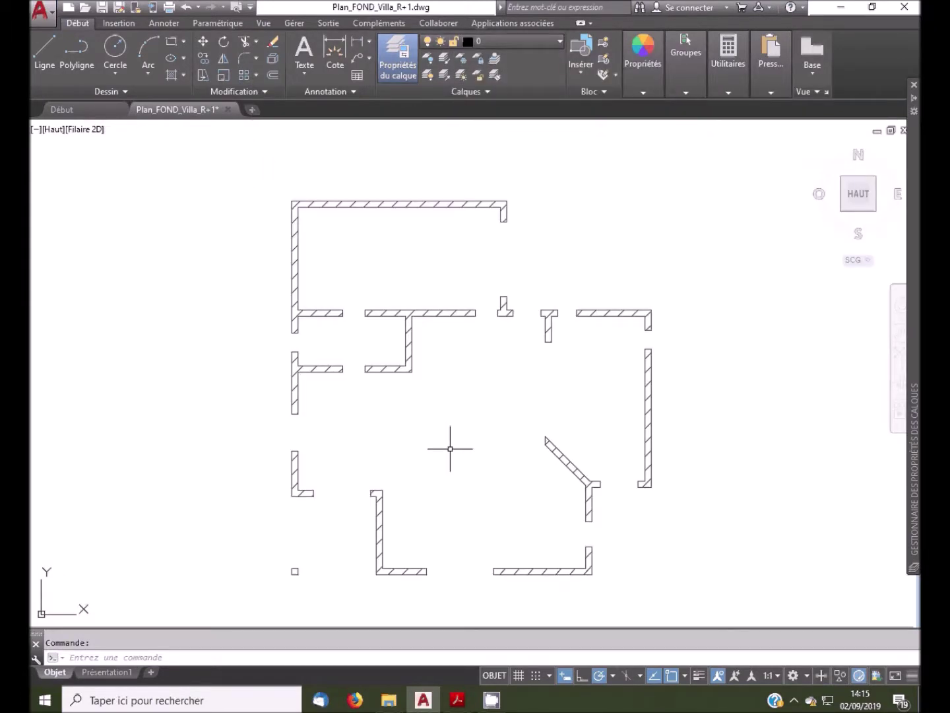
mouse_move(899, 359)
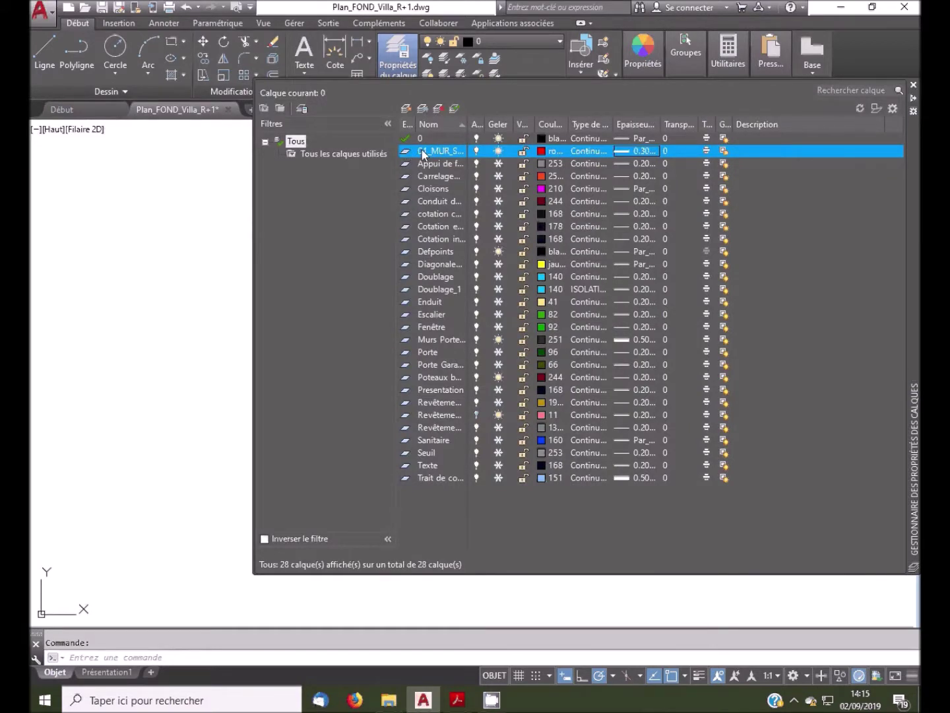
click(454, 108)
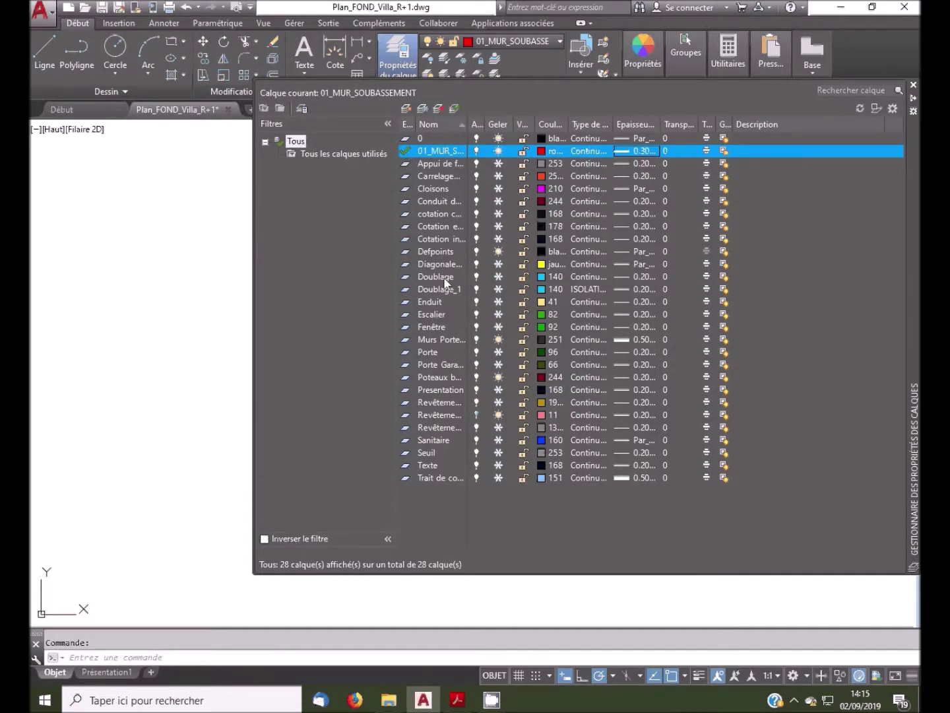
Try to make the frozen Doublage layer the current layer.
click(406, 282)
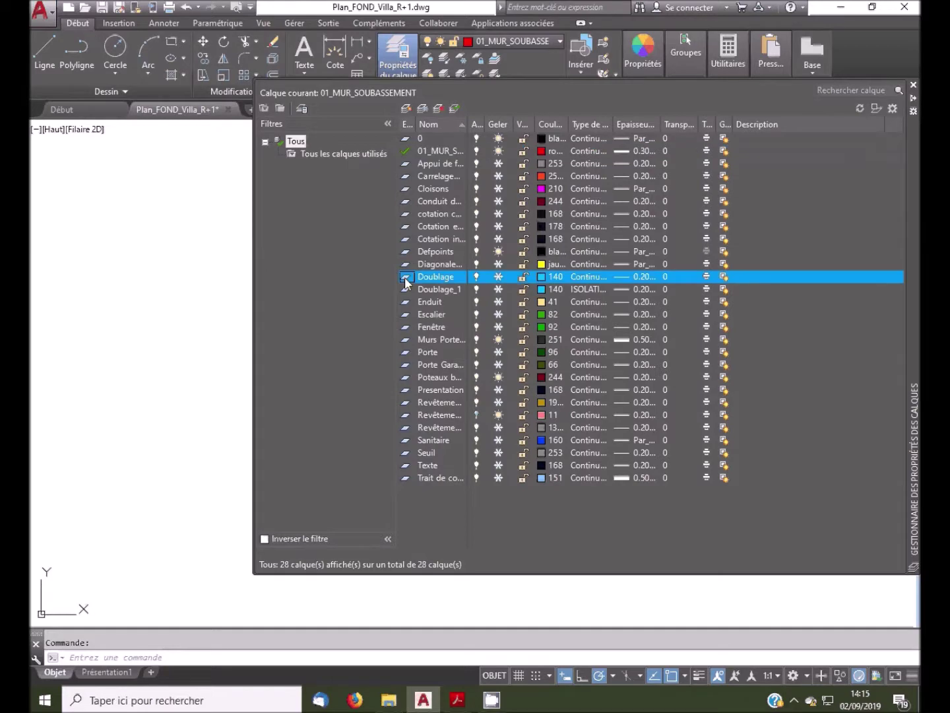
click(407, 283)
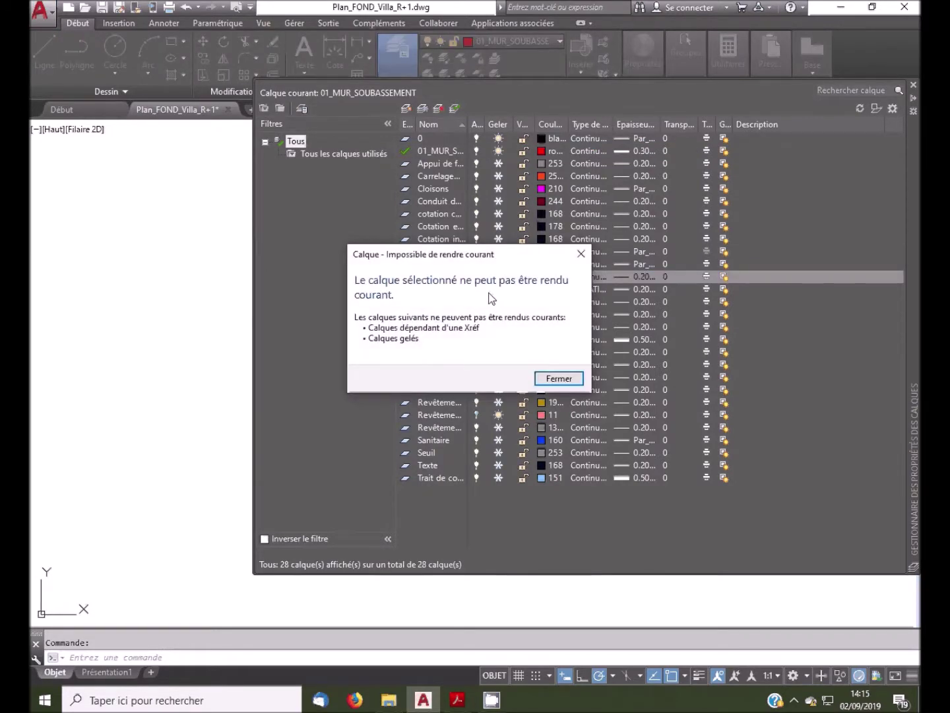
click(559, 379)
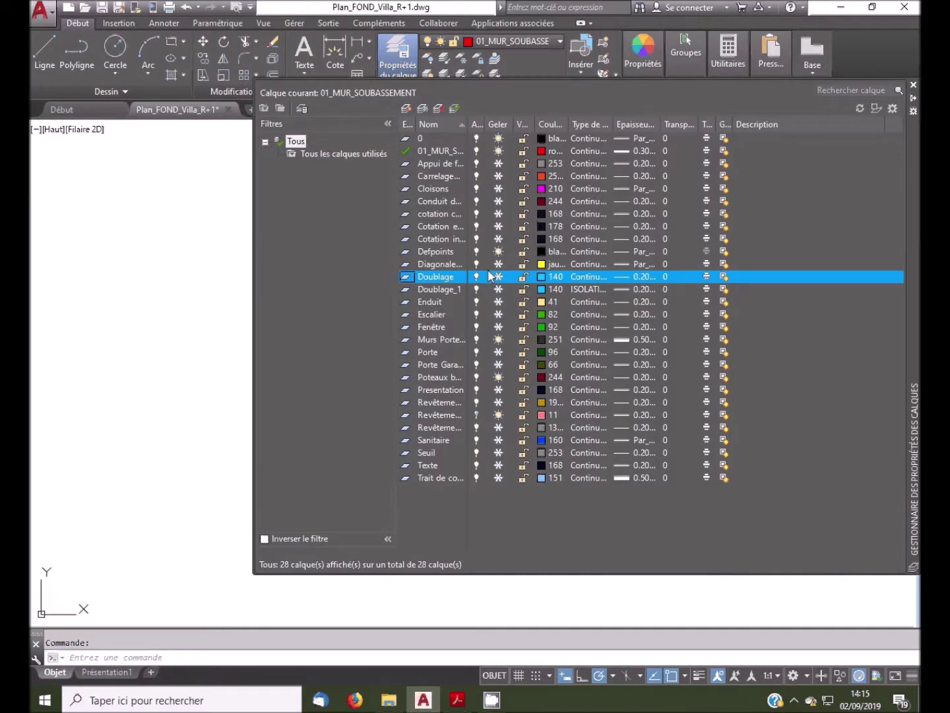
Make Defpoints the current layer, and switch the current layer back to 01_MUR_SOUBASSEMENT.
double_click(405, 250)
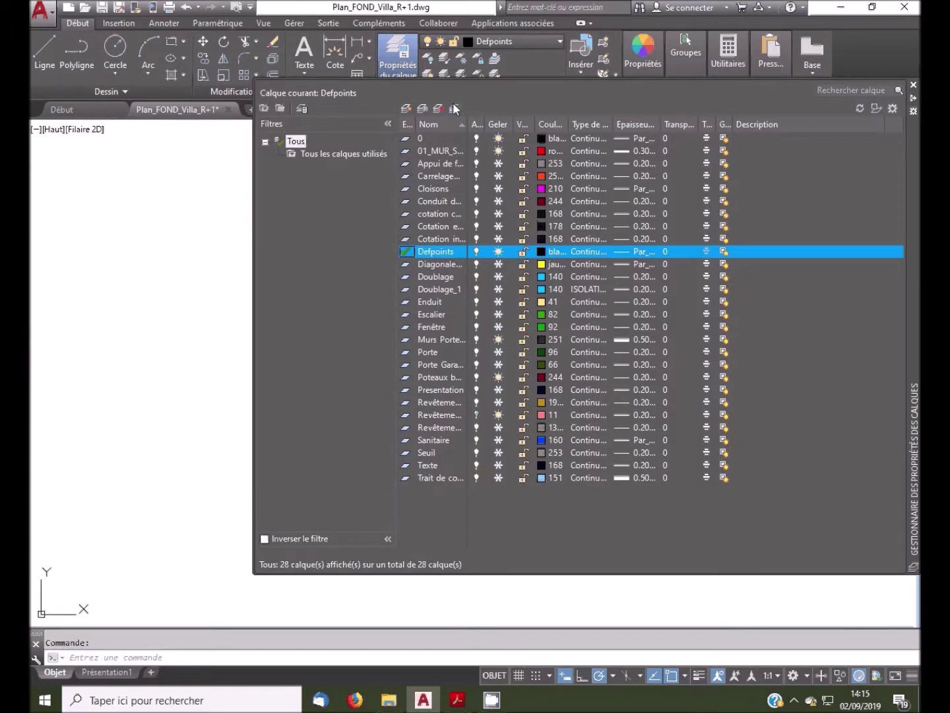
double_click(407, 152)
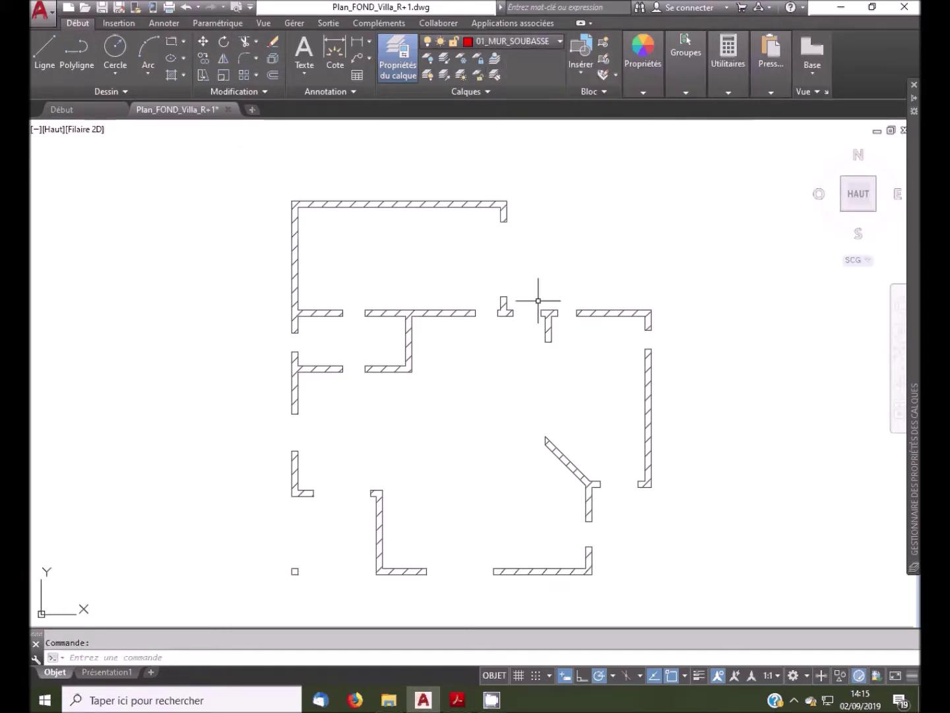
Read the polyline instruction in item 5 of the PDF tutorial and return to AutoCAD.
mouse_move(456, 699)
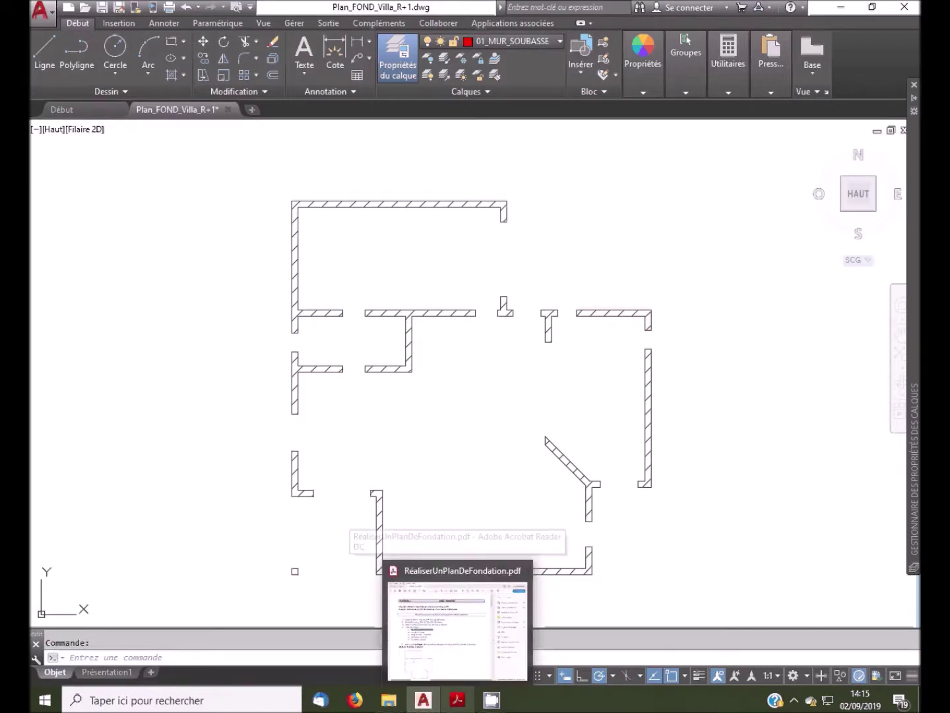
click(455, 699)
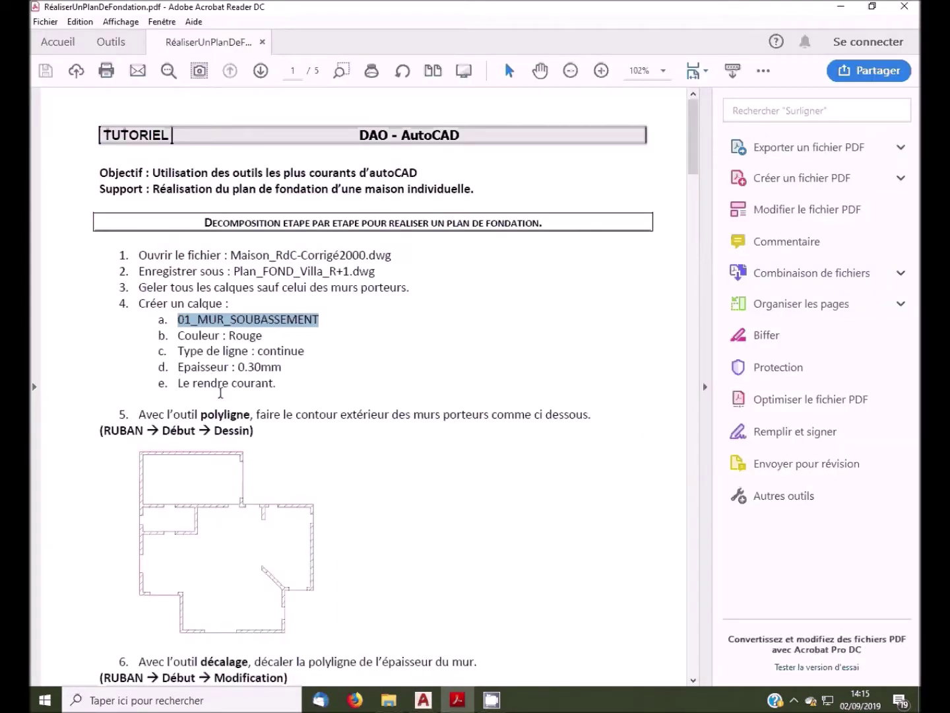
click(221, 393)
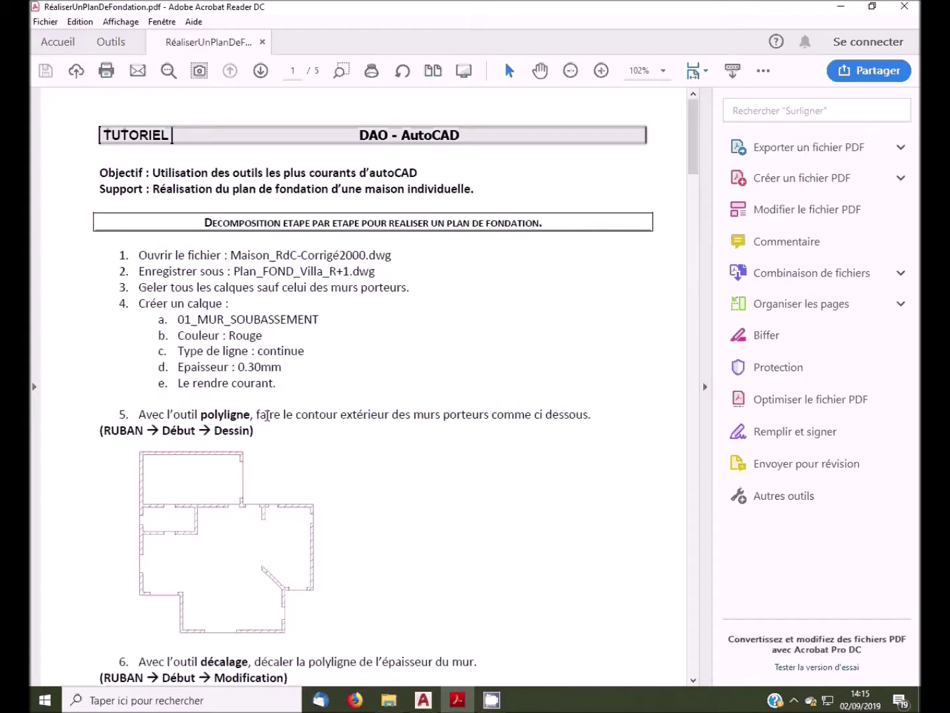
scroll(416, 425, down, 1)
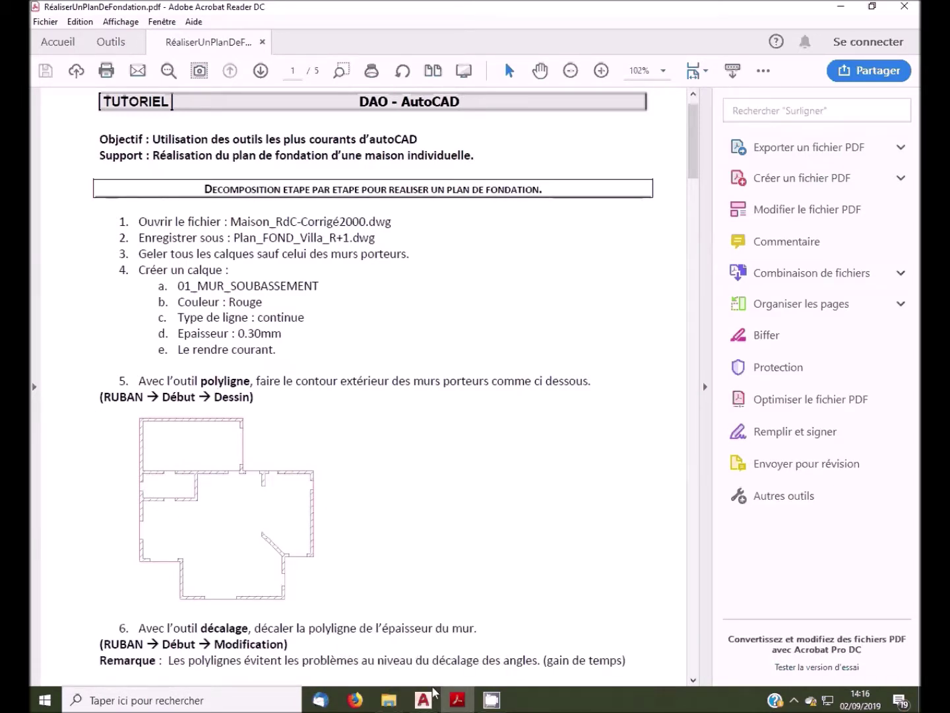
click(425, 706)
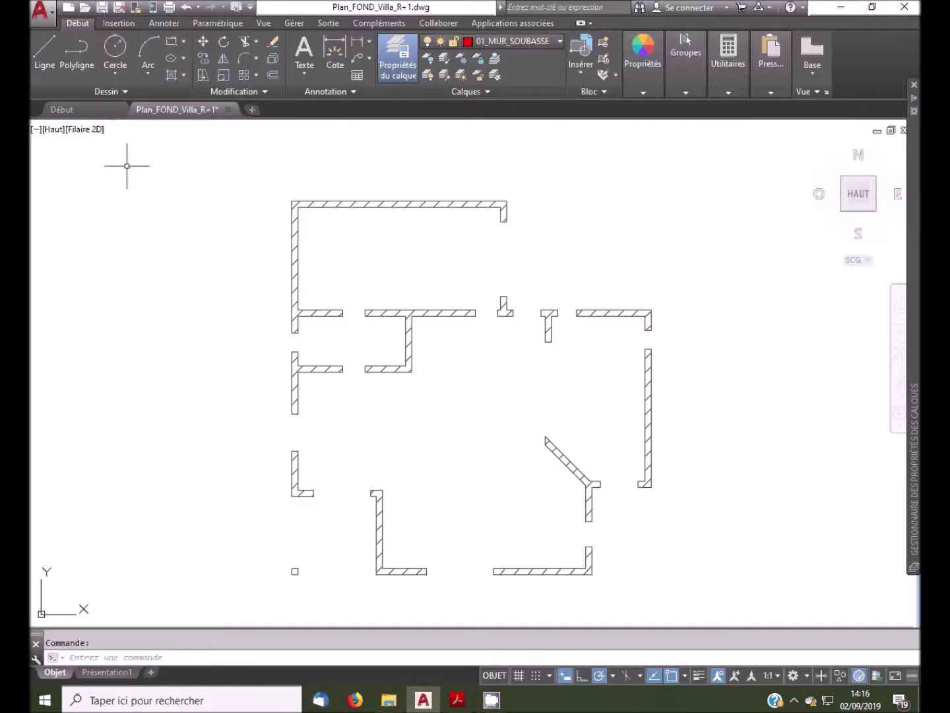
Draw a polyline through the outer corners of the load-bearing walls, starting at the plan's upper-left corner and ending back at that corner.
click(77, 64)
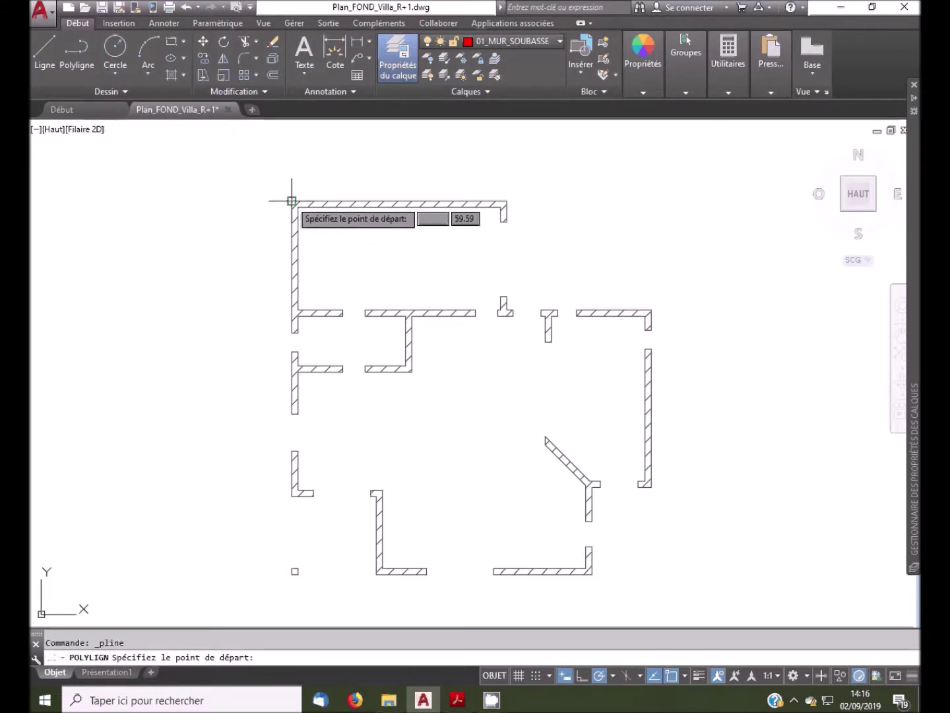
click(292, 200)
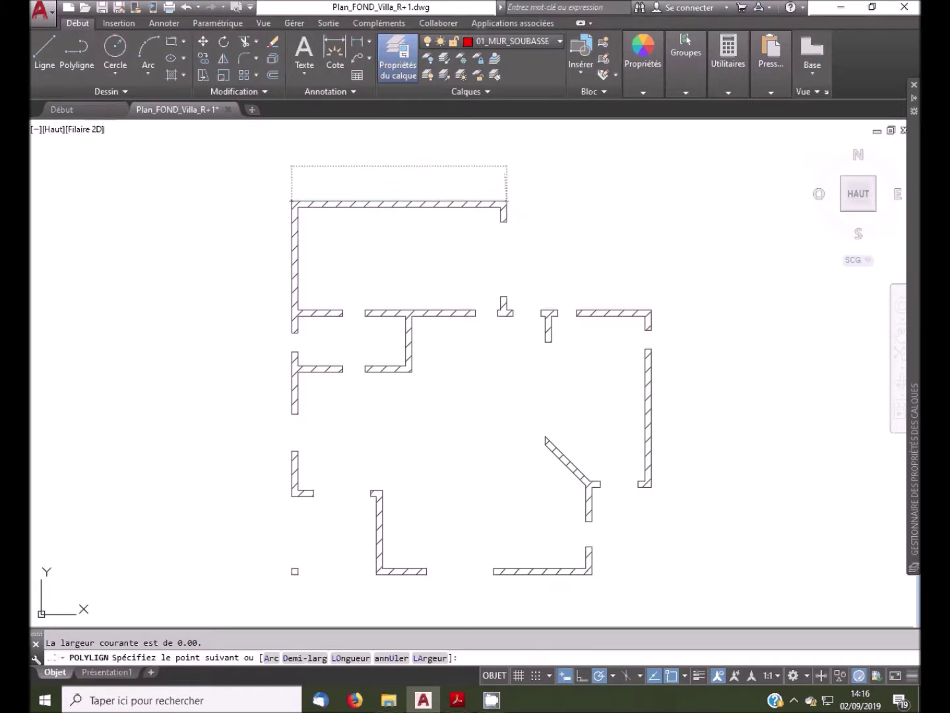
click(508, 200)
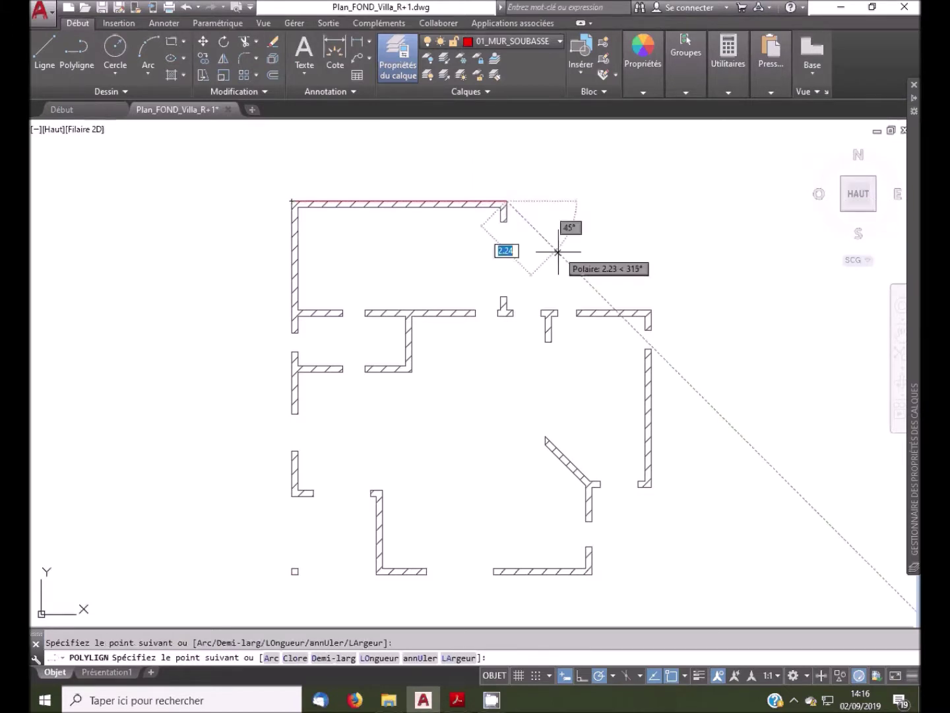
click(507, 311)
click(651, 309)
click(651, 489)
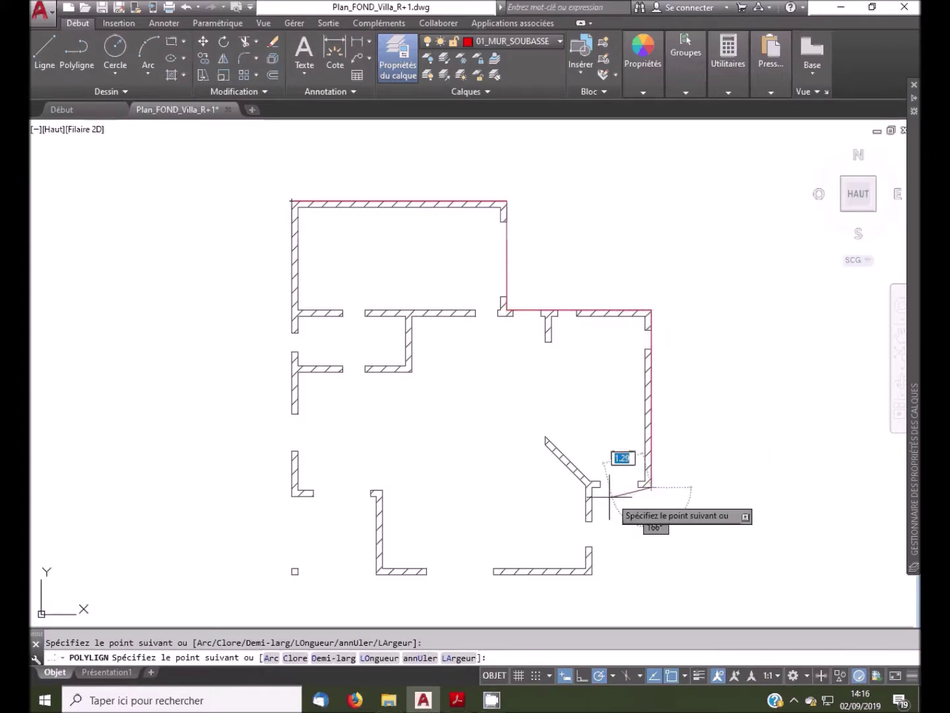
click(592, 489)
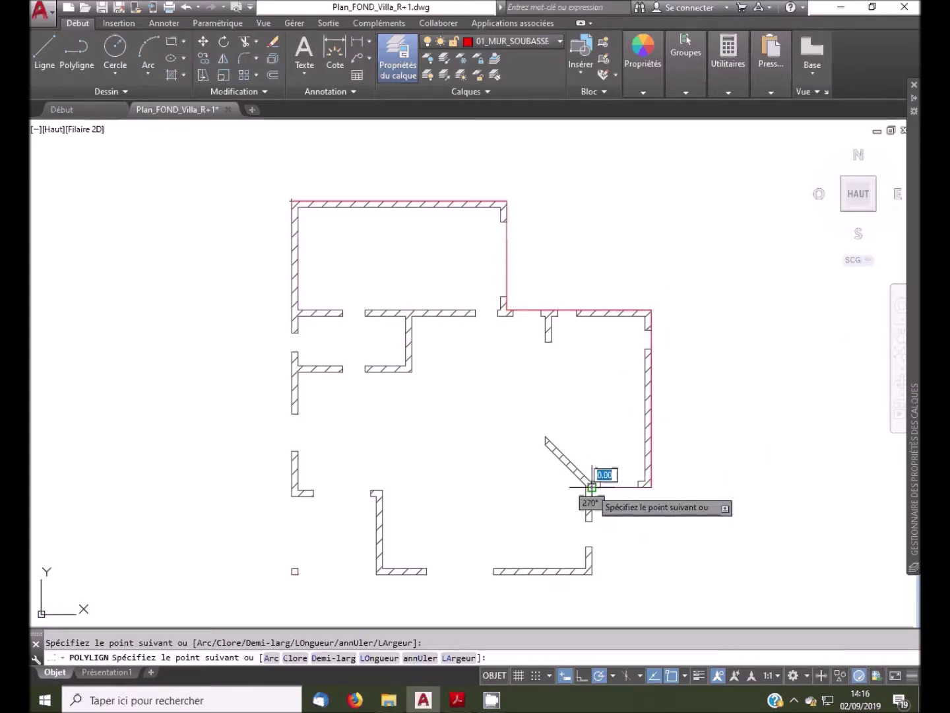
click(592, 571)
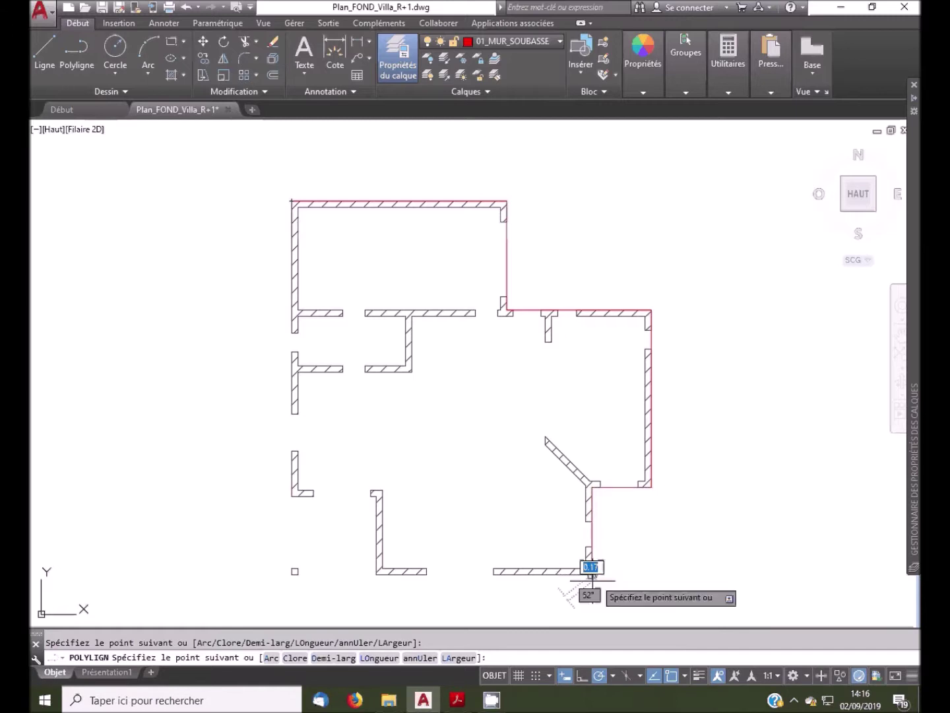
click(377, 572)
click(377, 496)
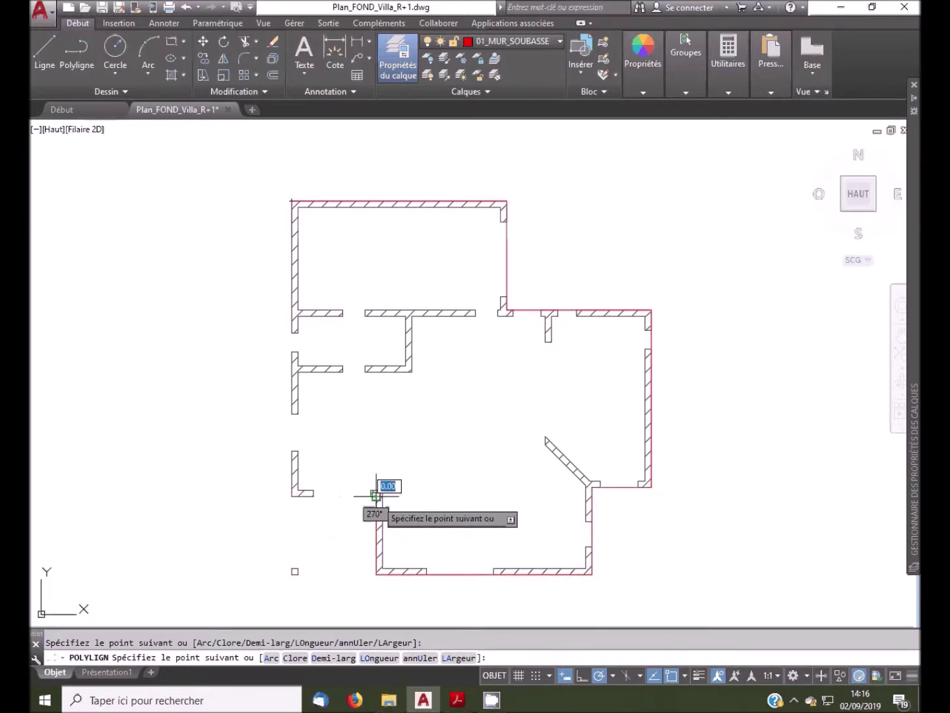
click(291, 495)
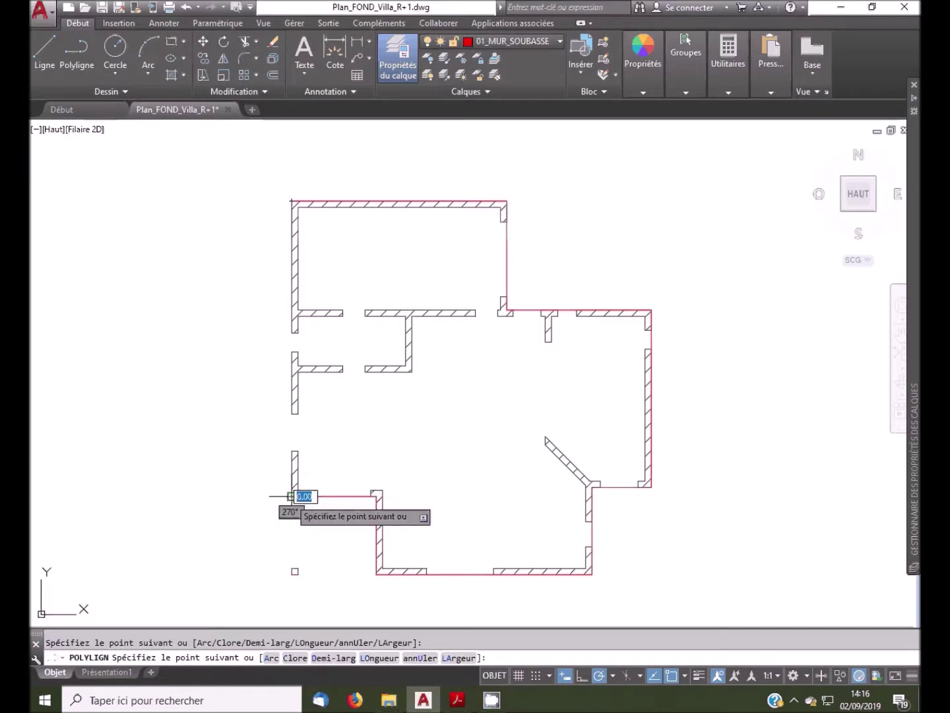
click(290, 201)
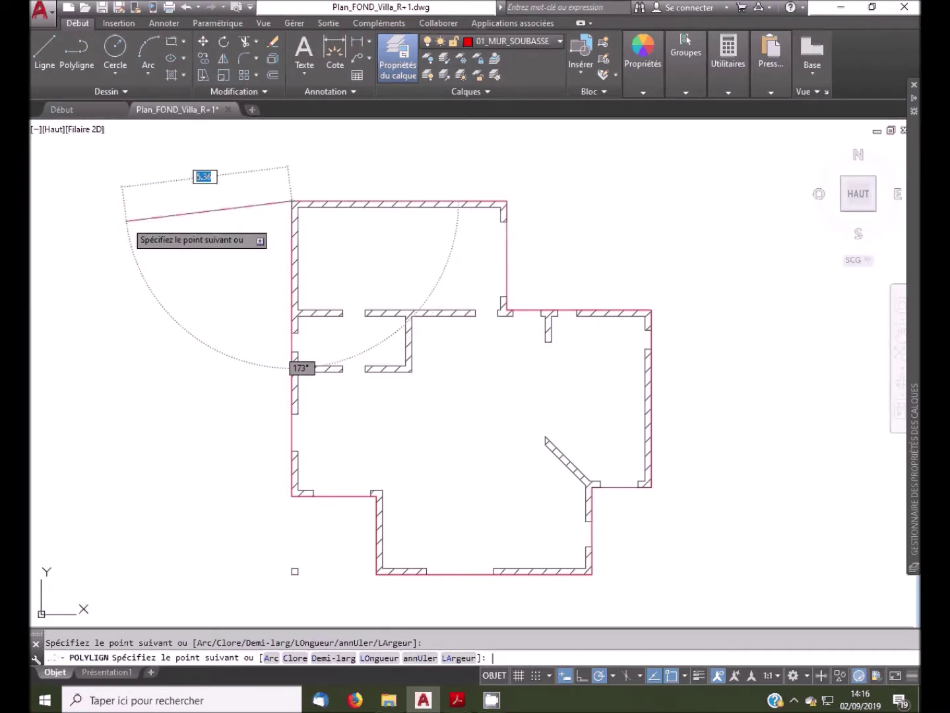
key(Return)
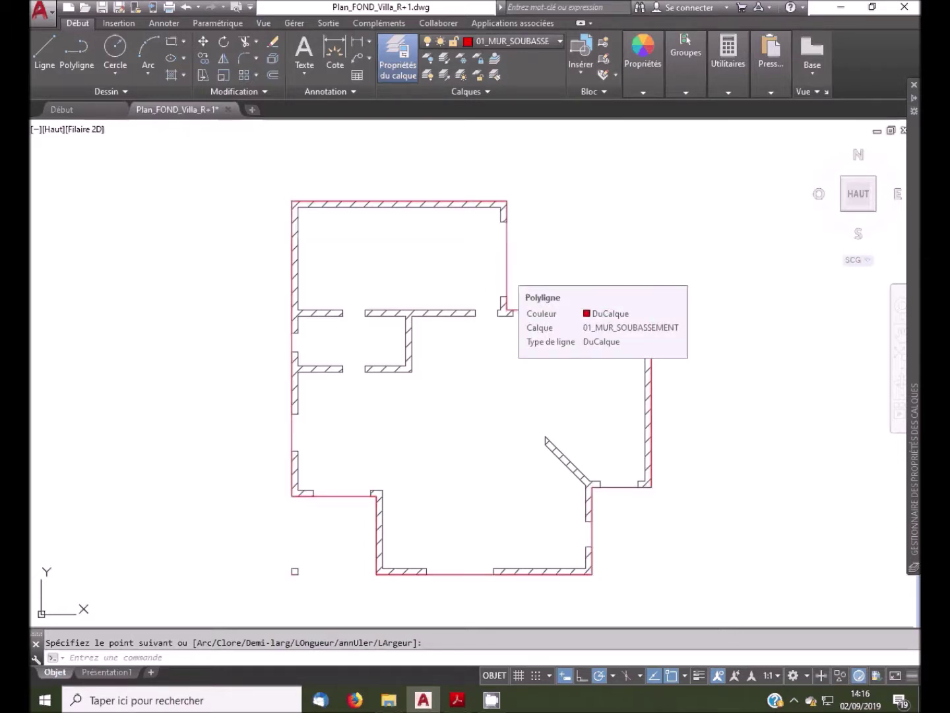
Check the outer contour polyline by selecting it, and draw a polyline along the upper edge of the interior wall below the top room.
click(507, 272)
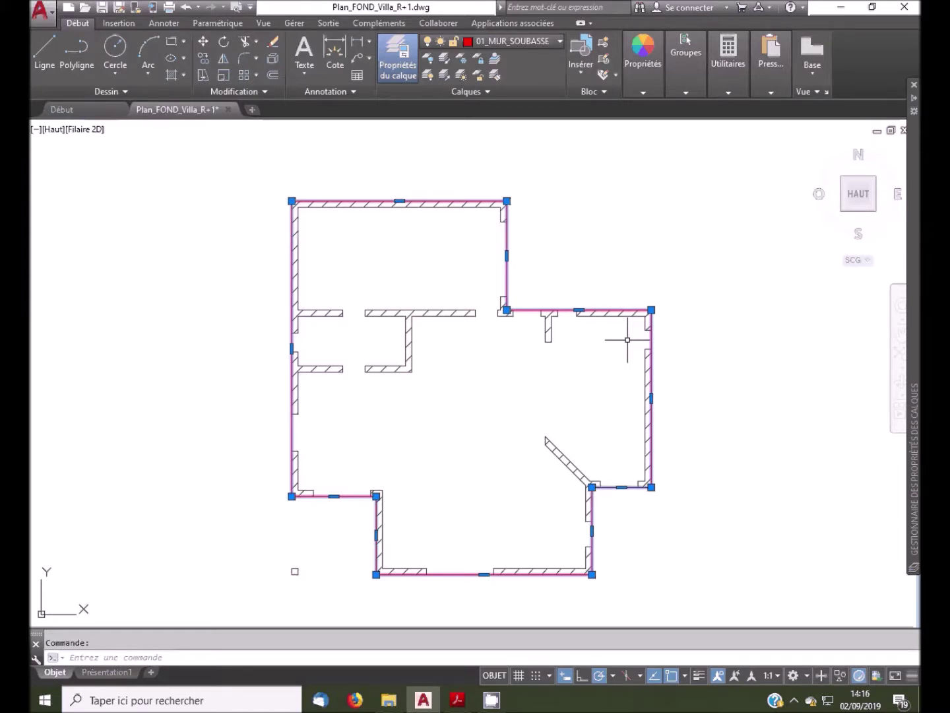
key(Escape)
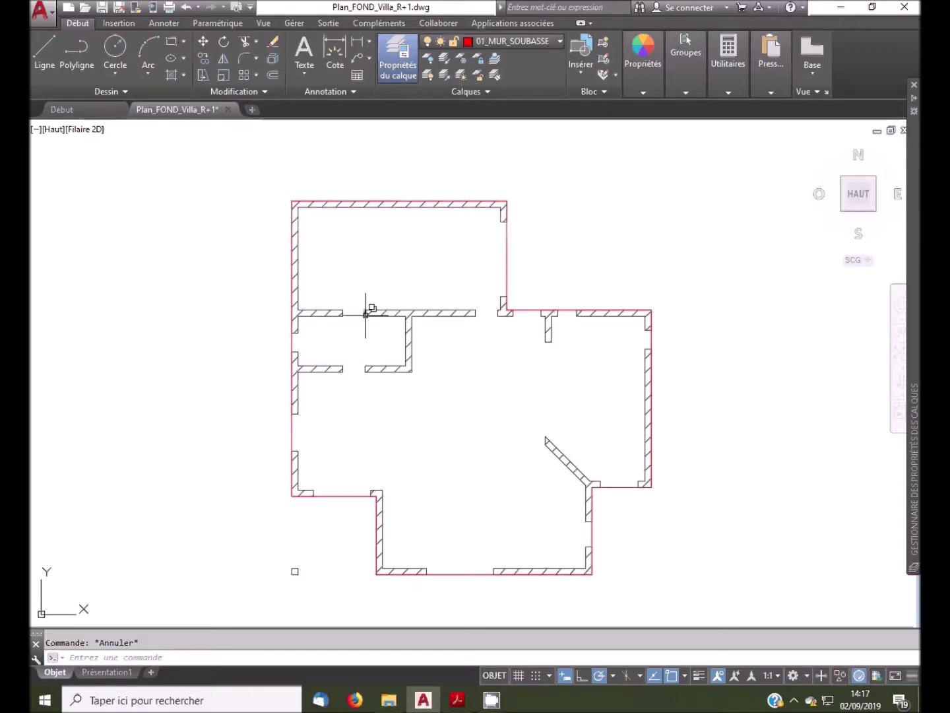
click(71, 53)
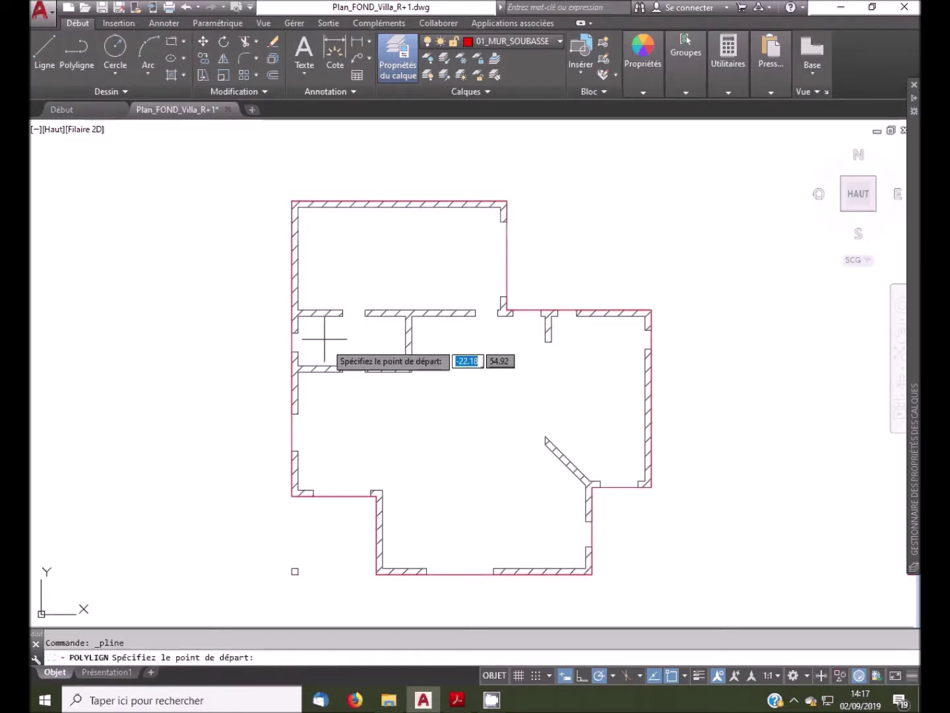
click(299, 310)
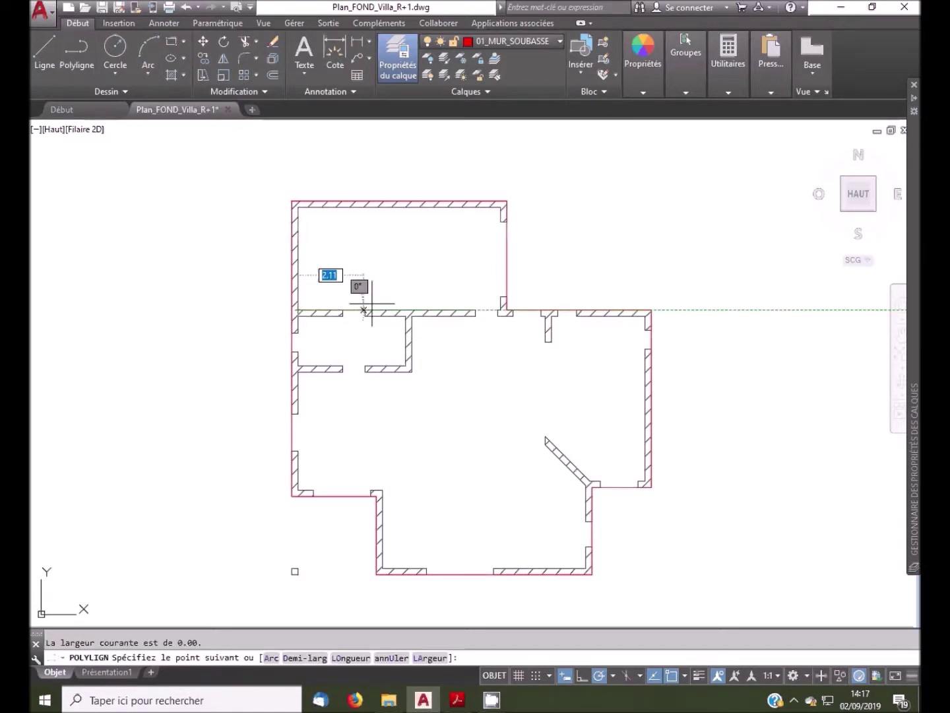
click(501, 310)
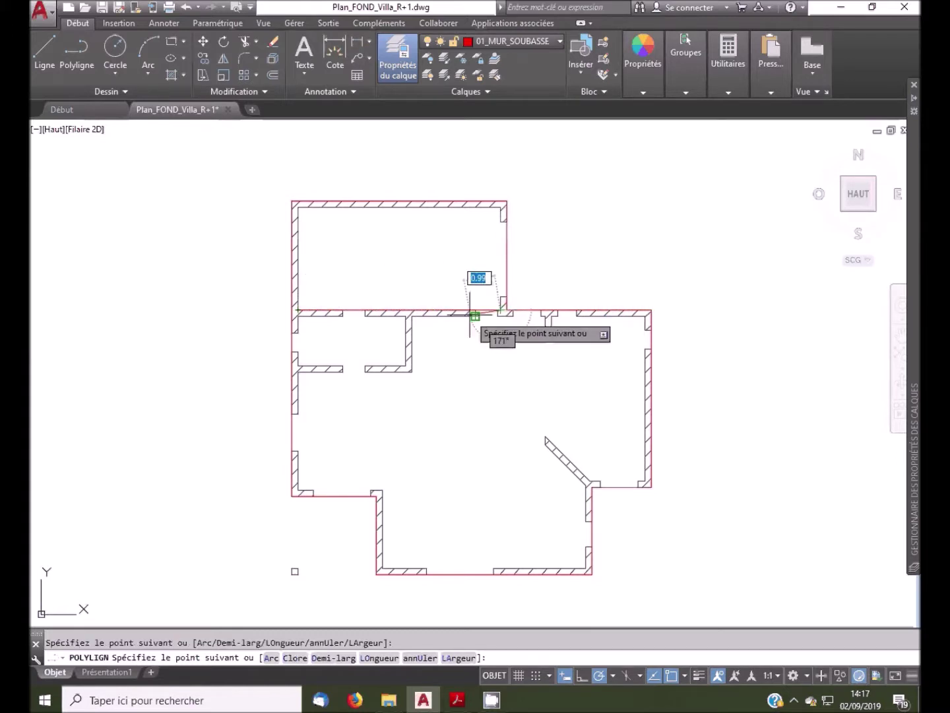
key(Return)
Draw two open two-segment practice polylines in the empty area beside the top room, outside the plan.
key(Return)
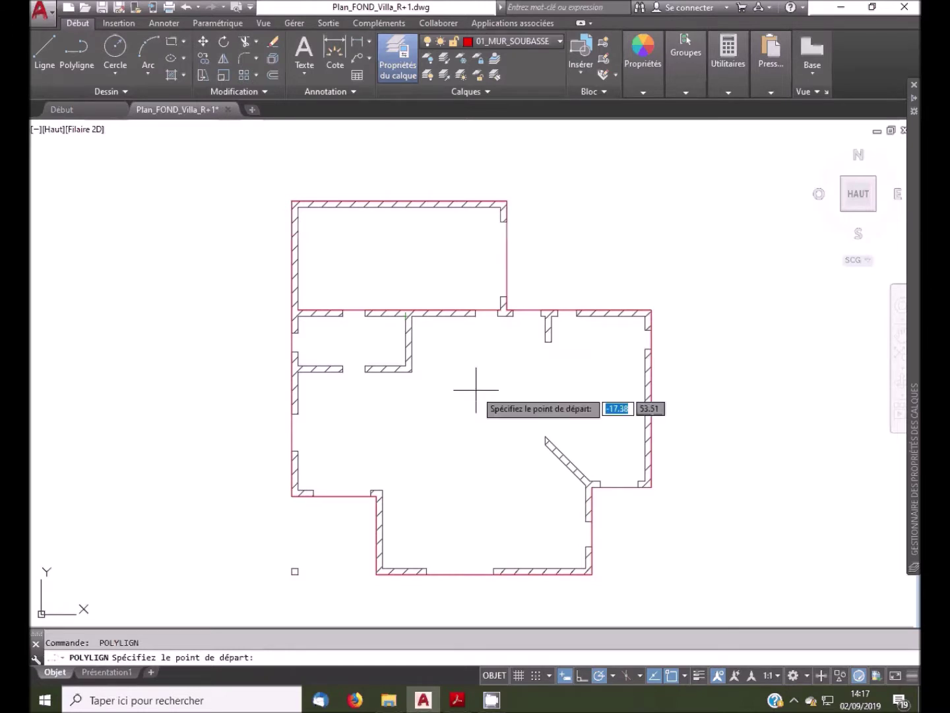
click(581, 205)
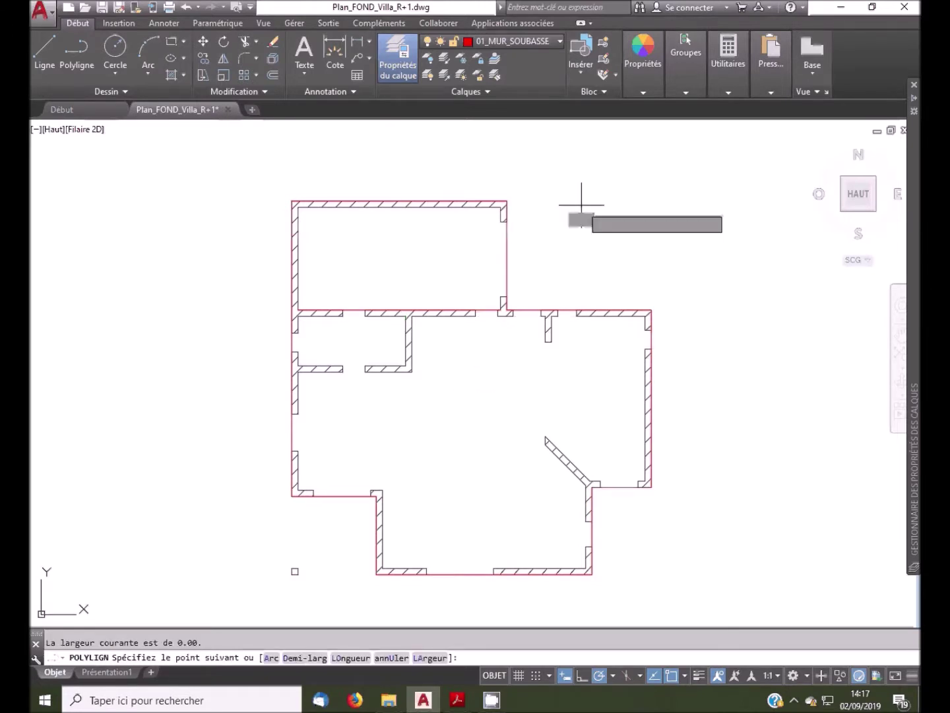
click(702, 205)
click(702, 268)
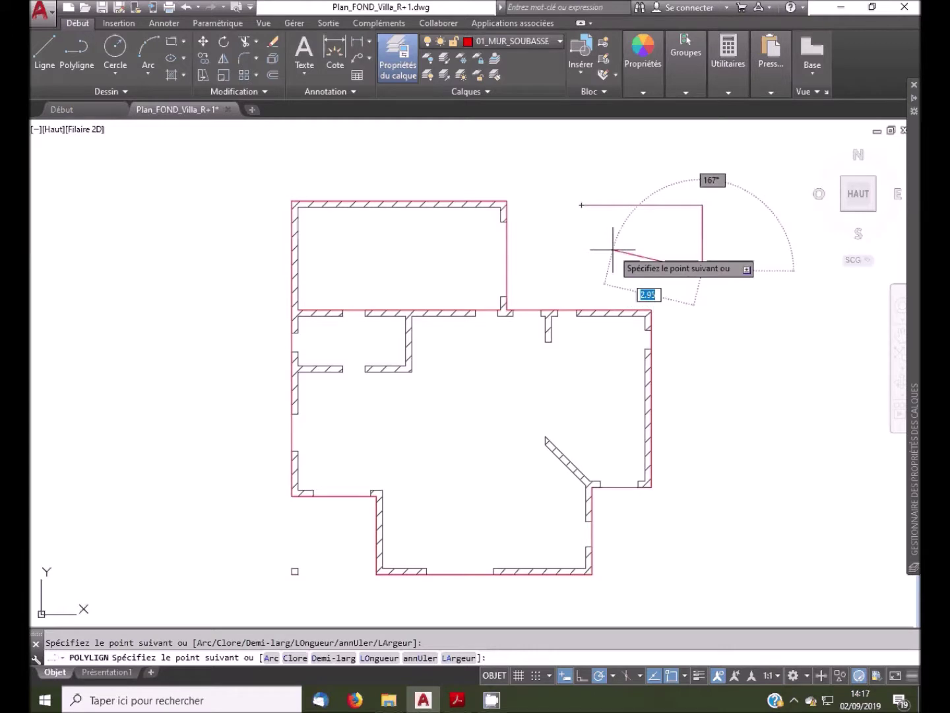
key(Return)
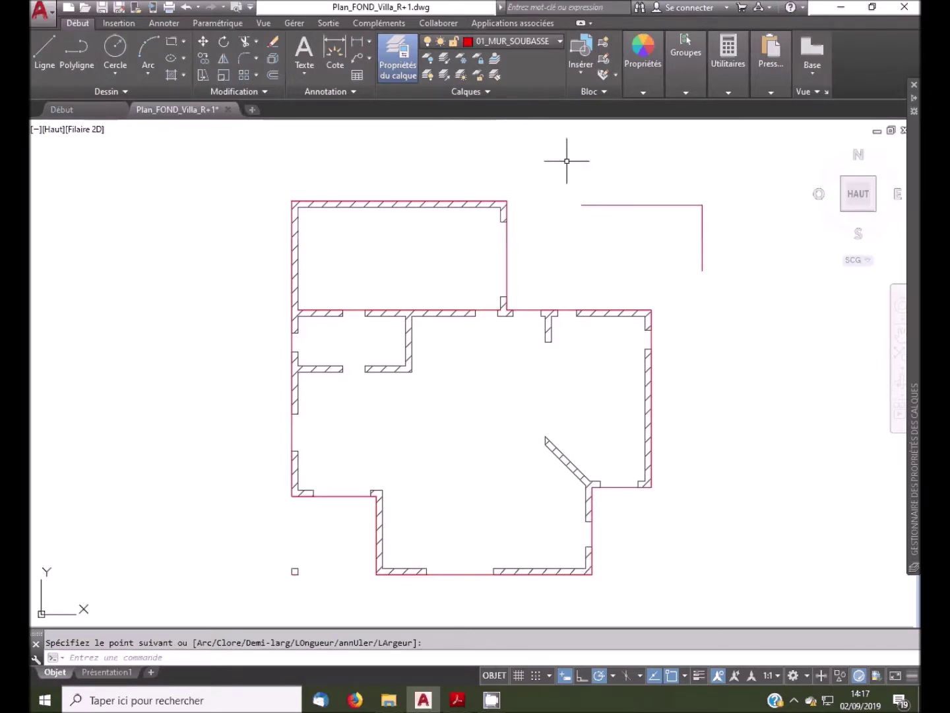
key(Return)
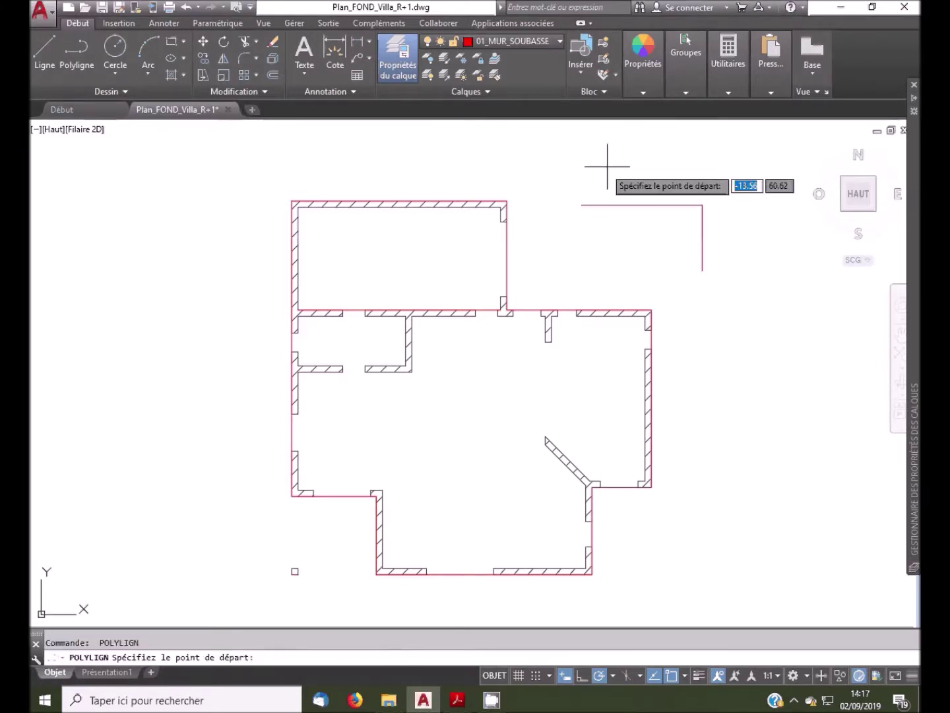
click(582, 170)
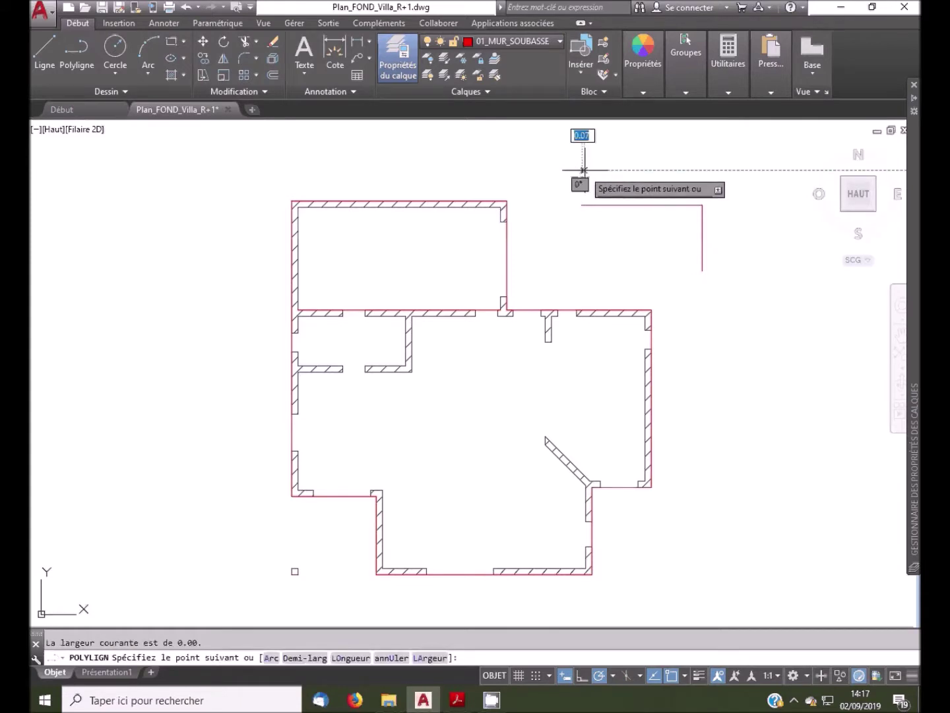
click(718, 169)
click(738, 217)
key(Return)
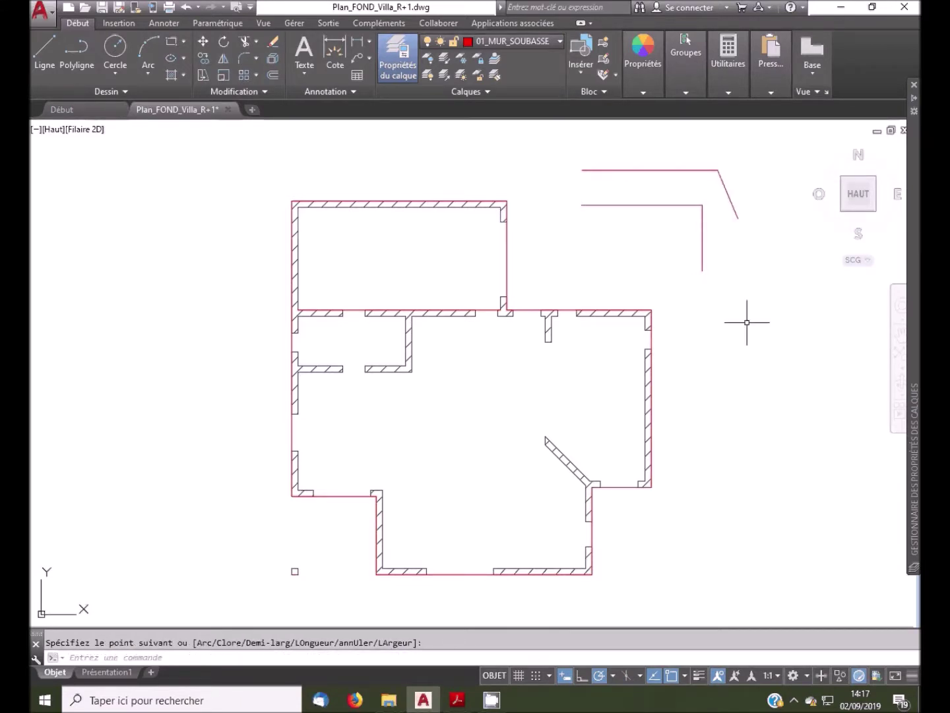
Delete the two practice polylines outside the plan.
click(756, 155)
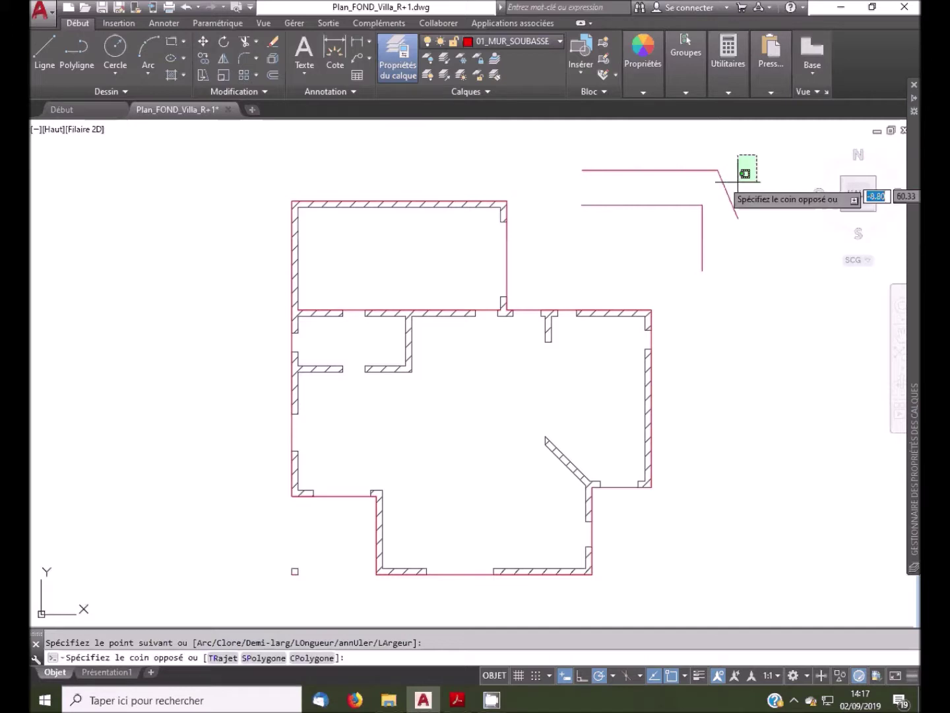
click(658, 229)
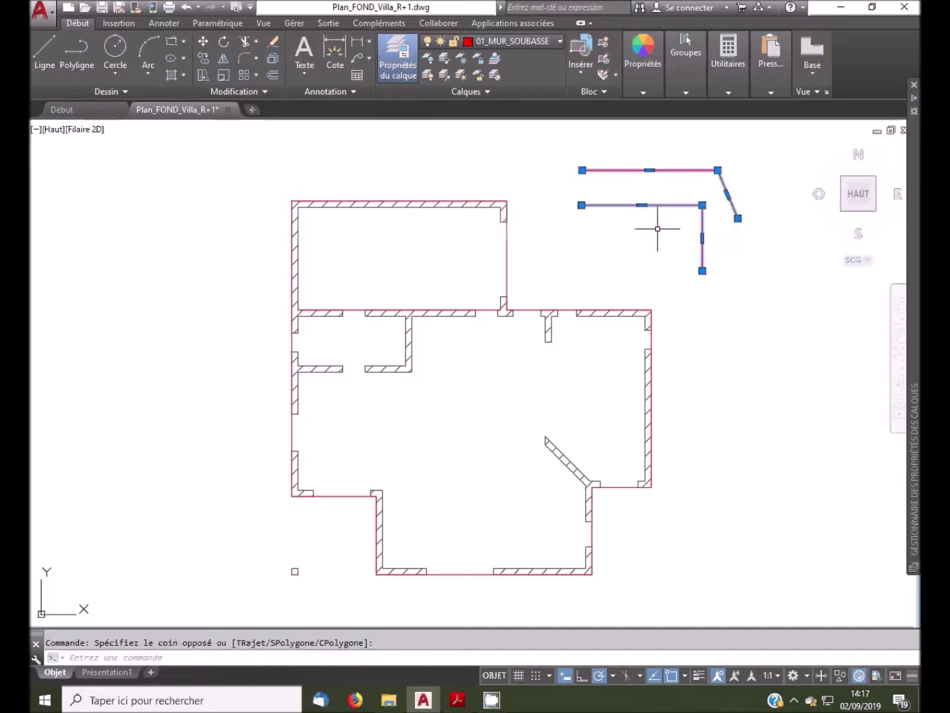
key(Delete)
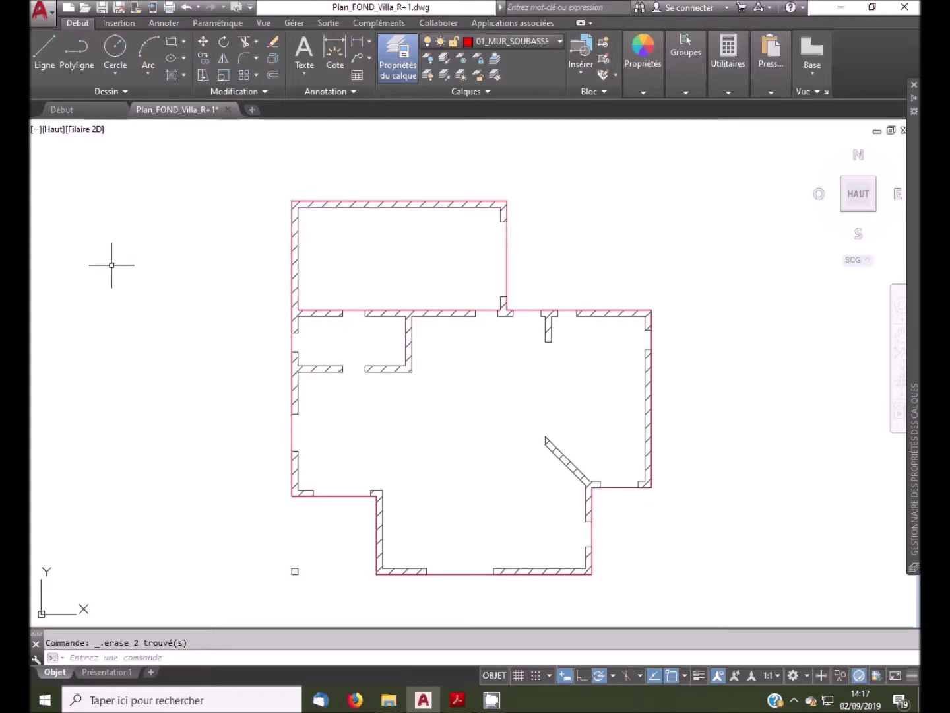
Draw a polyline down the outer face of the small room's right wall and along its lower wall to the exterior wall.
click(70, 64)
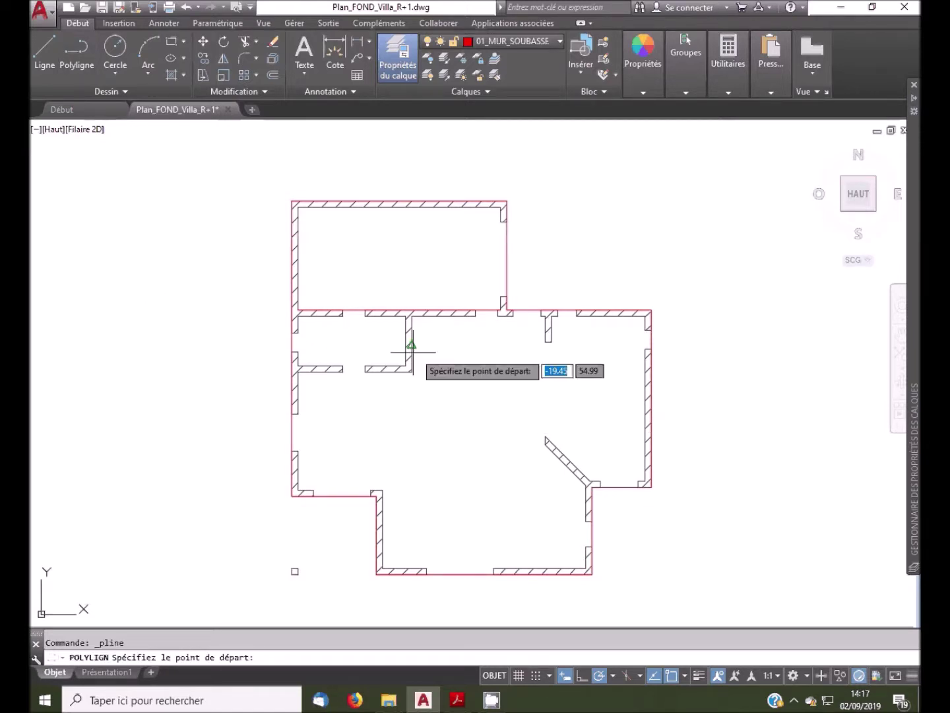
click(411, 372)
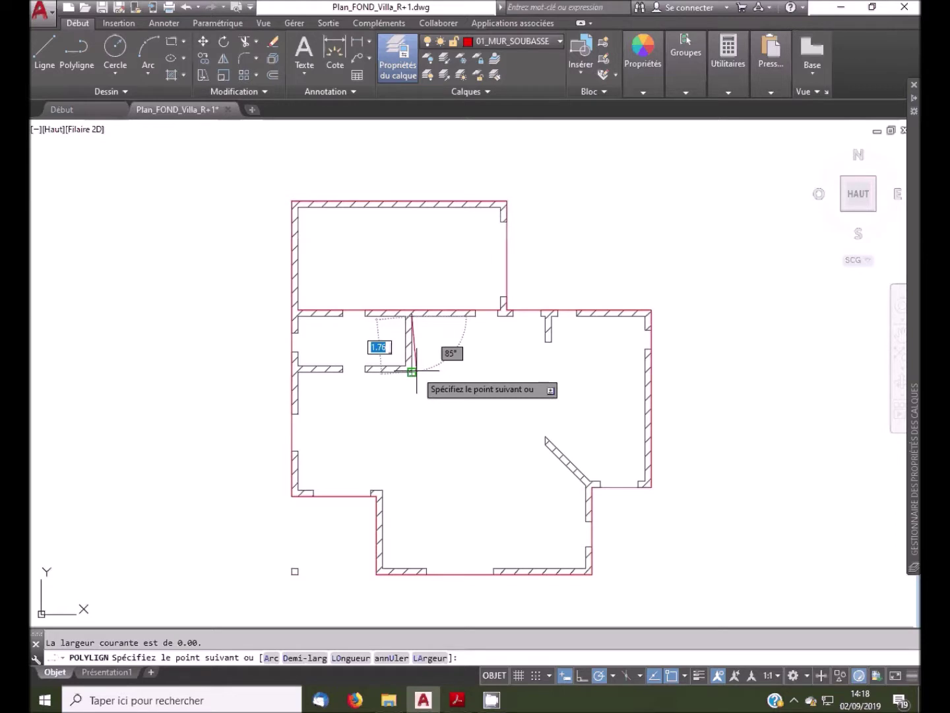
click(296, 371)
key(Return)
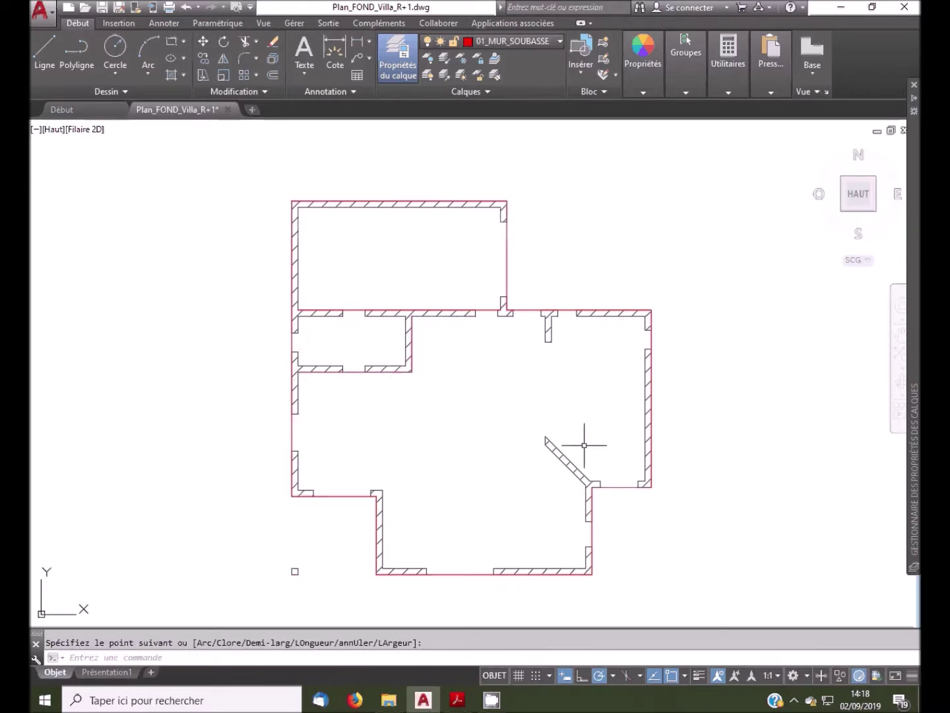
Draw a polyline along the upper edge of the diagonal wall, from its junction with the exterior wall to its free end.
key(Return)
click(591, 480)
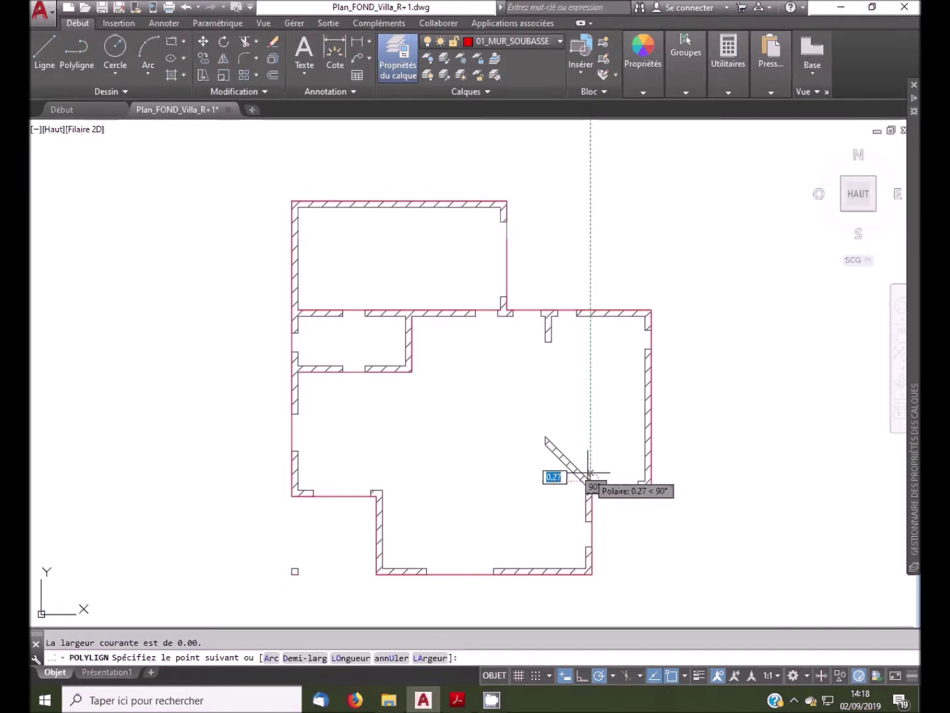
click(546, 437)
key(Return)
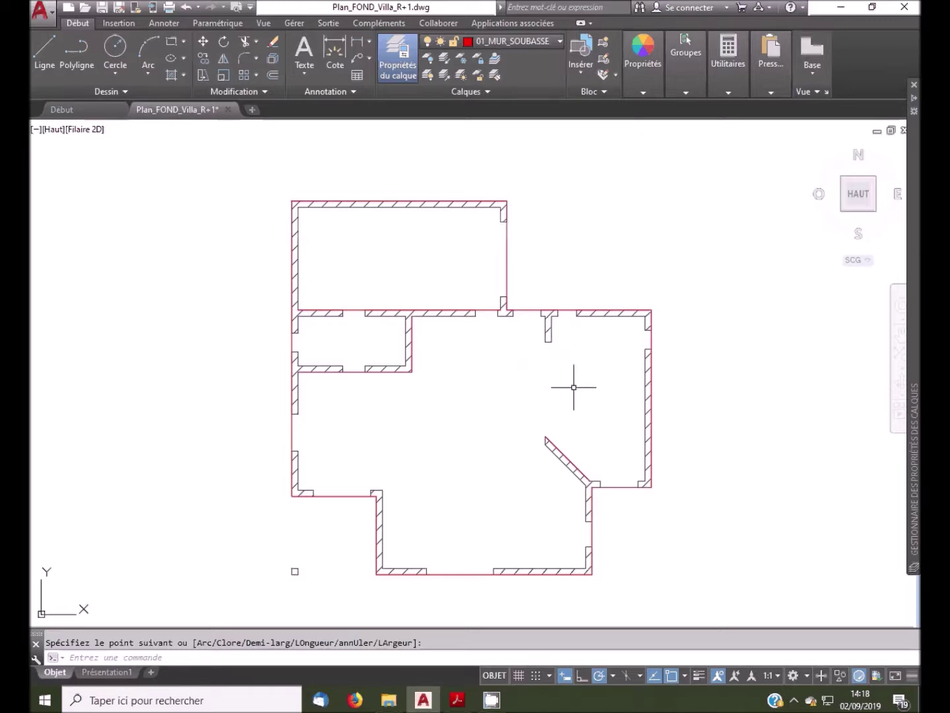
Draw a polyline along the right edge of the short stub wall below the upper-right exterior wall, and save the drawing.
key(Return)
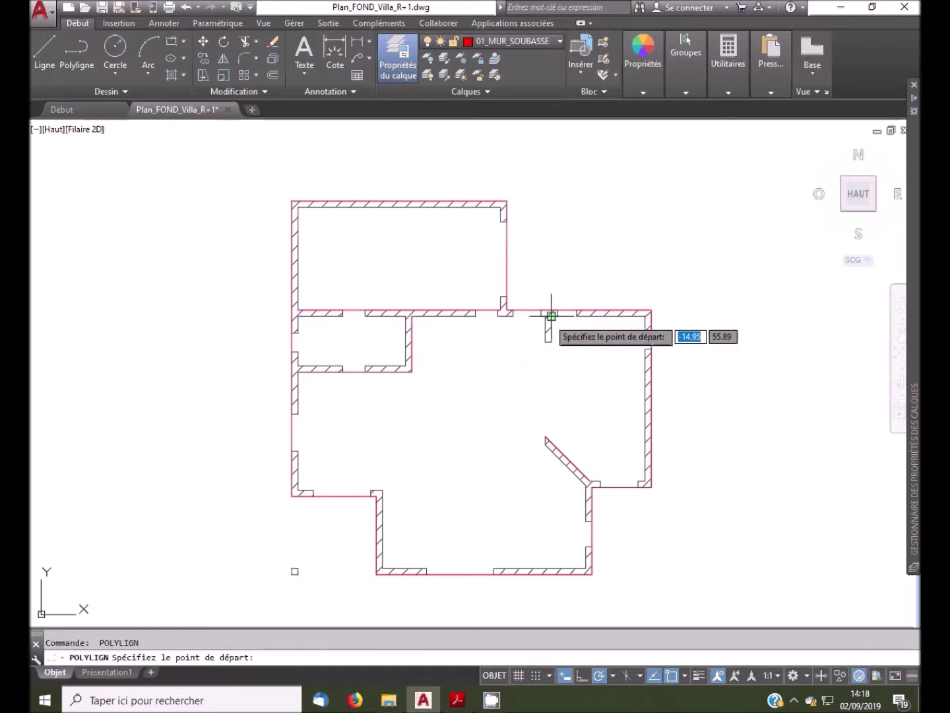
click(549, 315)
click(548, 341)
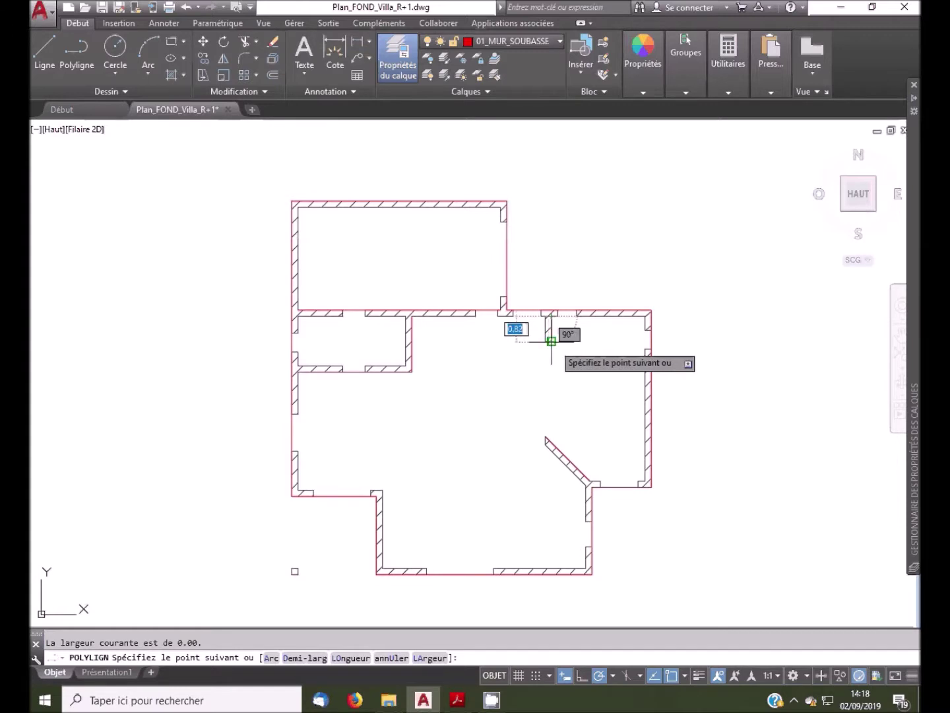
key(Return)
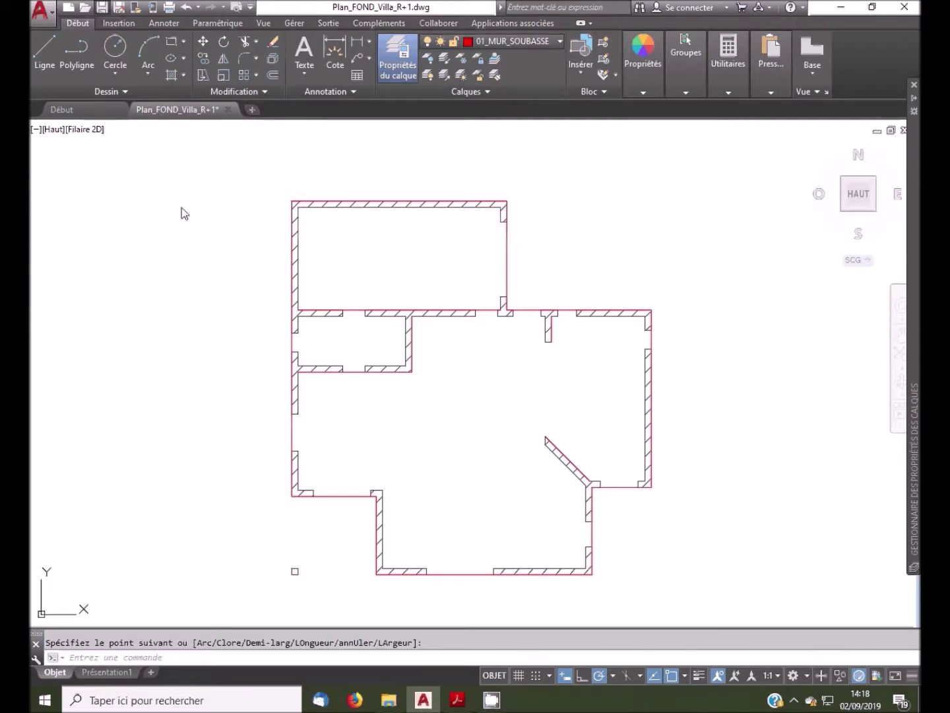
key(ctrl+s)
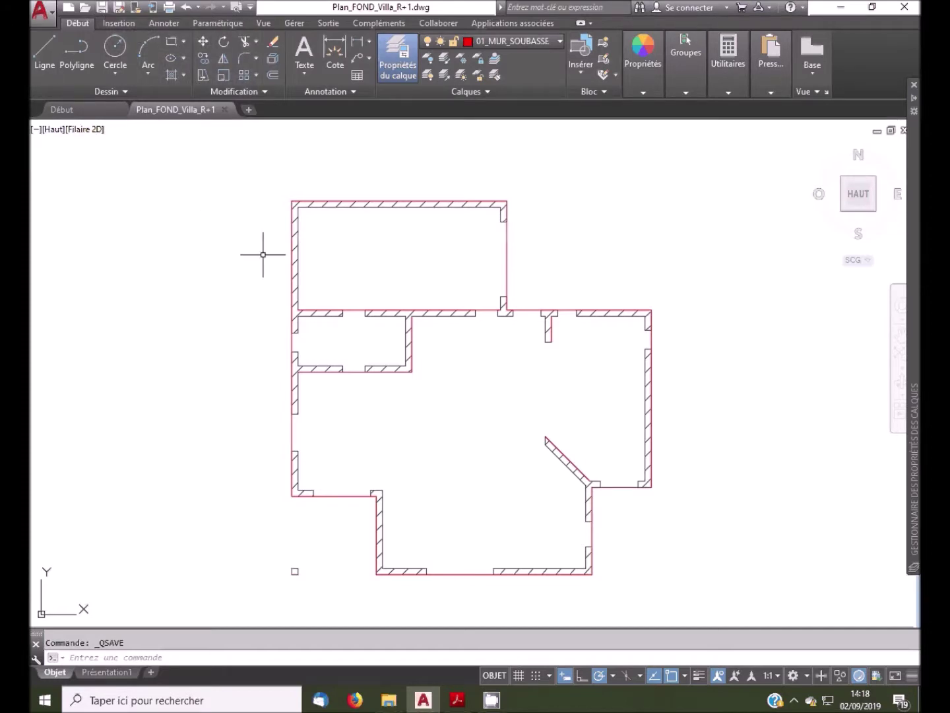
key(ctrl+s)
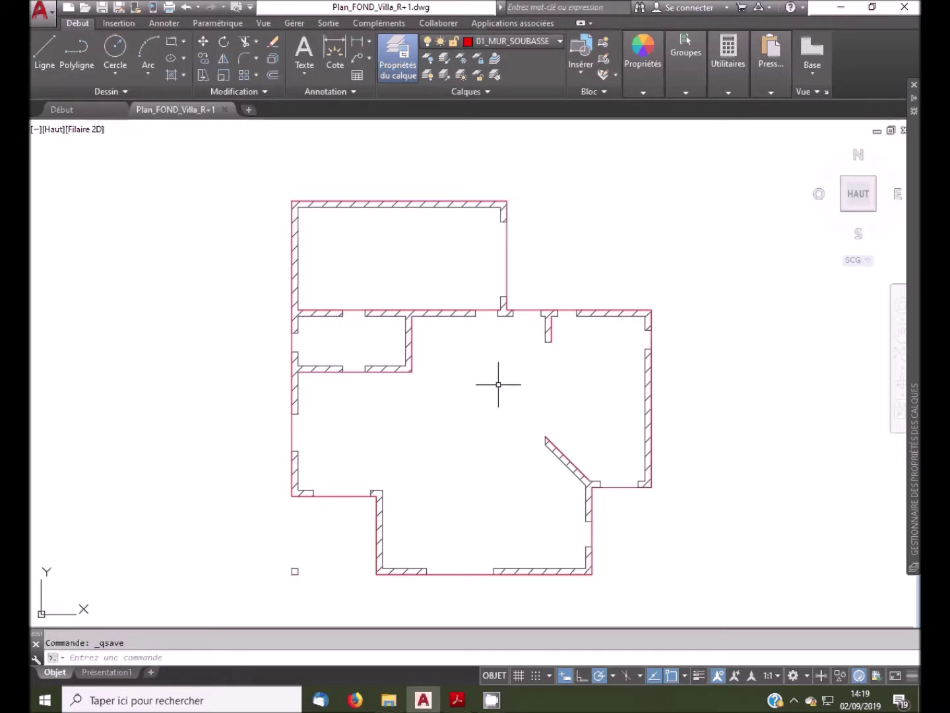
Read item 6 on offsetting the polylines and the instructions below it in the PDF tutorial, and return to AutoCAD.
mouse_move(458, 705)
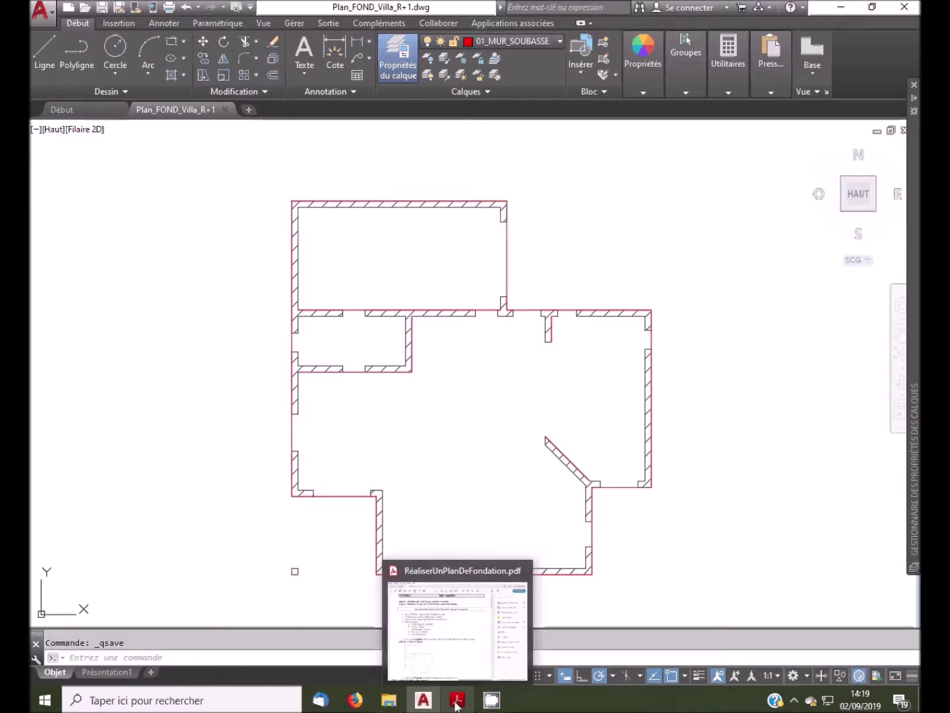
click(457, 704)
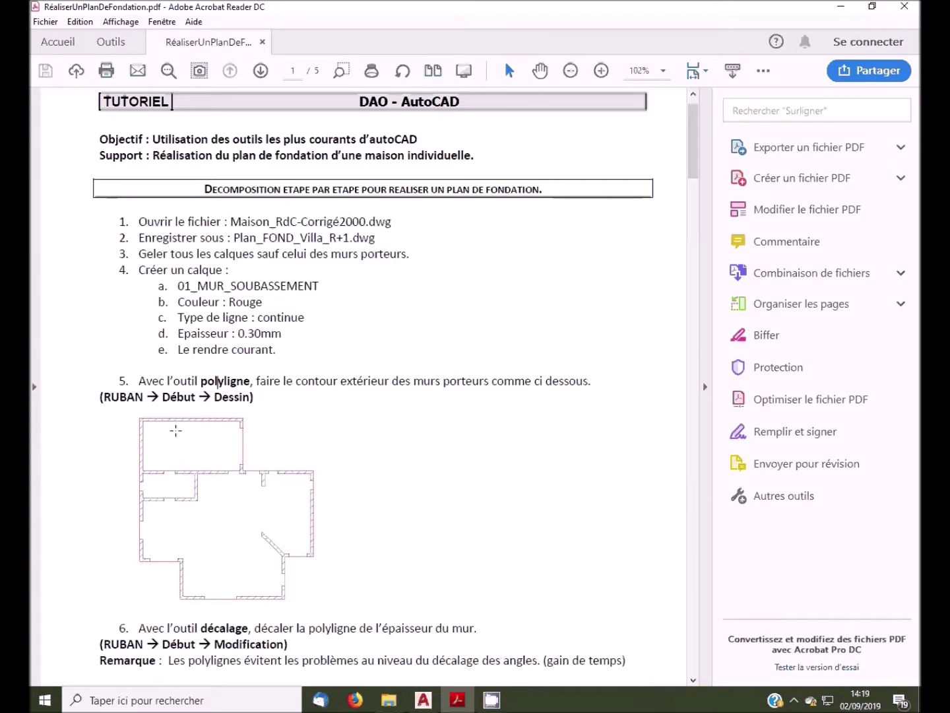
scroll(268, 462, down, 1)
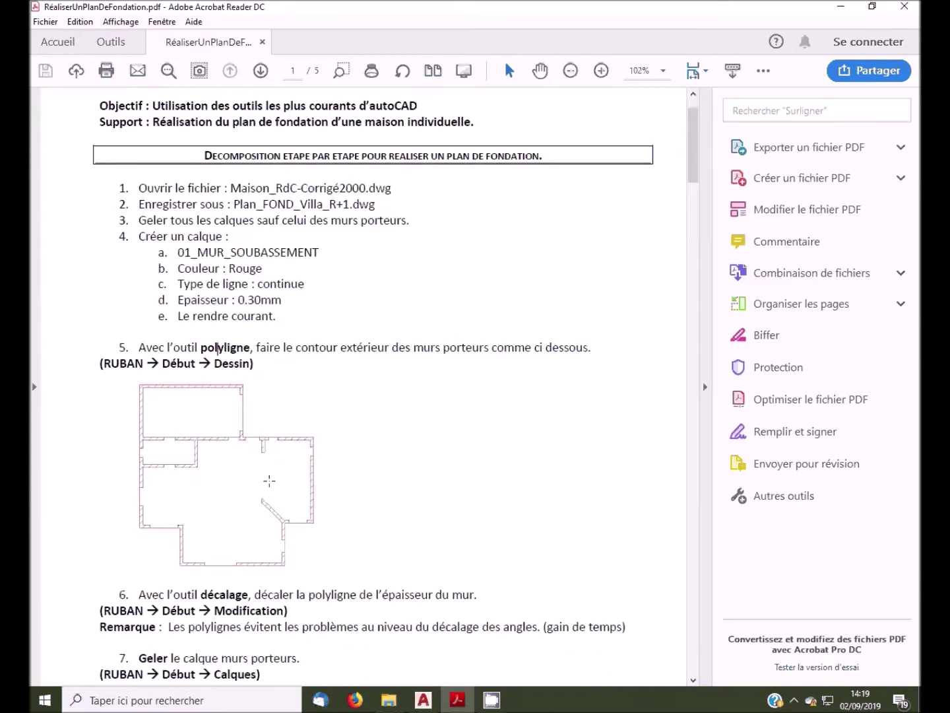
scroll(269, 480, down, 5)
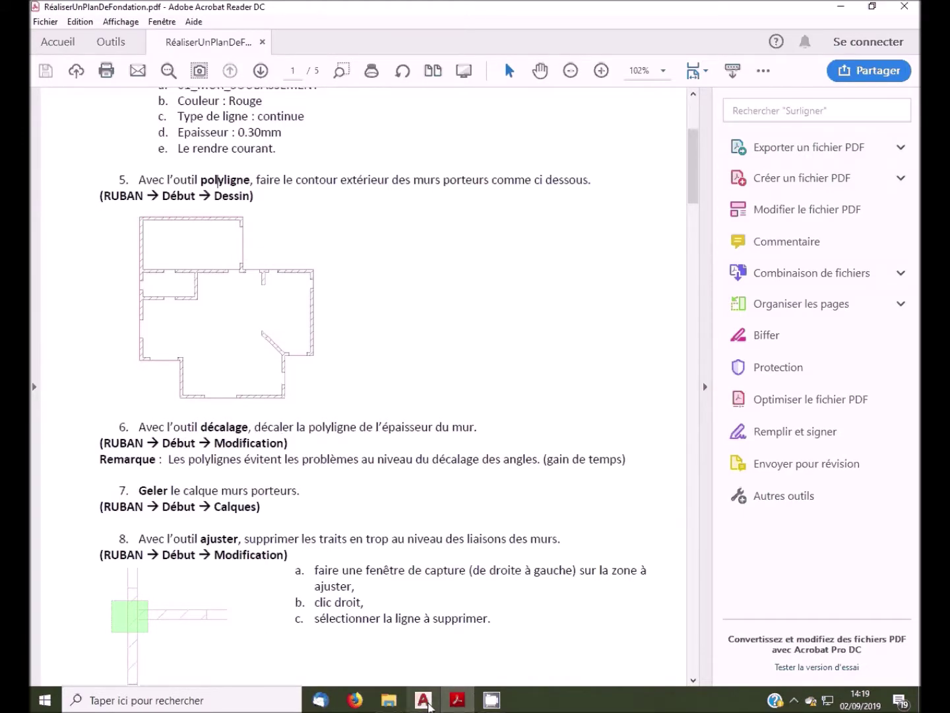
click(423, 699)
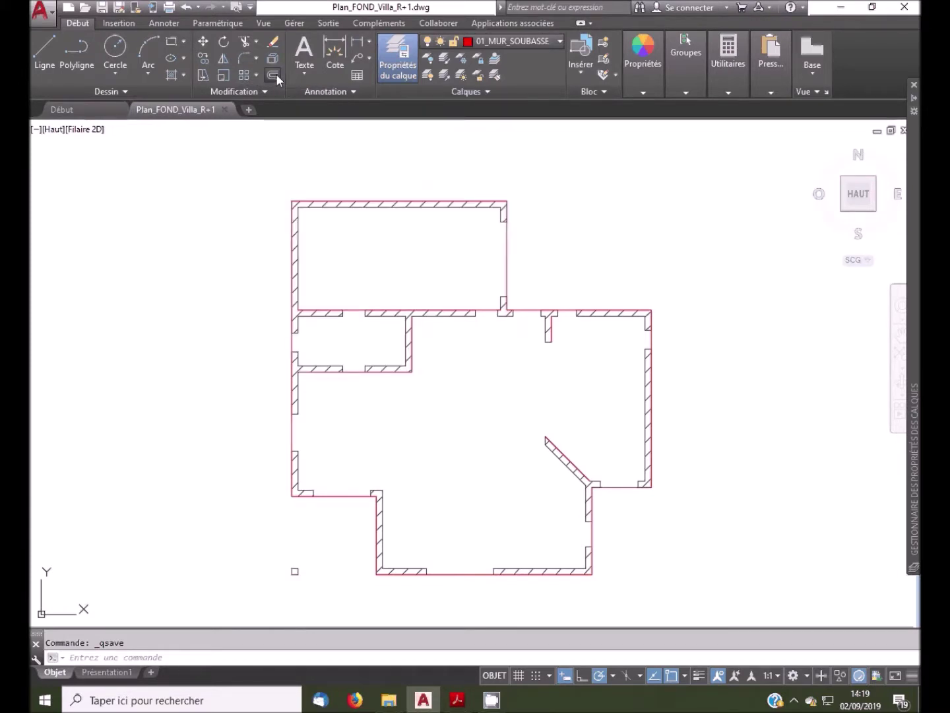
click(271, 76)
scroll(435, 194, up, 6)
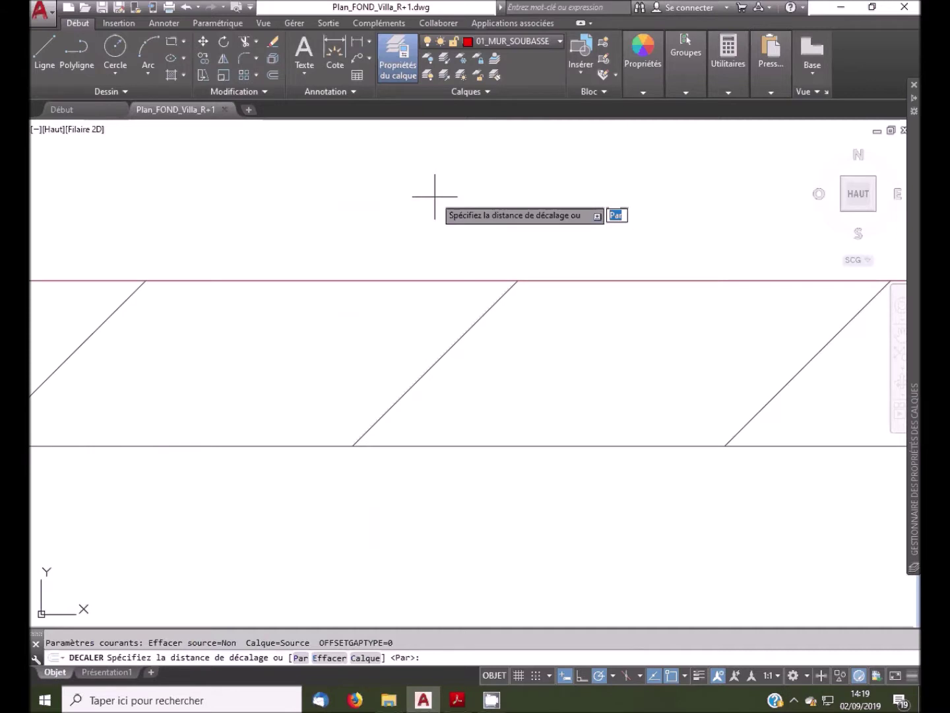
scroll(436, 196, down, 5)
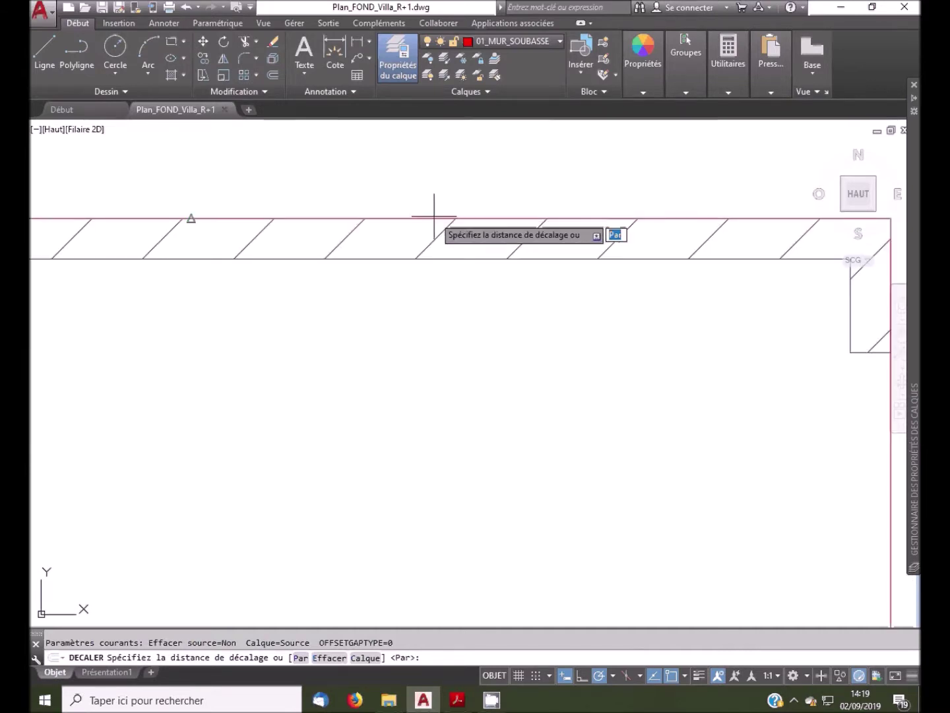
scroll(350, 251, down, 5)
scroll(240, 211, down, 2)
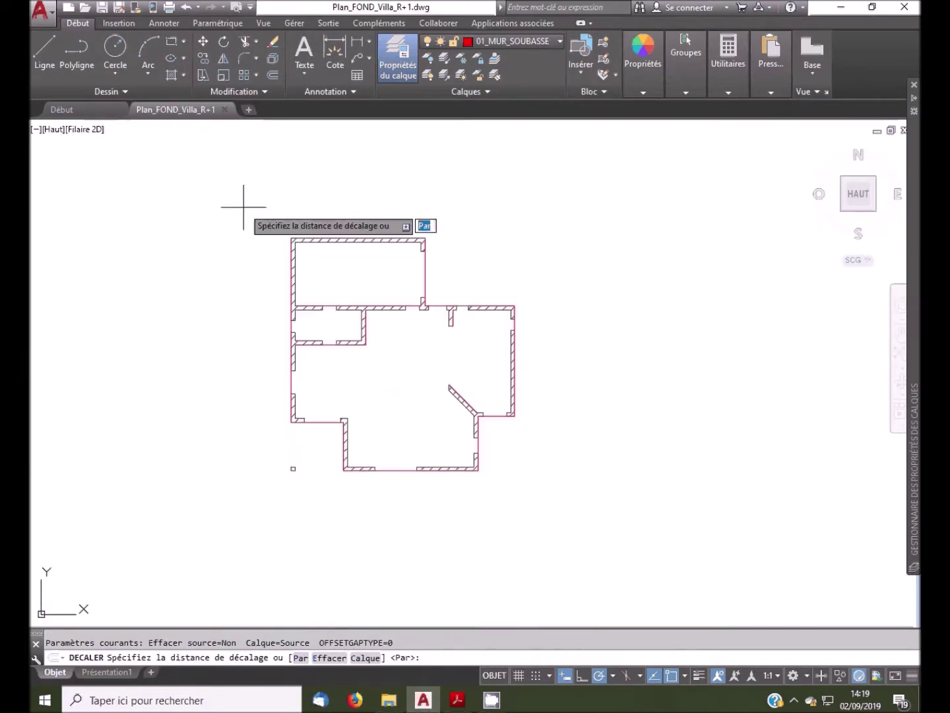
scroll(318, 275, up, 2)
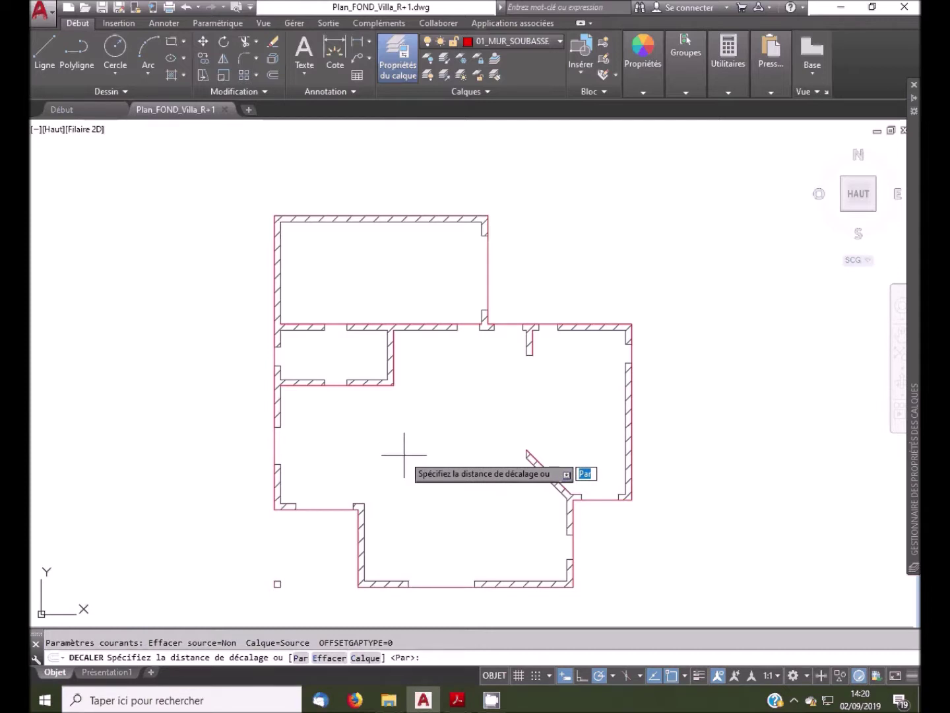
key(BackSpace)
key(Escape)
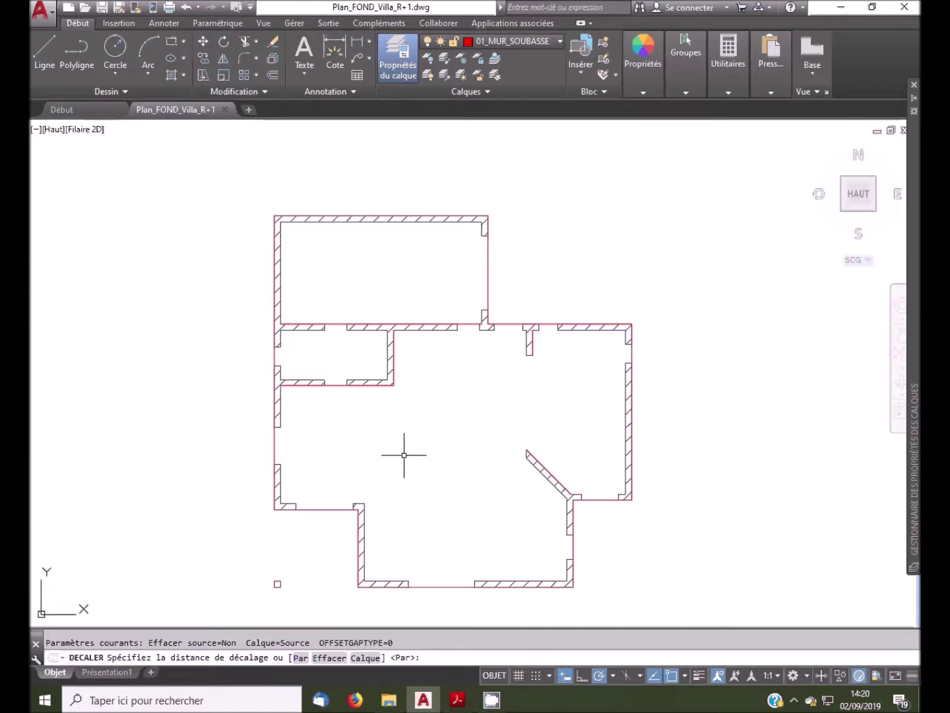
key(Escape)
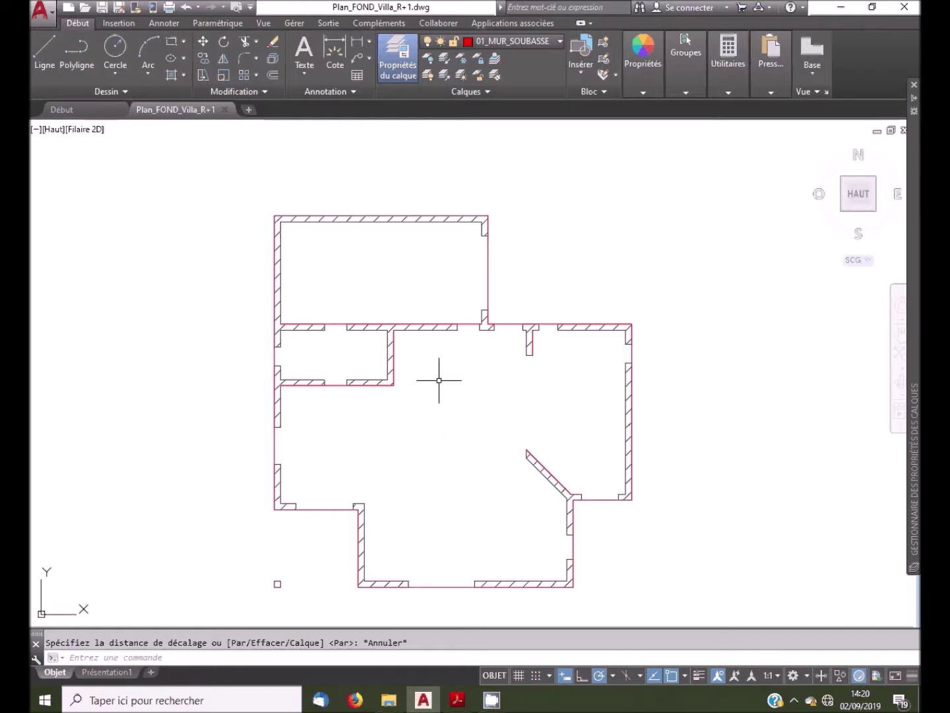
click(465, 60)
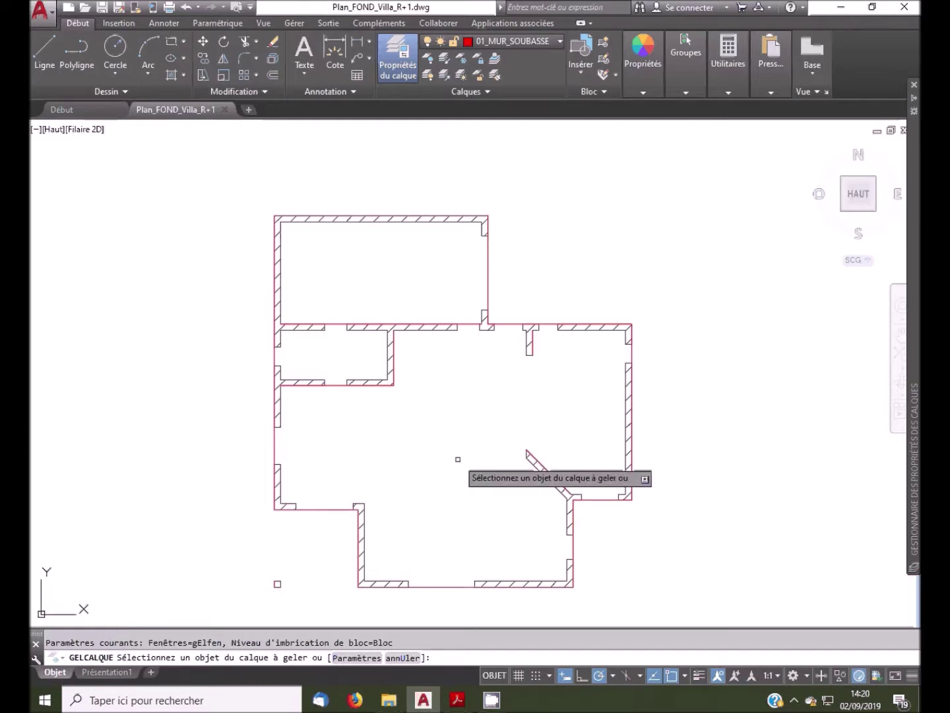
key(Escape)
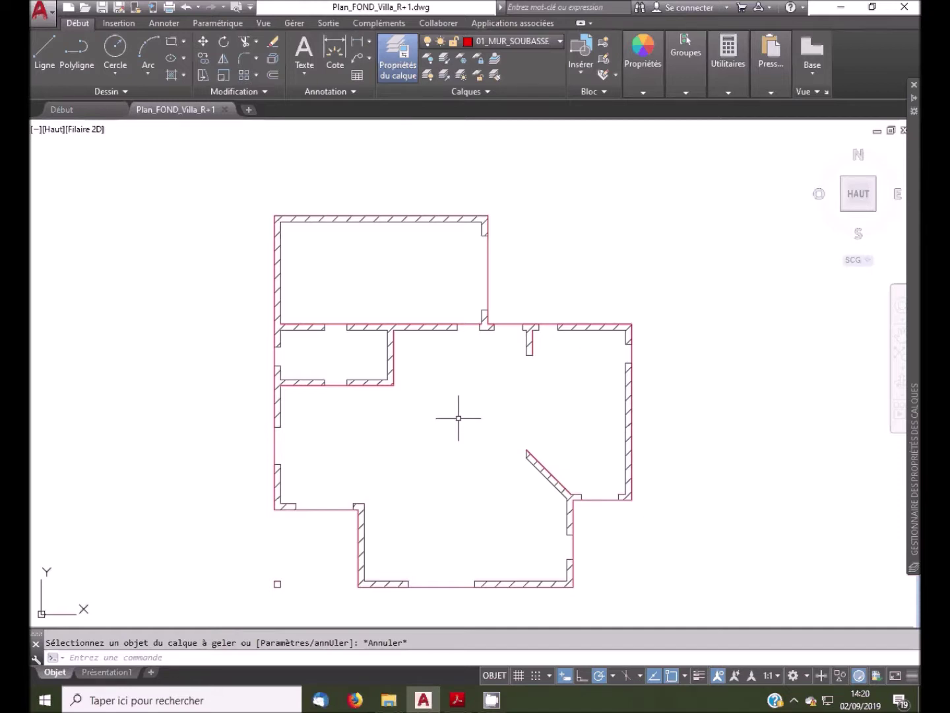
Pick the wall thickness at the lower-left wall end as the Offset distance, and enlarge the command history area.
click(274, 77)
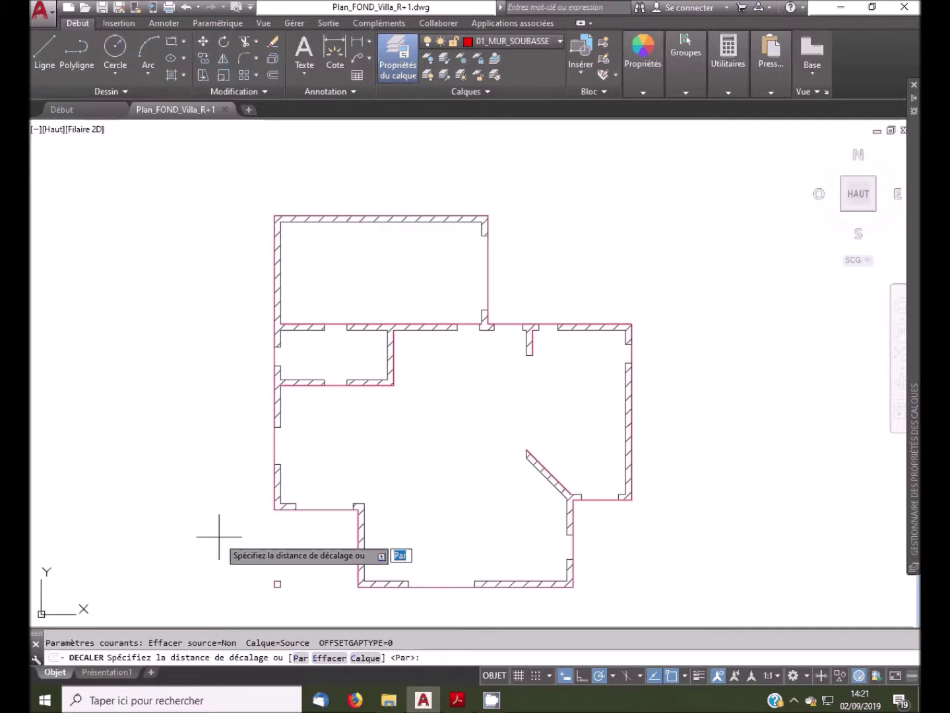
scroll(299, 494, up, 4)
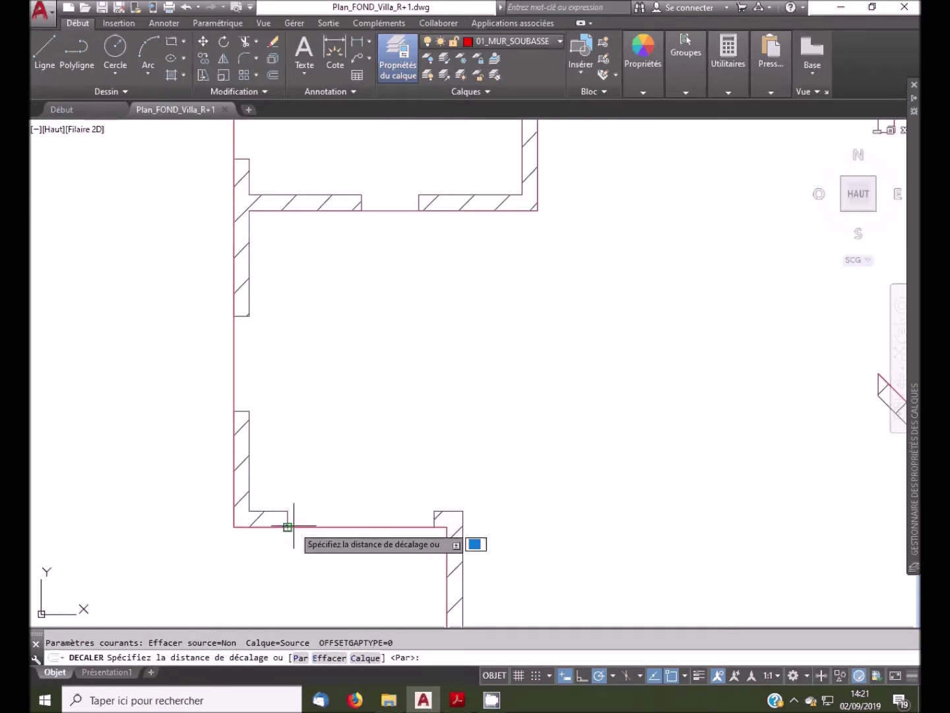
scroll(266, 547, down, 3)
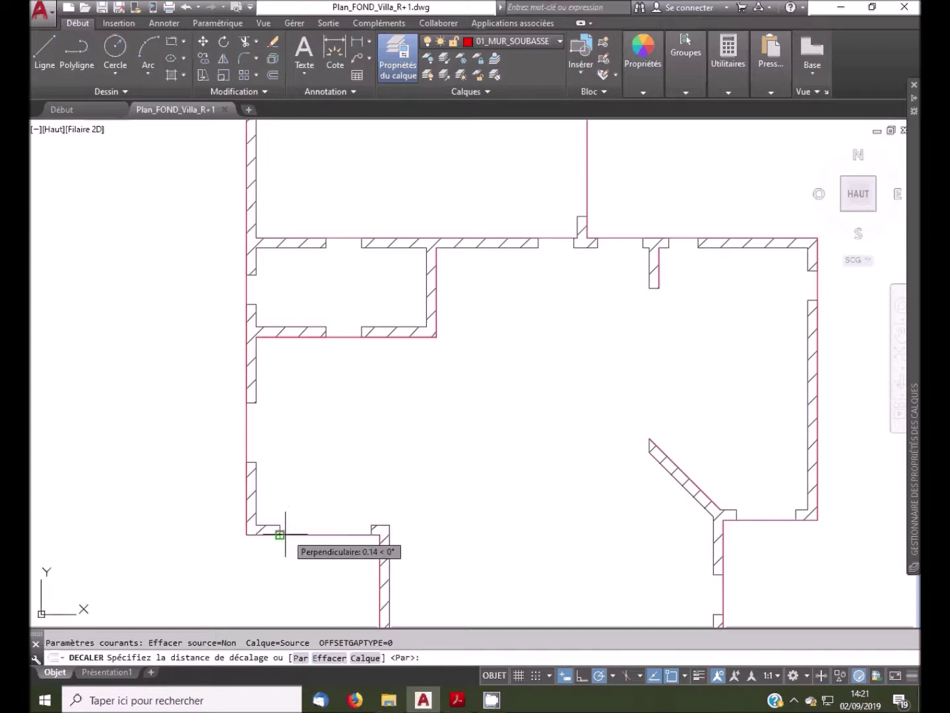
scroll(280, 535, up, 3)
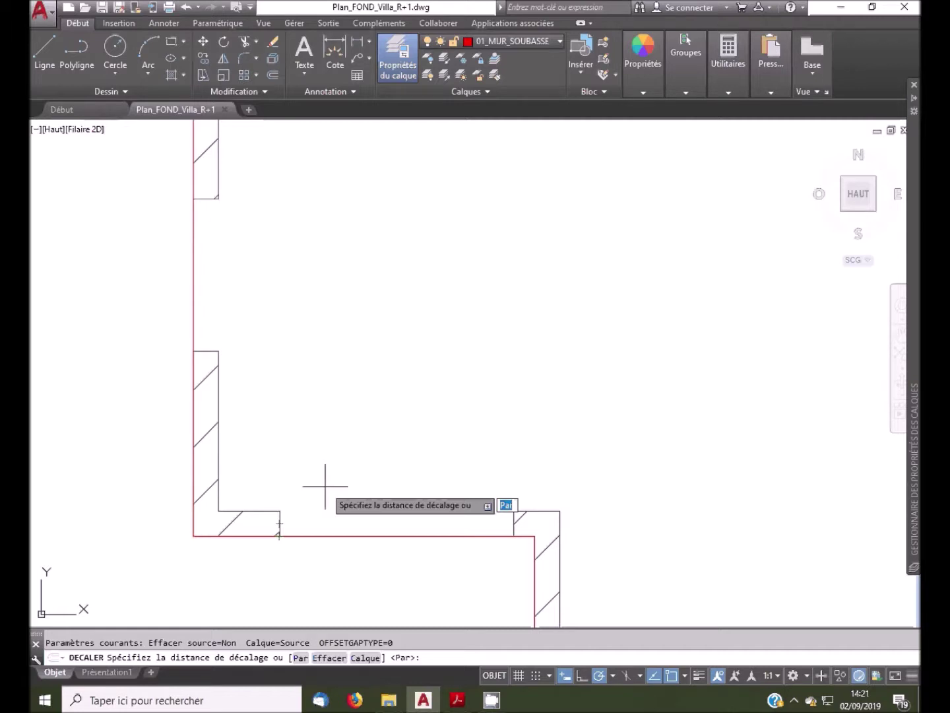
click(279, 536)
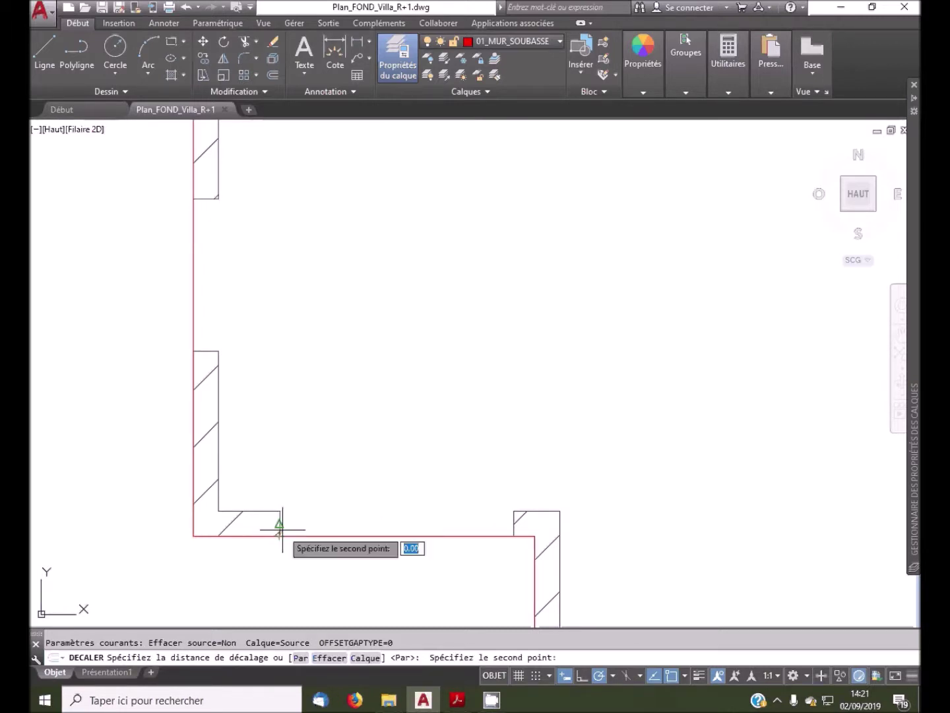
click(279, 511)
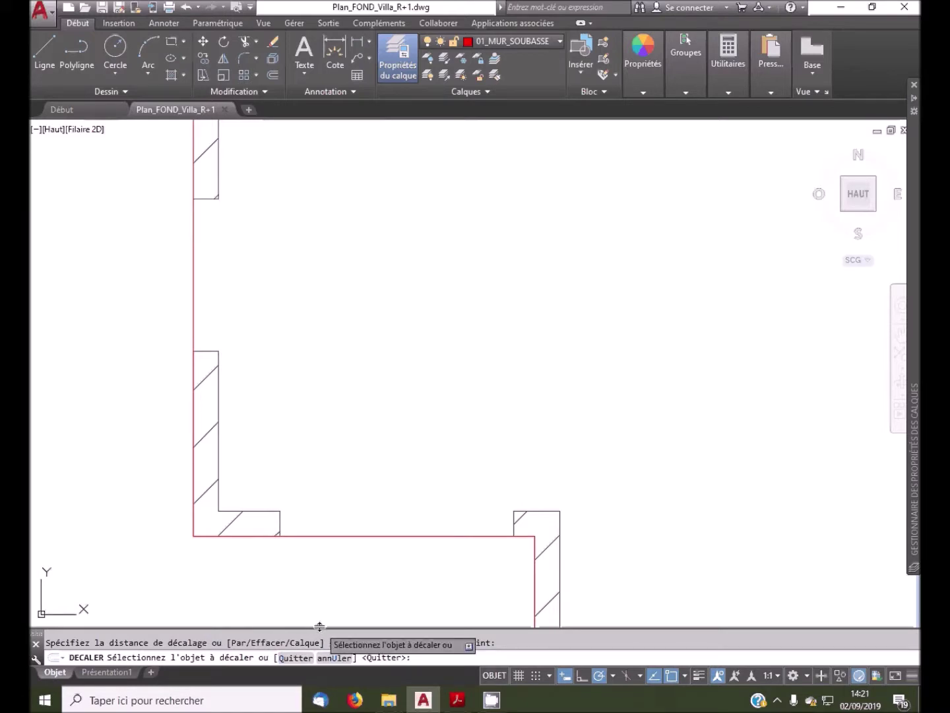
mouse_move(322, 613)
mouse_down()
mouse_move(325, 585)
mouse_move(326, 595)
mouse_up()
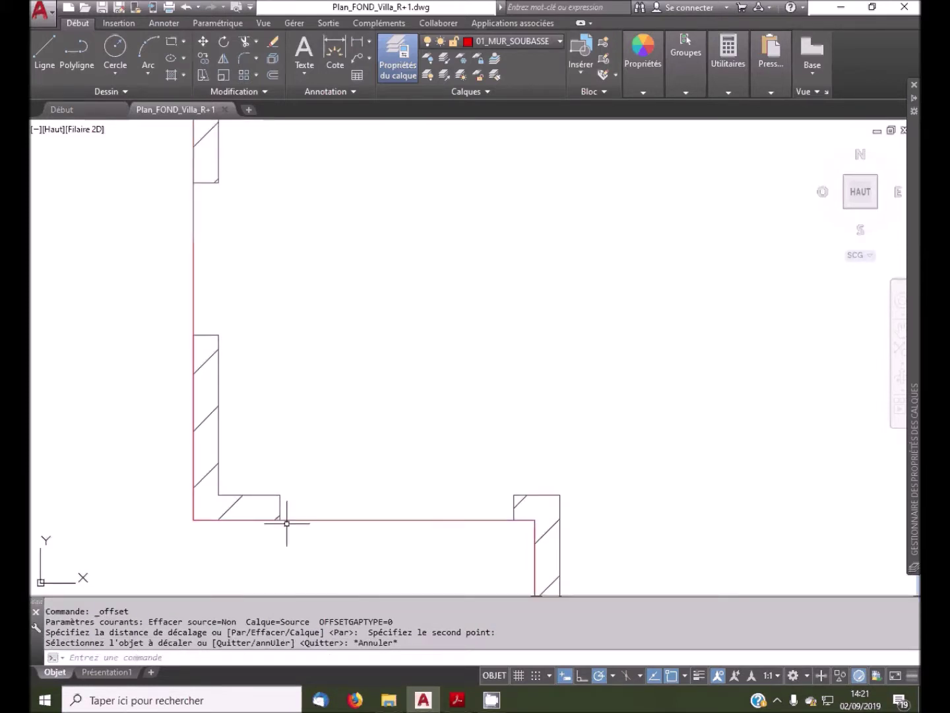
key(Escape)
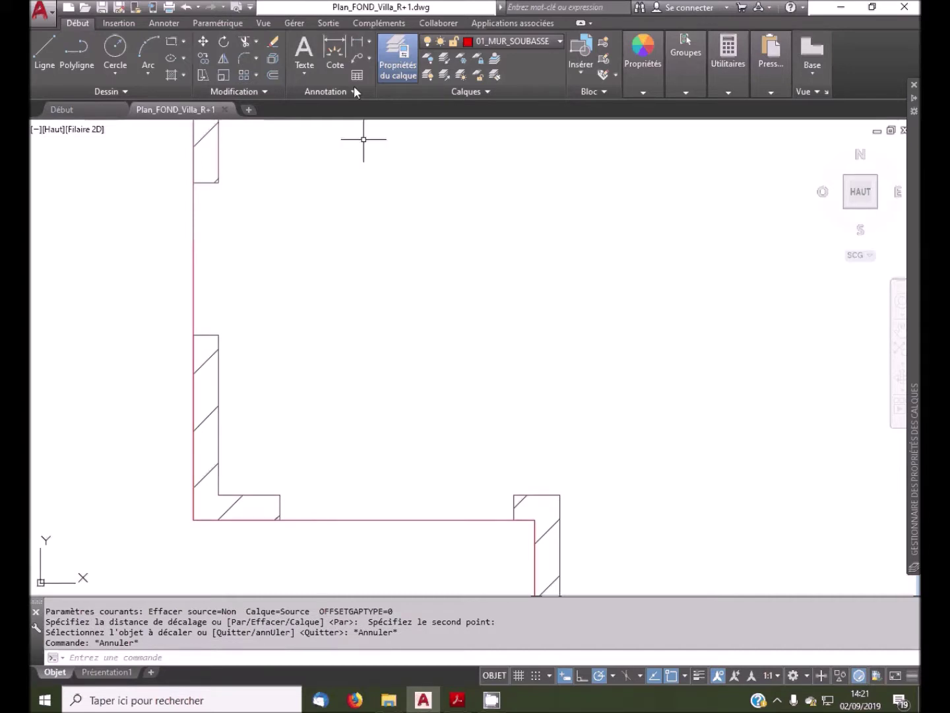
Offset the exterior outline polyline inward by the 0.20 wall thickness, picked between the two corners of the lower-left wall end.
click(272, 74)
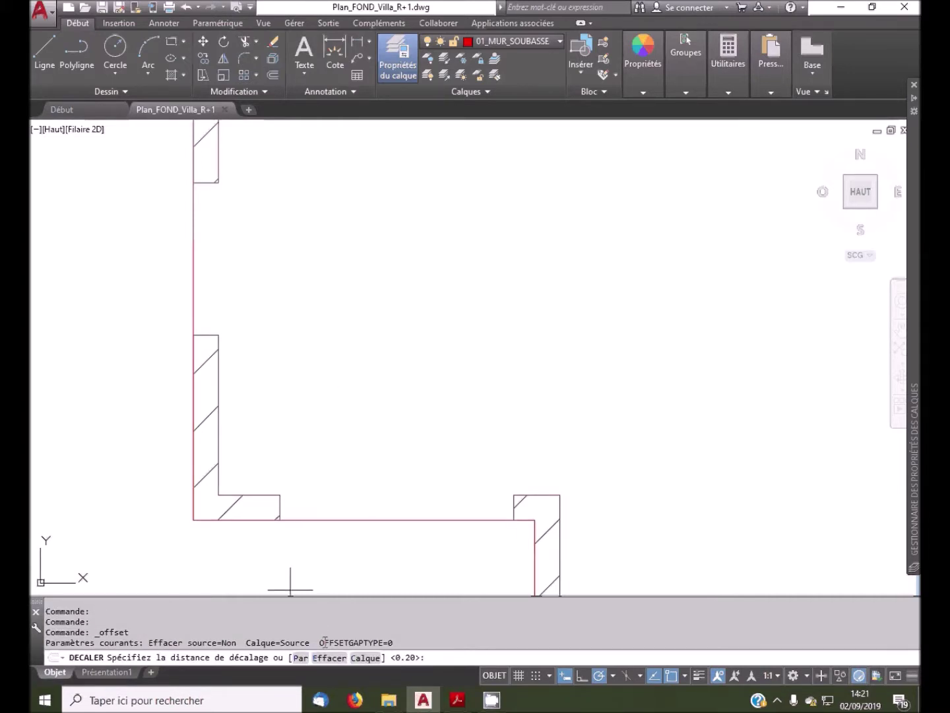
click(278, 519)
click(280, 496)
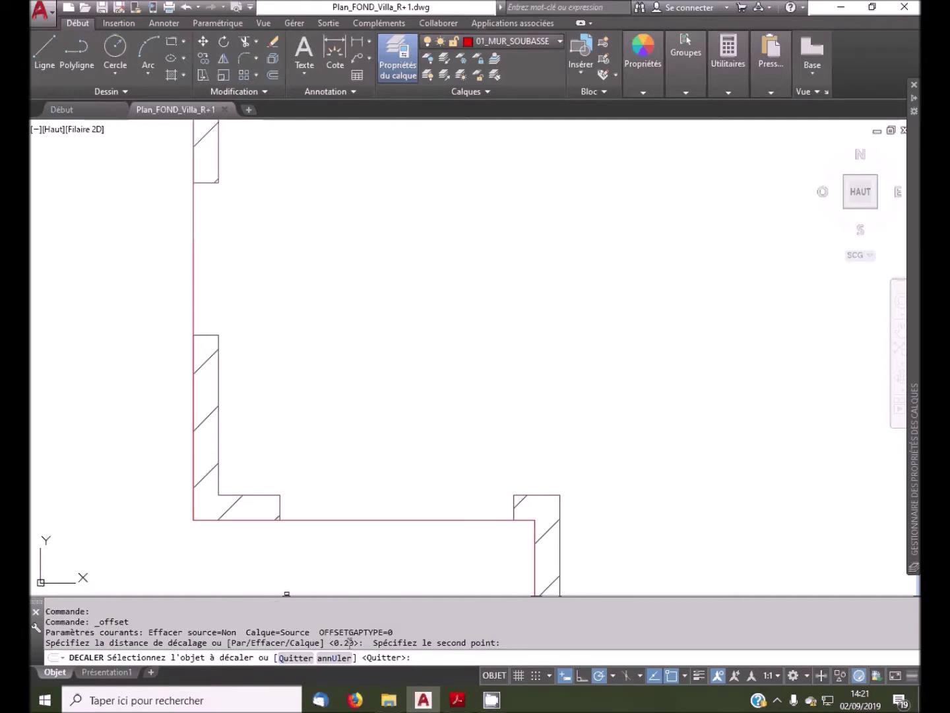
click(313, 520)
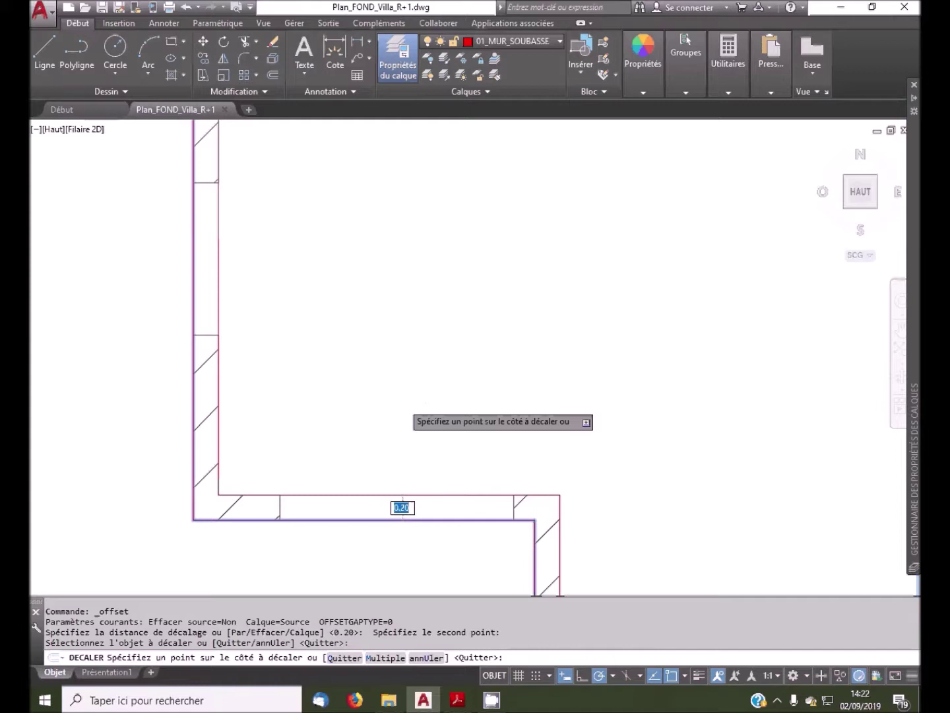
scroll(400, 462, down, 2)
click(403, 466)
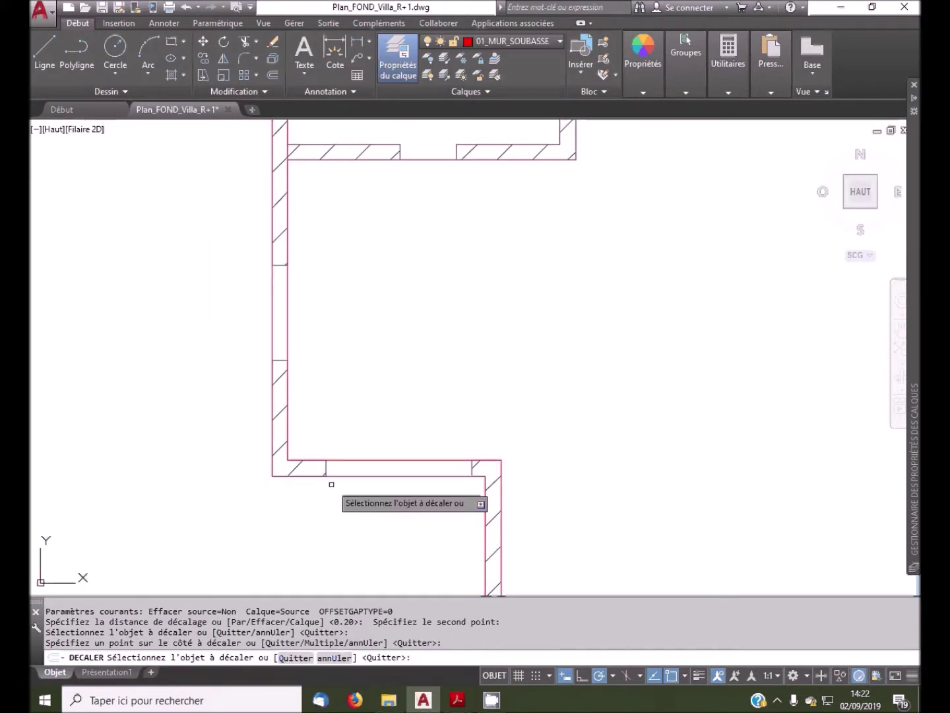
Offset the small room's wall polyline toward its interior and the upper interior wall's polyline downward, both by 0.20.
scroll(329, 395, down, 3)
scroll(360, 297, up, 2)
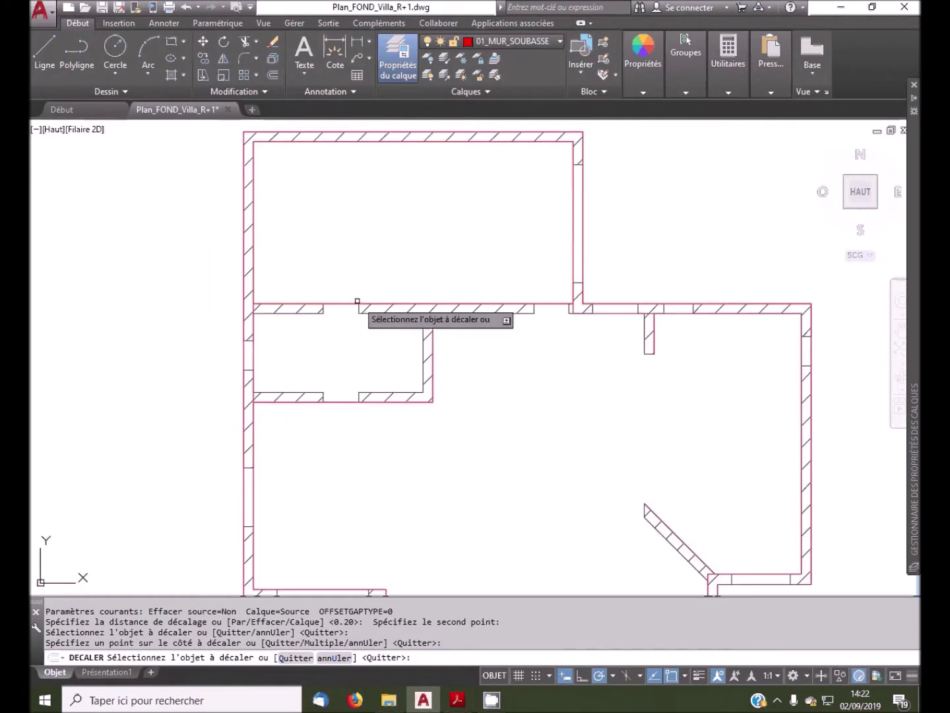
scroll(357, 301, up, 2)
click(347, 401)
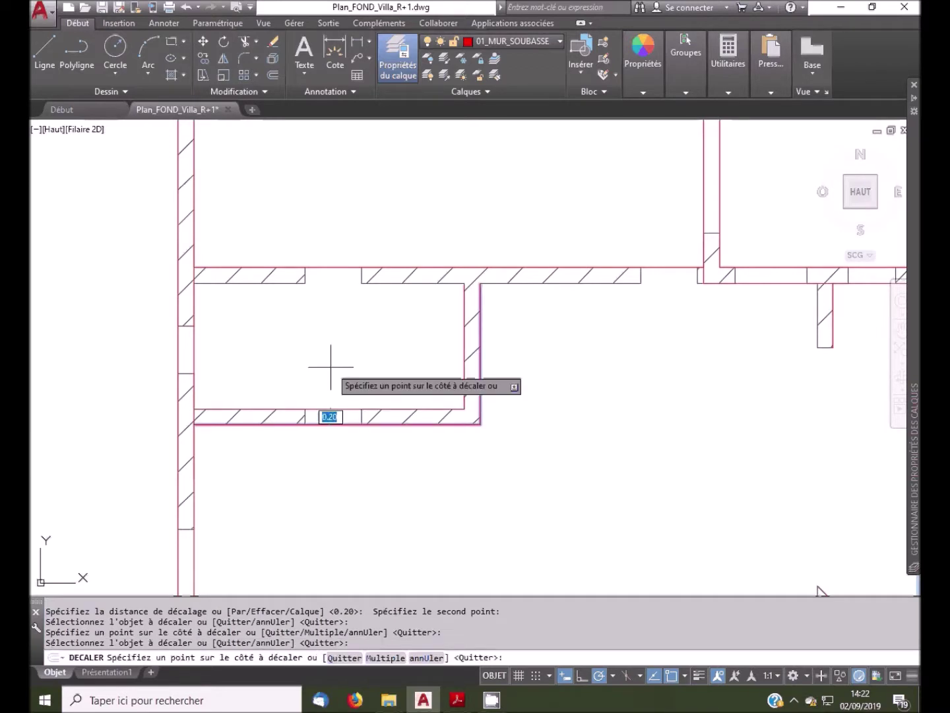
click(345, 326)
click(336, 269)
click(339, 313)
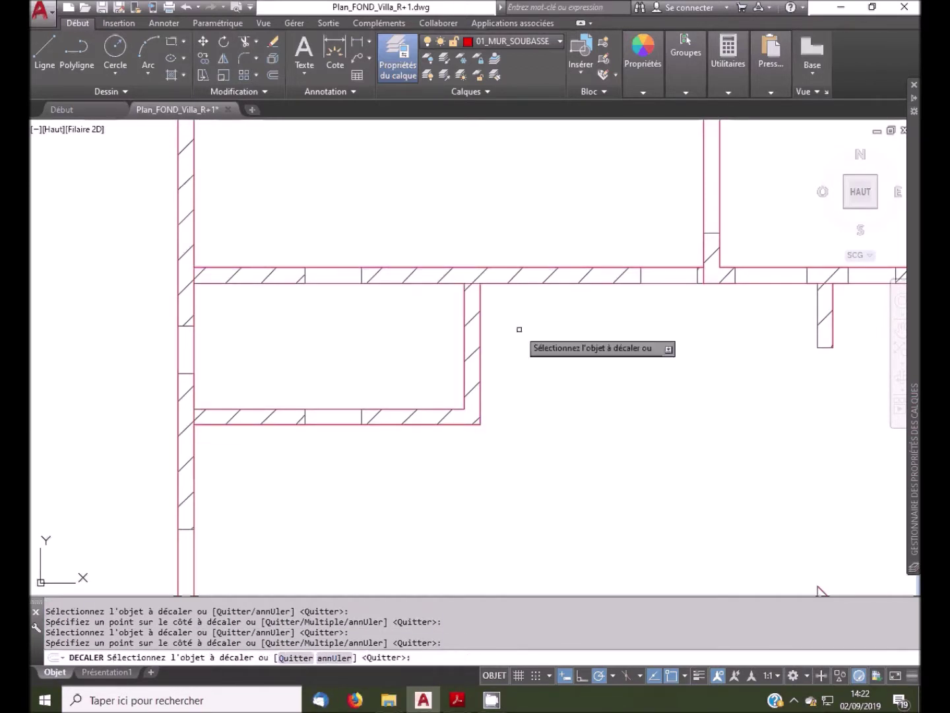
Offset the short stub wall's polyline and the diagonal wall's polyline by 0.20 onto their opposite faces, and finish Offset.
click(835, 329)
key(Escape)
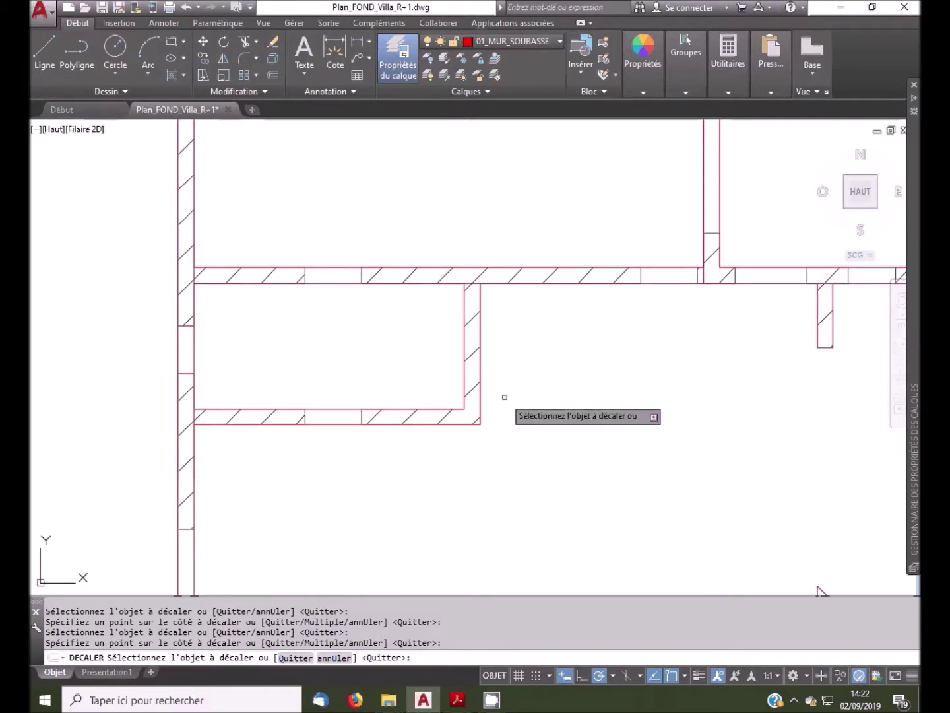
scroll(503, 396, down, 2)
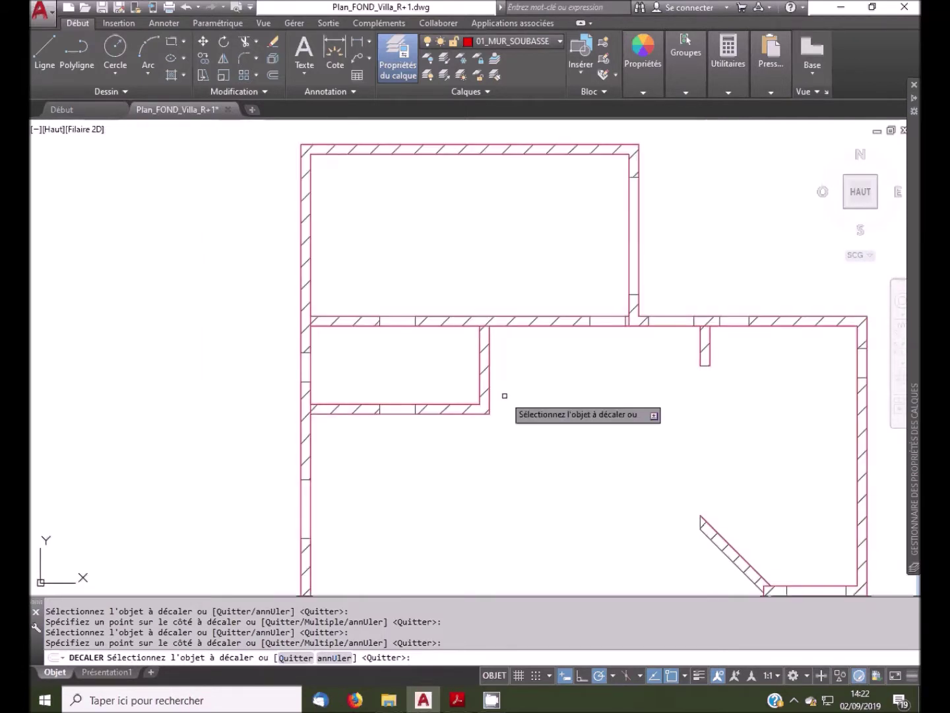
click(729, 543)
key(Escape)
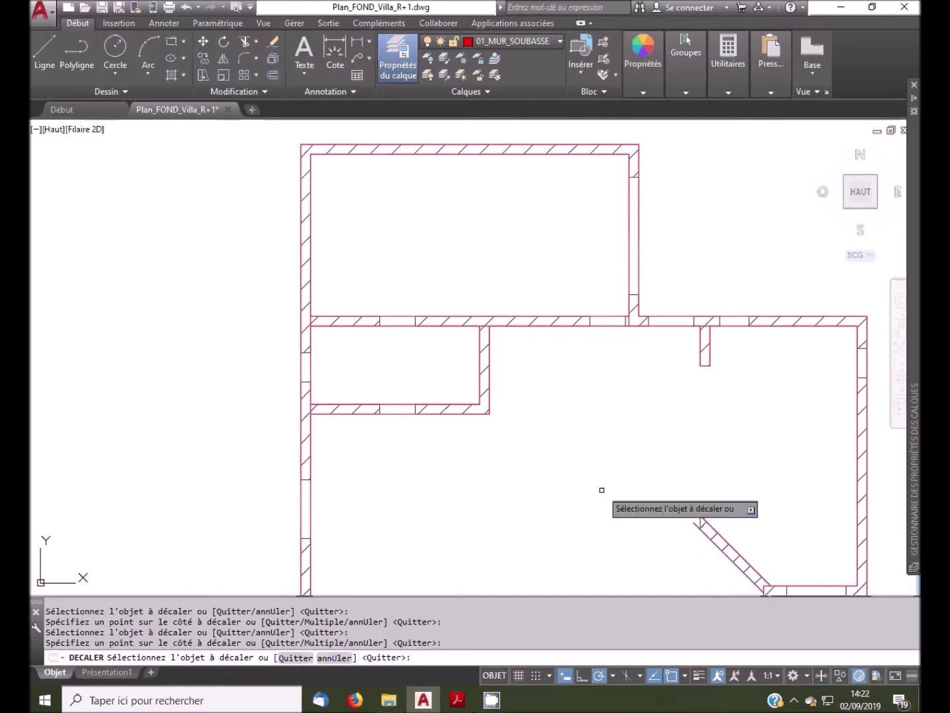
scroll(602, 490, down, 2)
scroll(498, 367, down, 2)
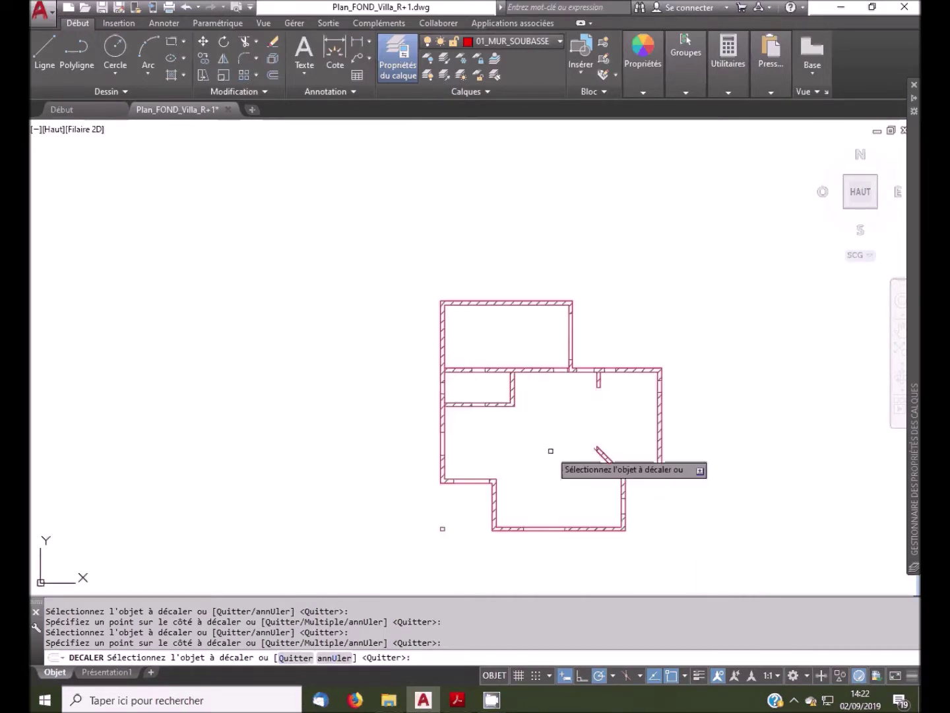
key(Return)
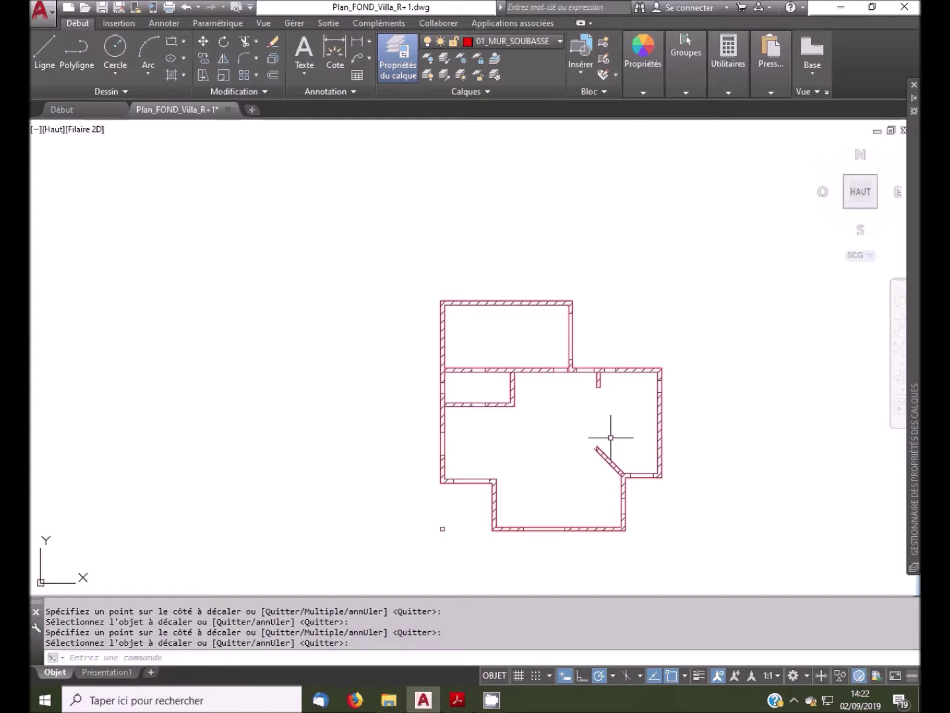
Save the drawing, check item 7 on freezing the load-bearing walls layer in the PDF tutorial, and return to AutoCAD.
scroll(604, 441, up, 2)
scroll(604, 440, up, 2)
scroll(421, 401, down, 2)
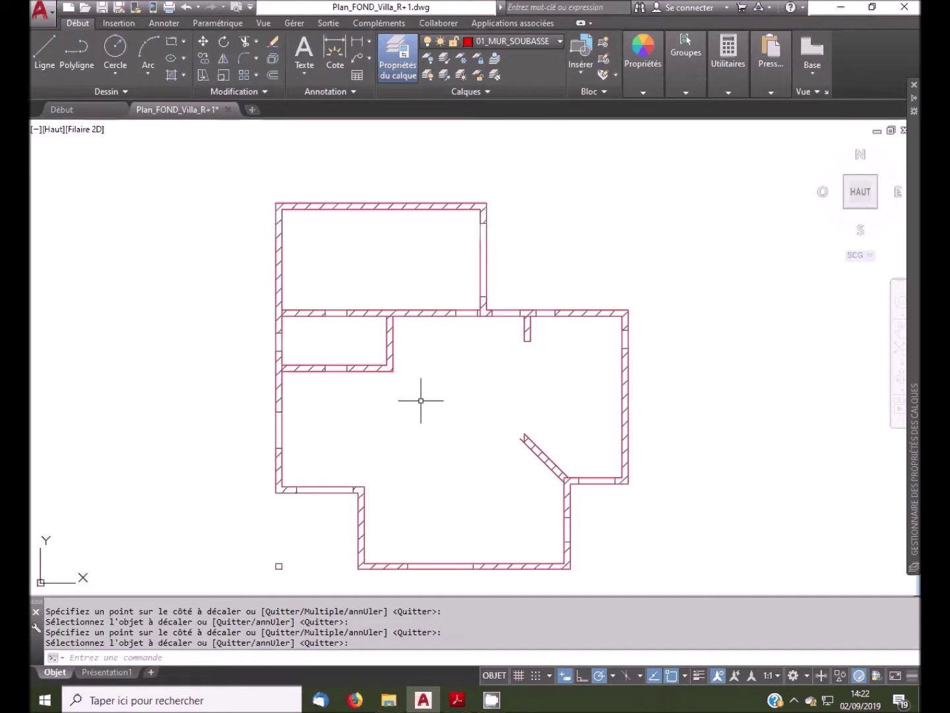
key(ctrl+s)
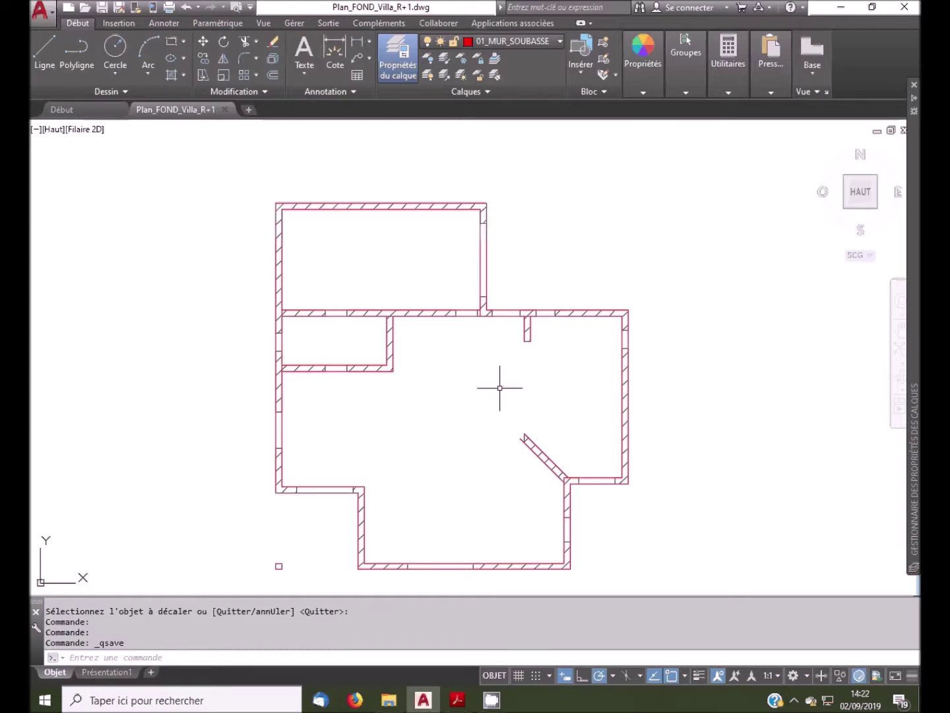
click(458, 703)
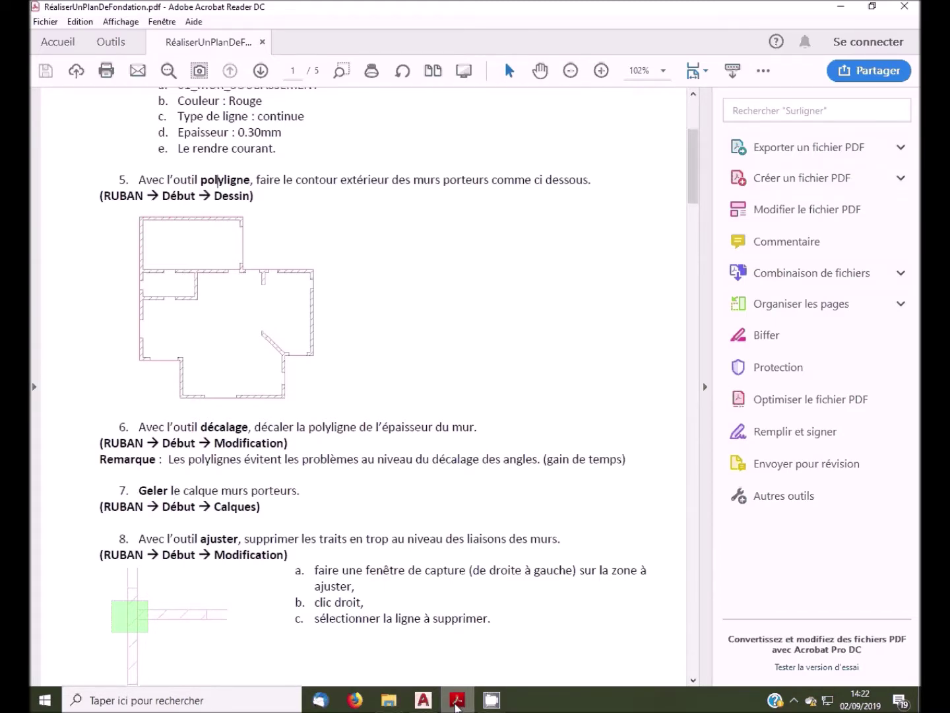
click(423, 699)
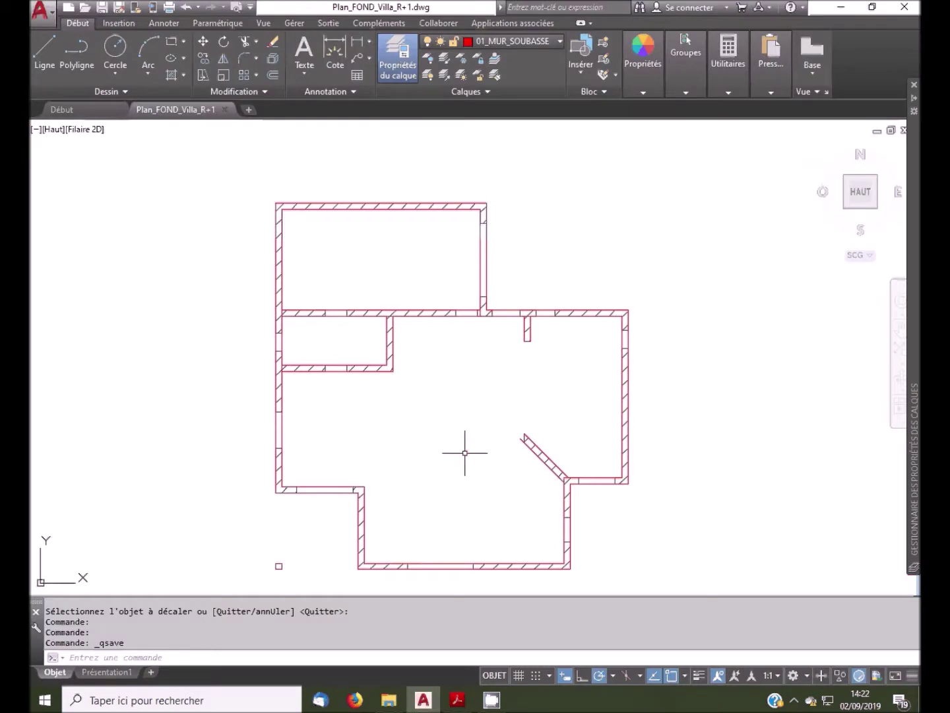
Freeze the "Murs Porteurs" layer by selecting the wall hatch near the large upper room's upper-right corner.
click(463, 58)
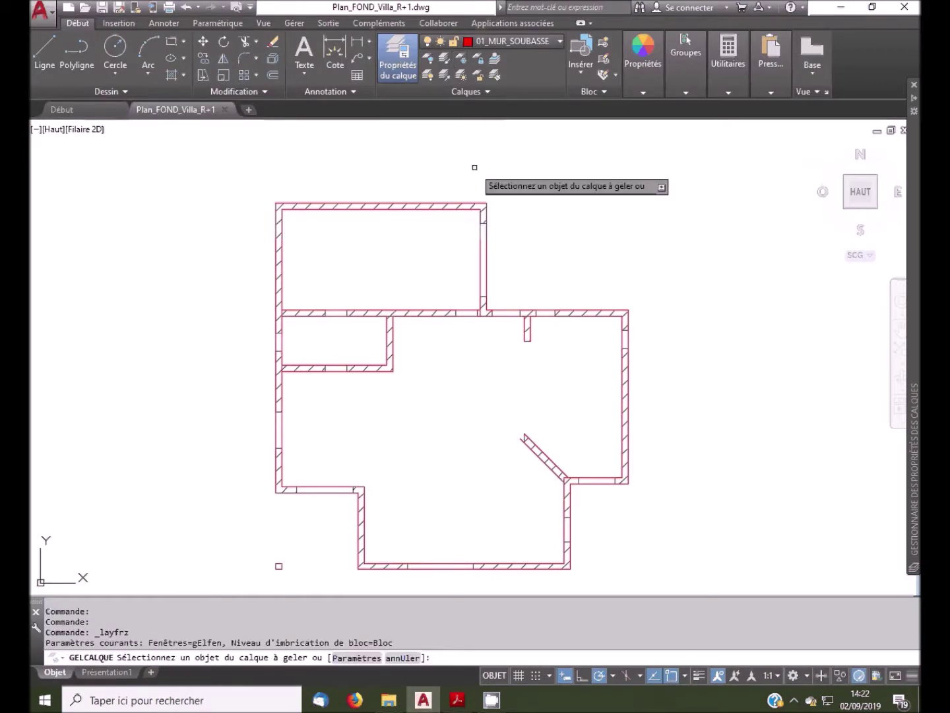
scroll(485, 212, up, 2)
click(484, 220)
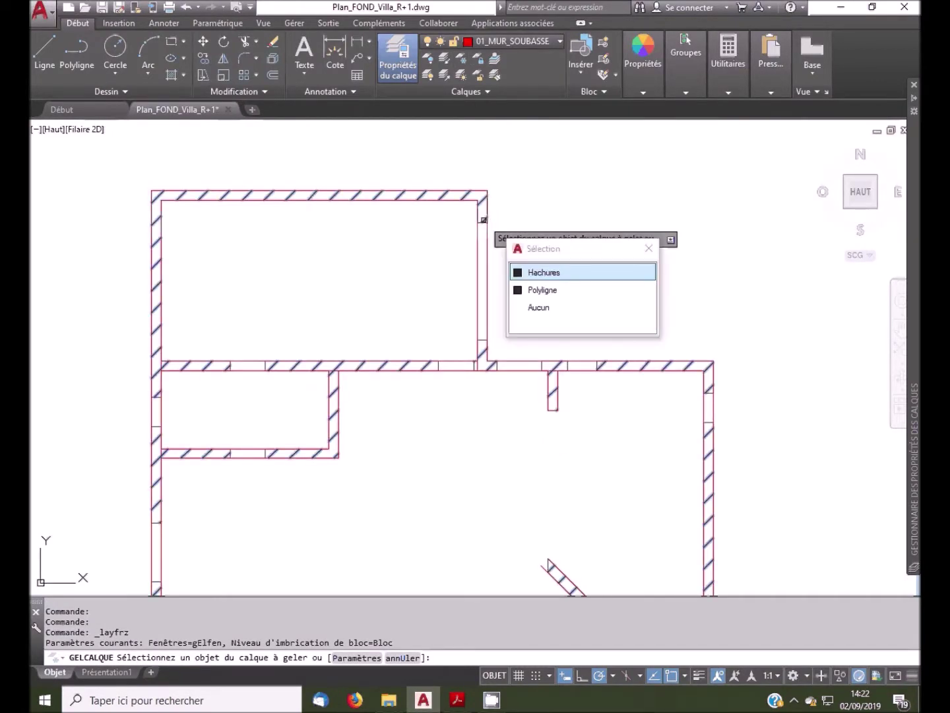
click(547, 271)
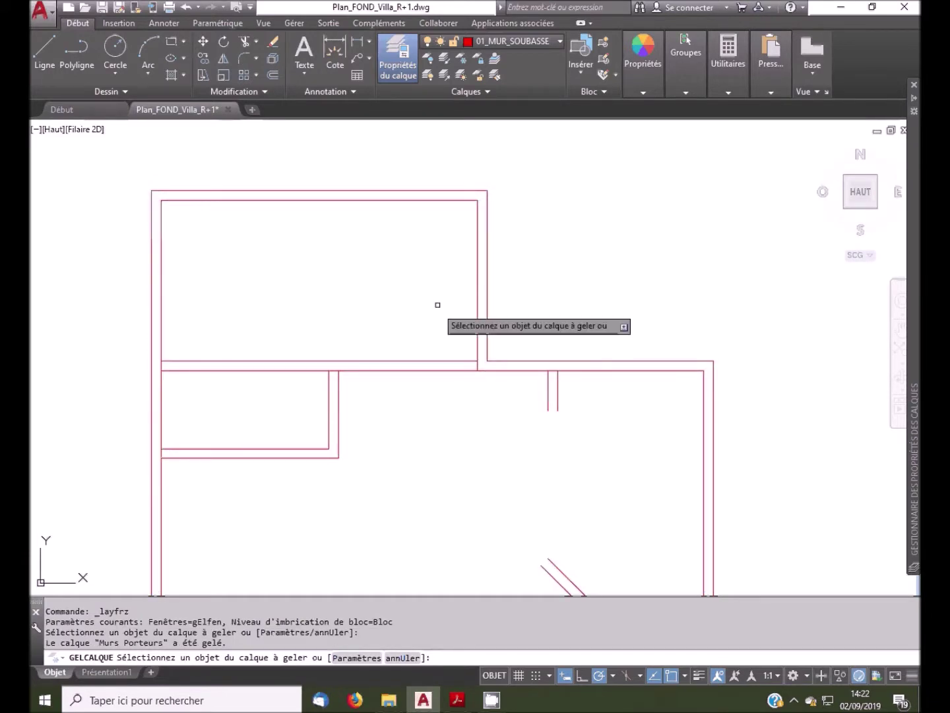
scroll(438, 304, down, 3)
scroll(478, 436, down, 4)
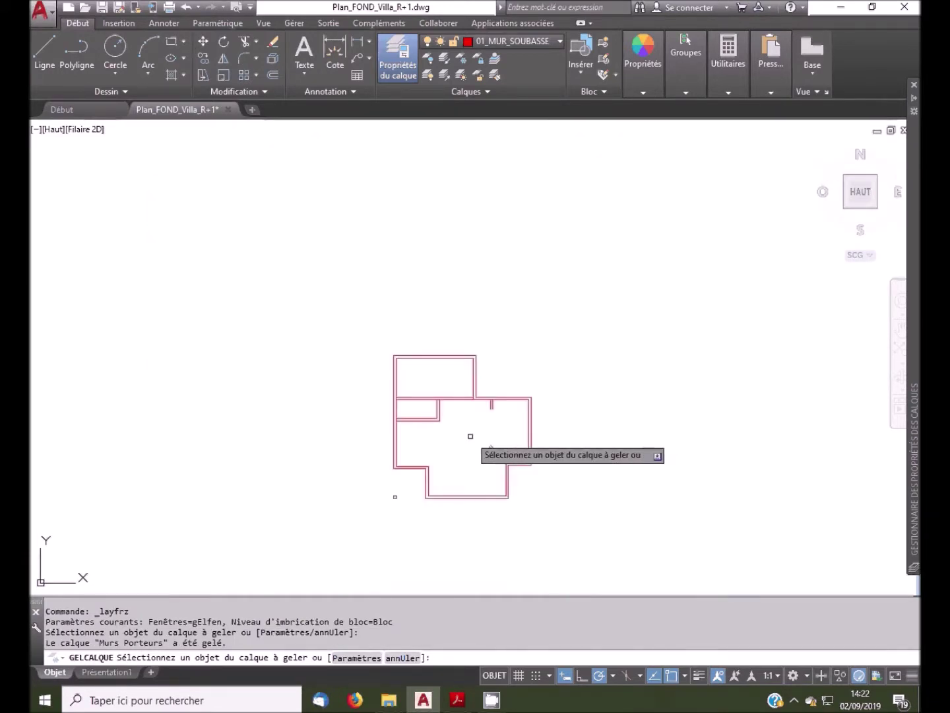
scroll(471, 437, up, 2)
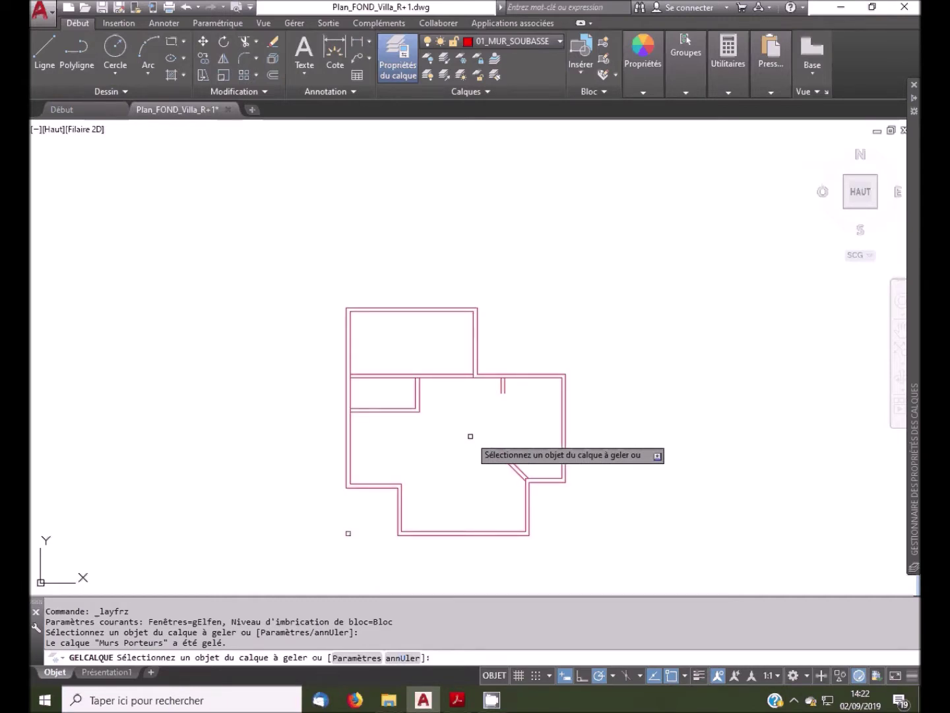
key(Return)
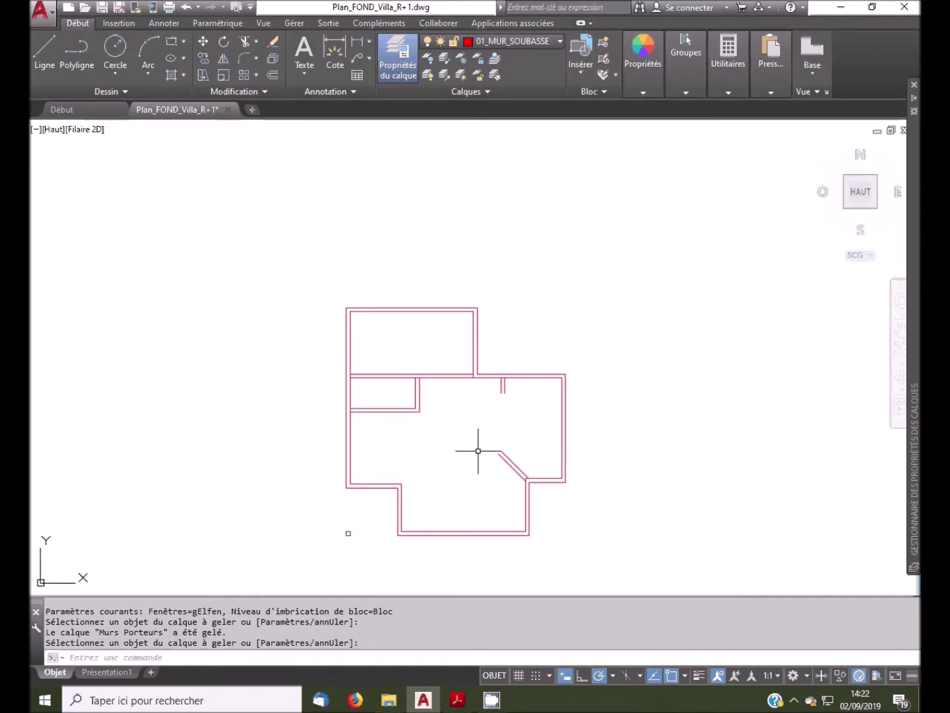
scroll(514, 442, up, 2)
middle_drag(398, 388, 416, 349)
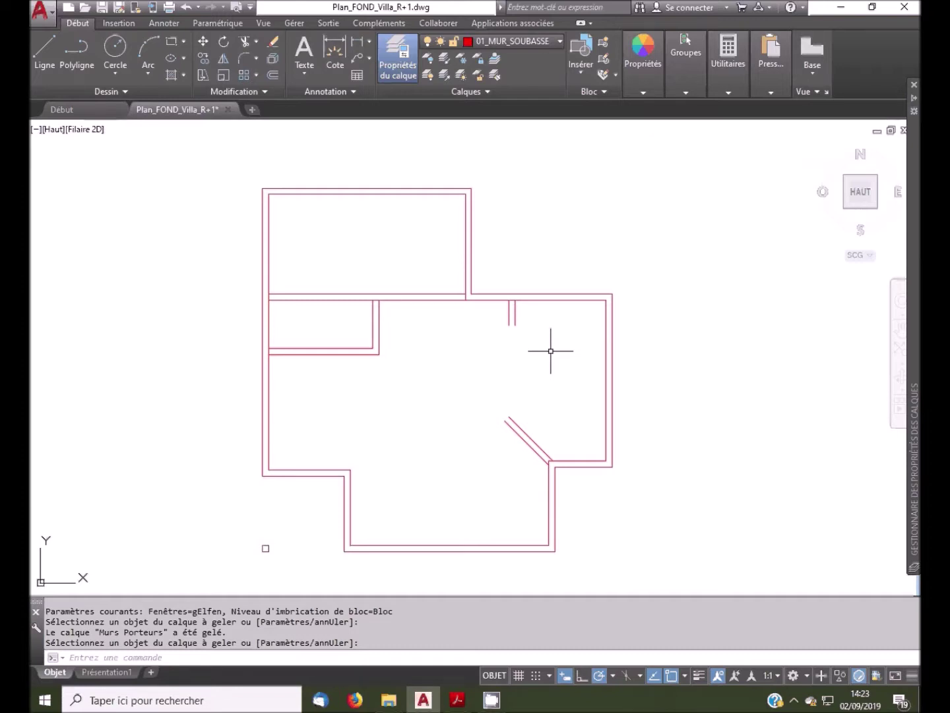
key(alt+Tab)
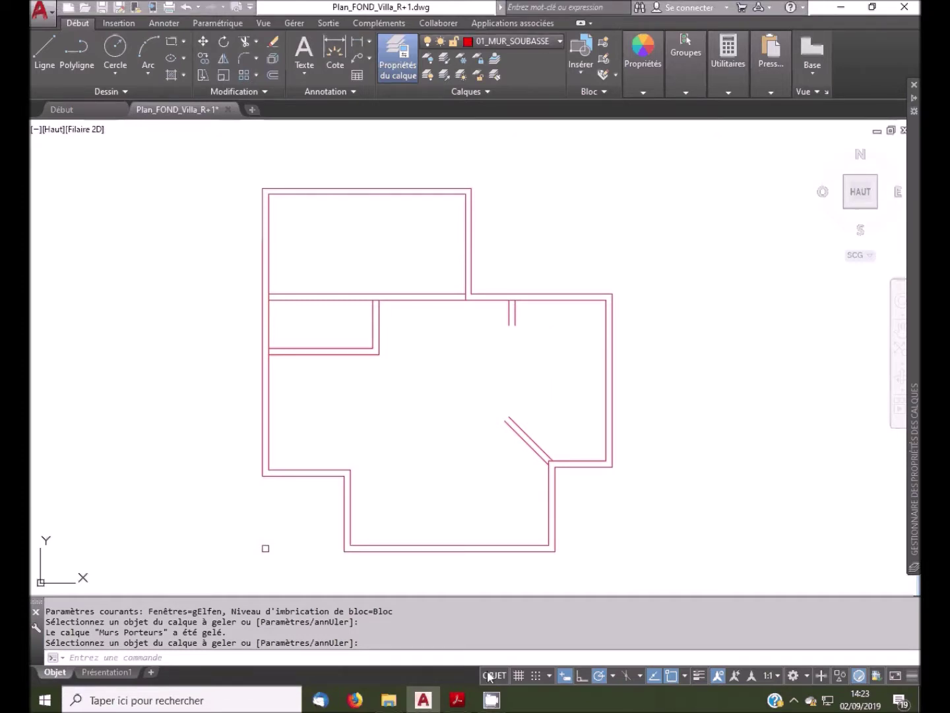
Check item 8 on trimming surplus lines at the wall junctions in the PDF tutorial, and return to AutoCAD.
click(458, 698)
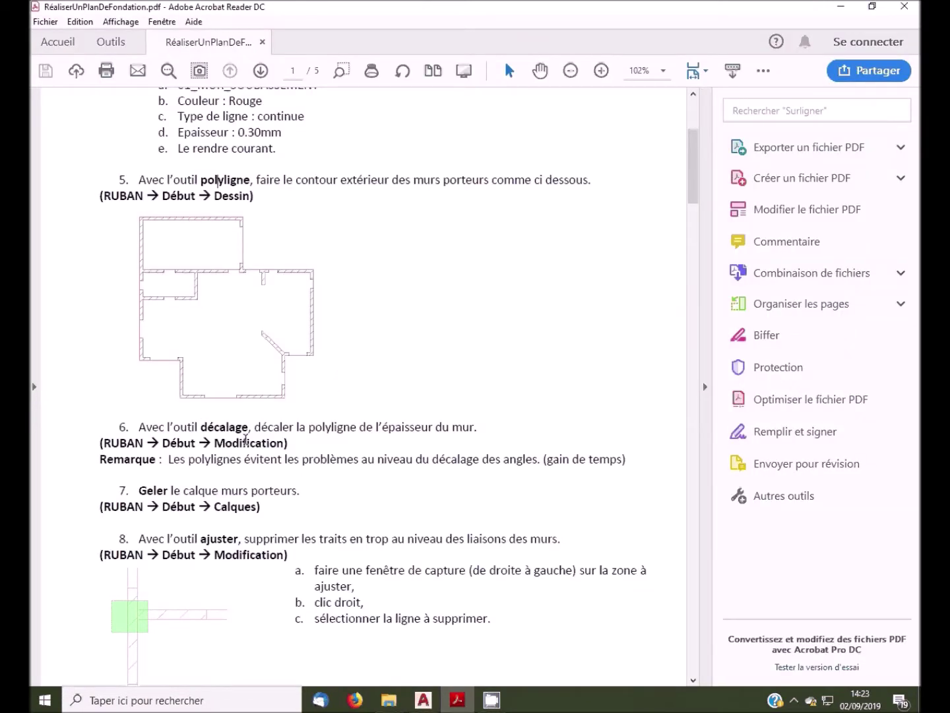
scroll(247, 439, down, 1)
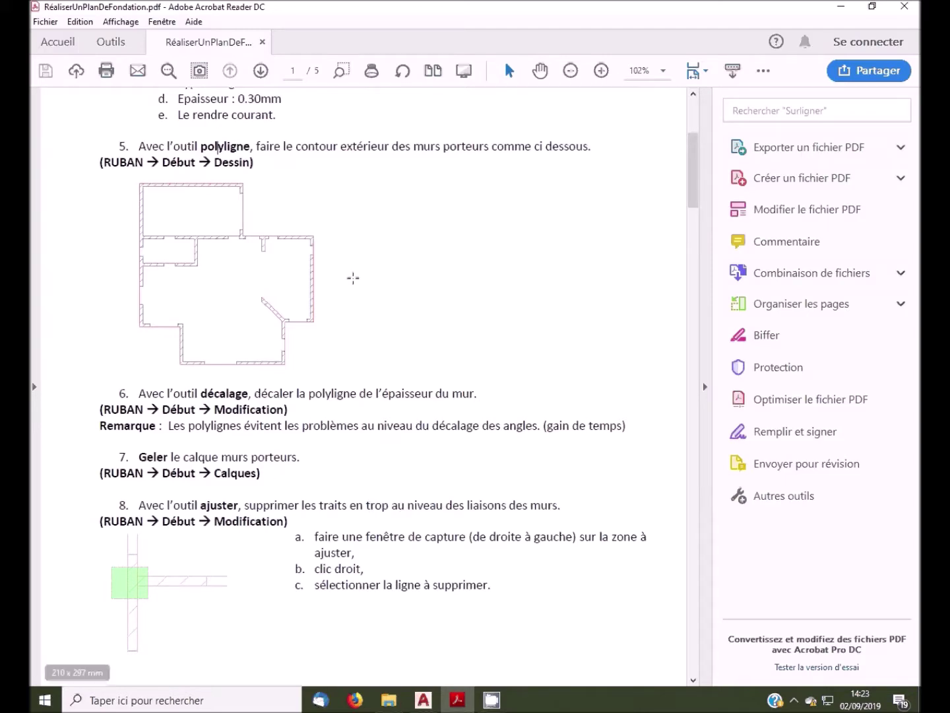
drag(694, 195, 698, 220)
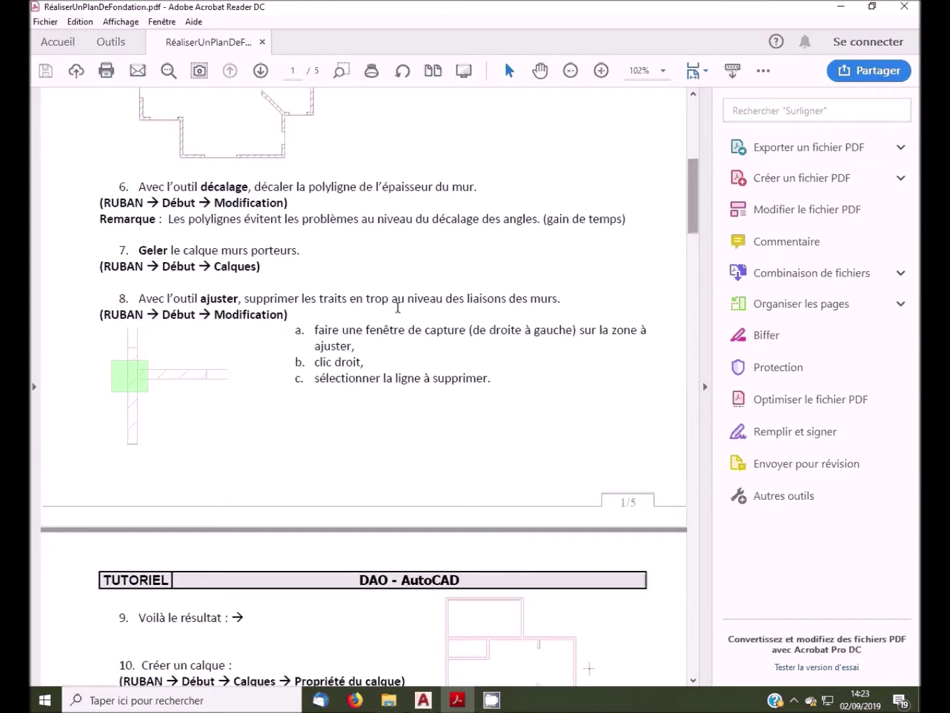
mouse_move(430, 705)
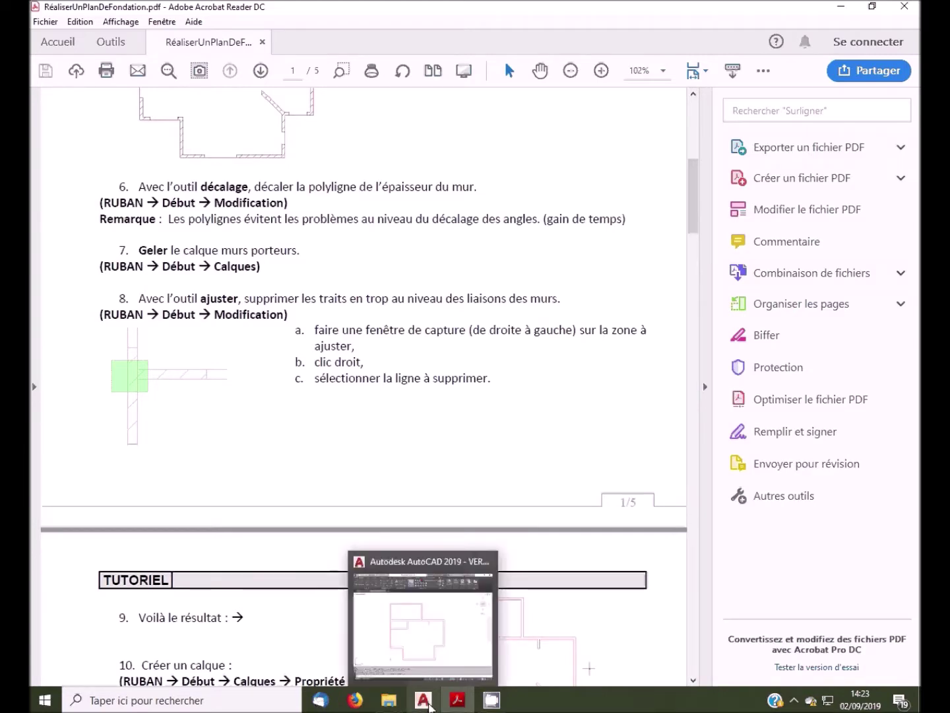
click(425, 703)
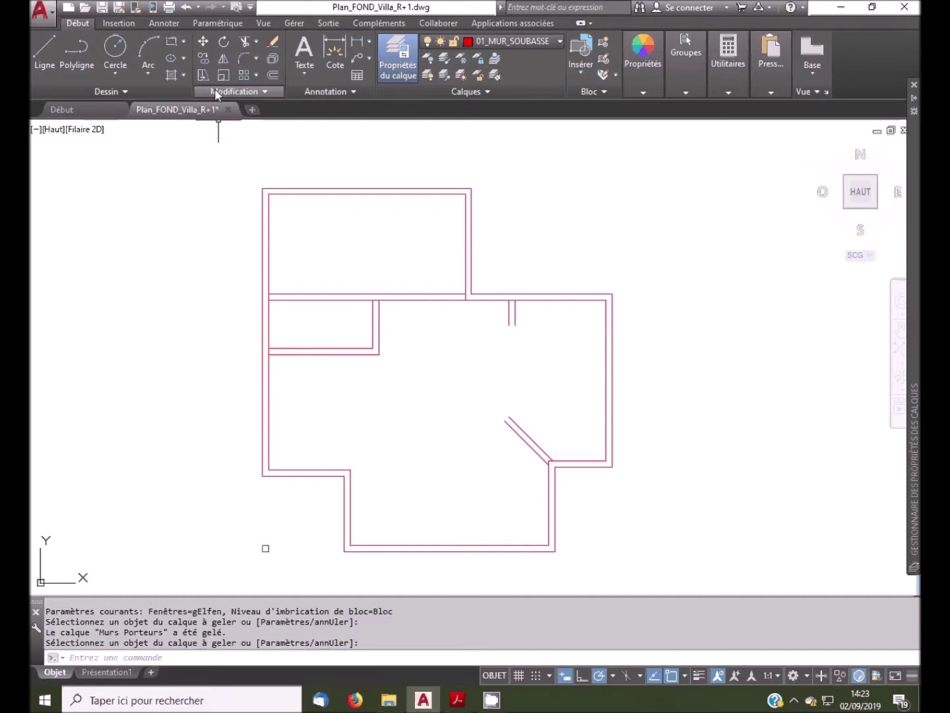
Trim the surplus line segments at the small room's three wall junctions, using the surrounding wall lines as cutting edges, and finish Trim.
click(256, 42)
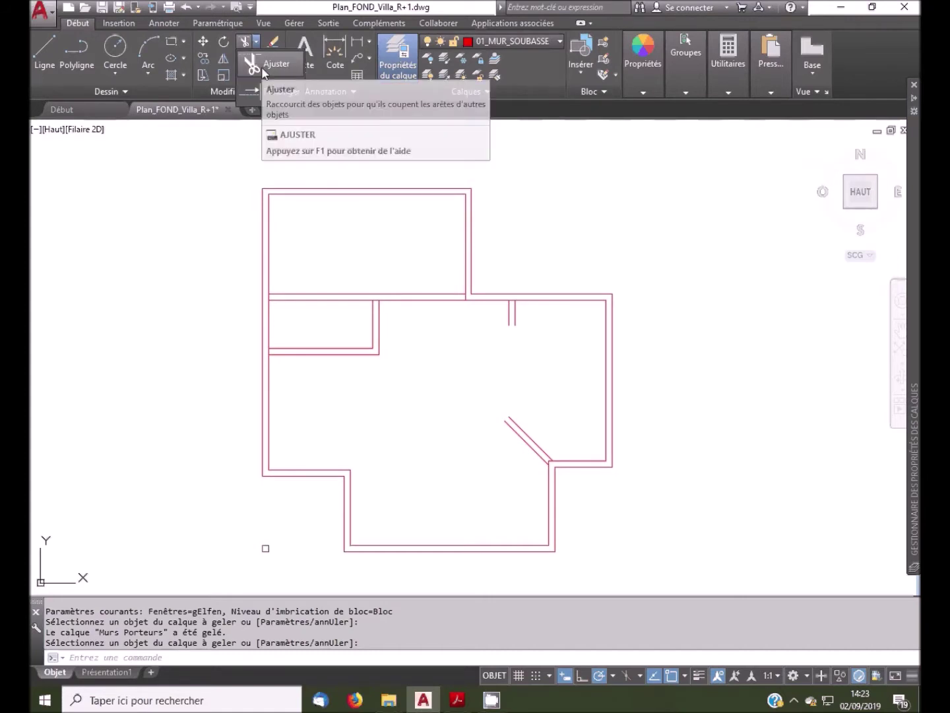
click(261, 67)
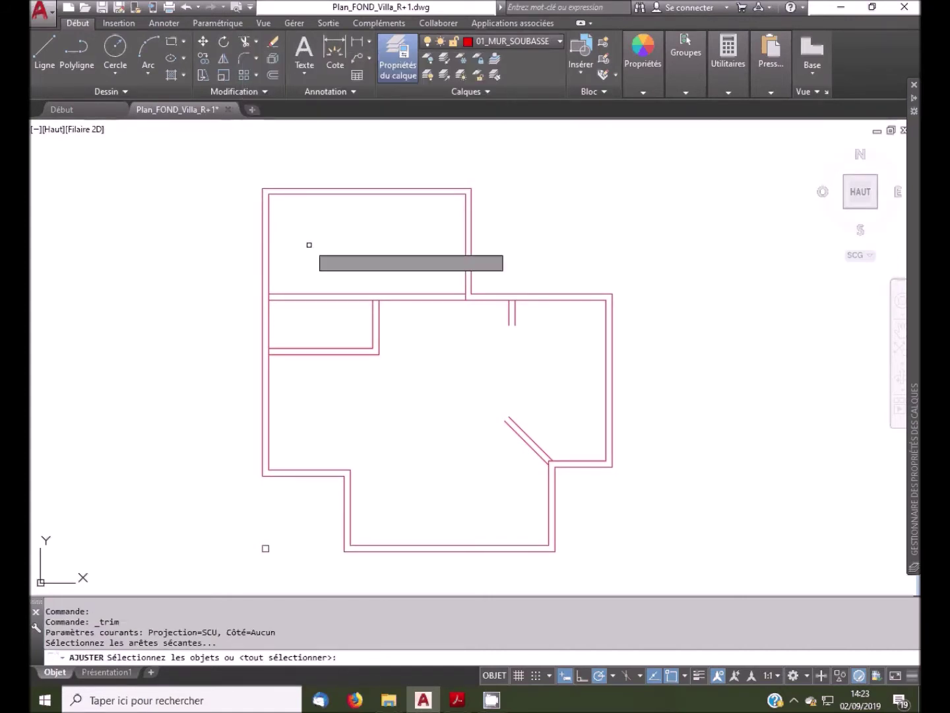
scroll(240, 300, up, 2)
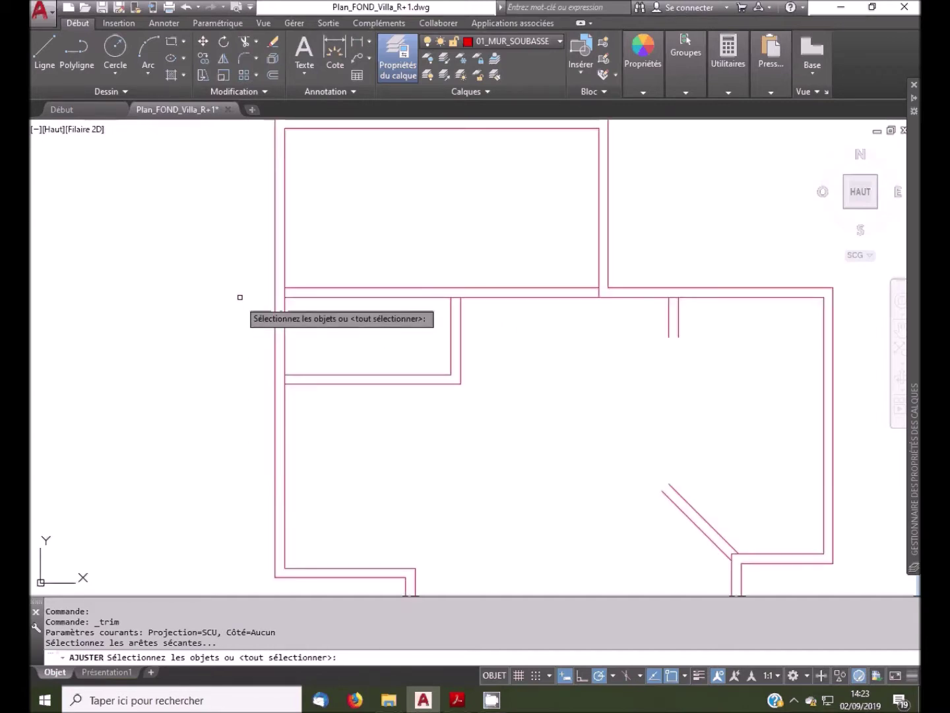
scroll(239, 297, up, 2)
scroll(268, 347, down, 4)
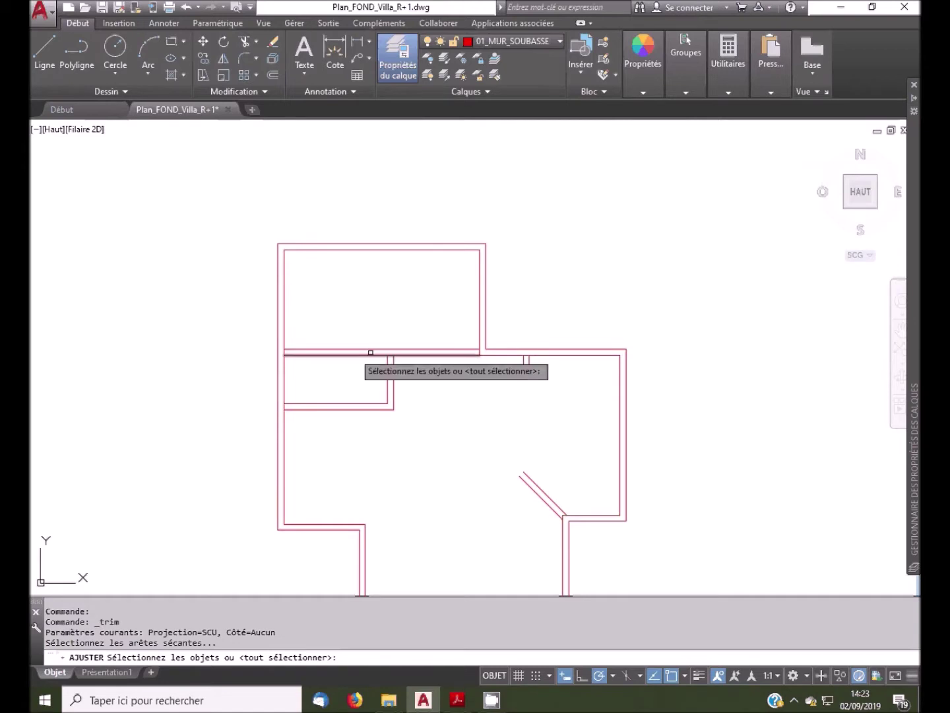
scroll(485, 351, up, 2)
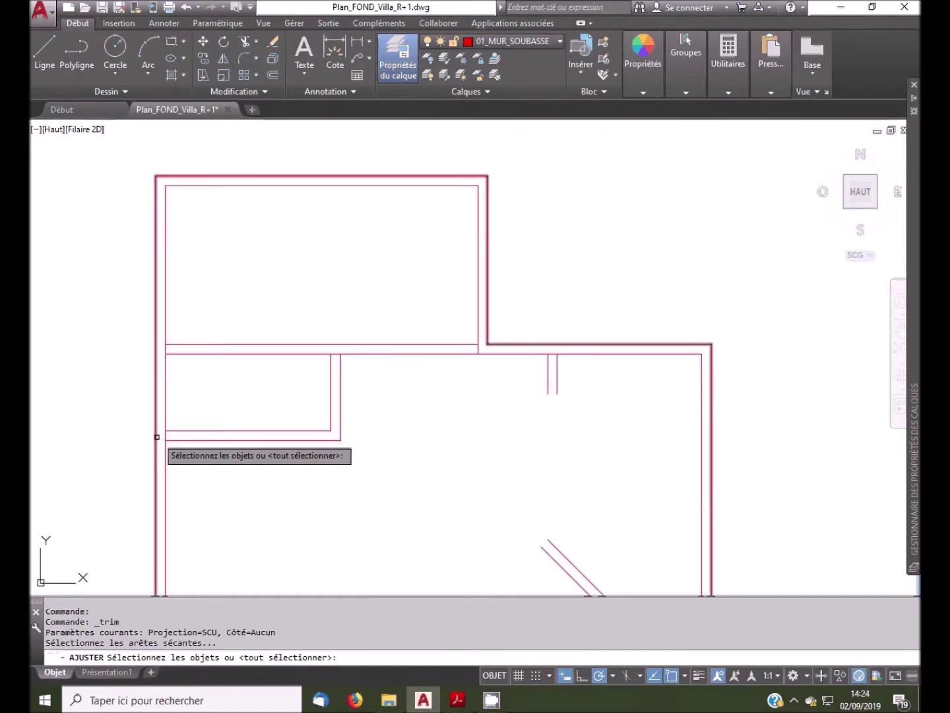
scroll(205, 409, down, 4)
scroll(393, 479, up, 3)
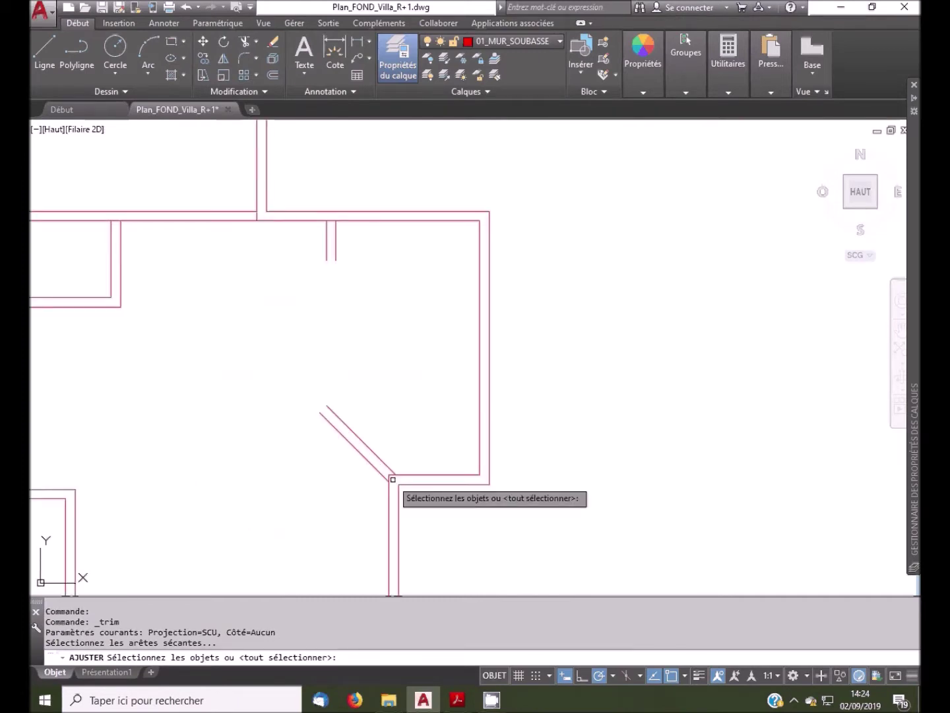
scroll(392, 480, down, 2)
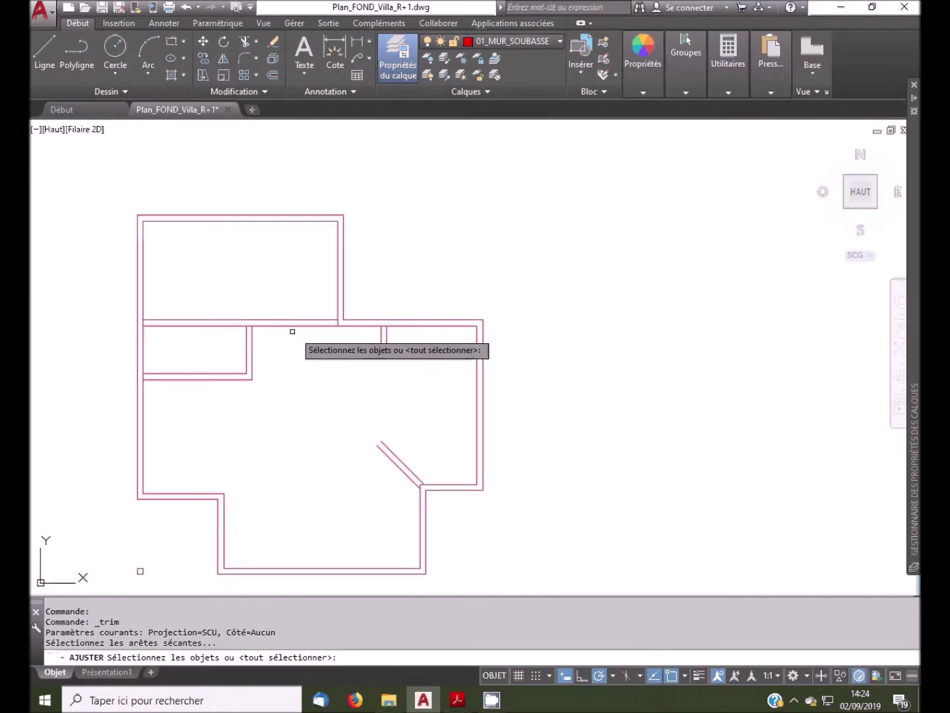
scroll(512, 271, down, 2)
scroll(280, 296, up, 4)
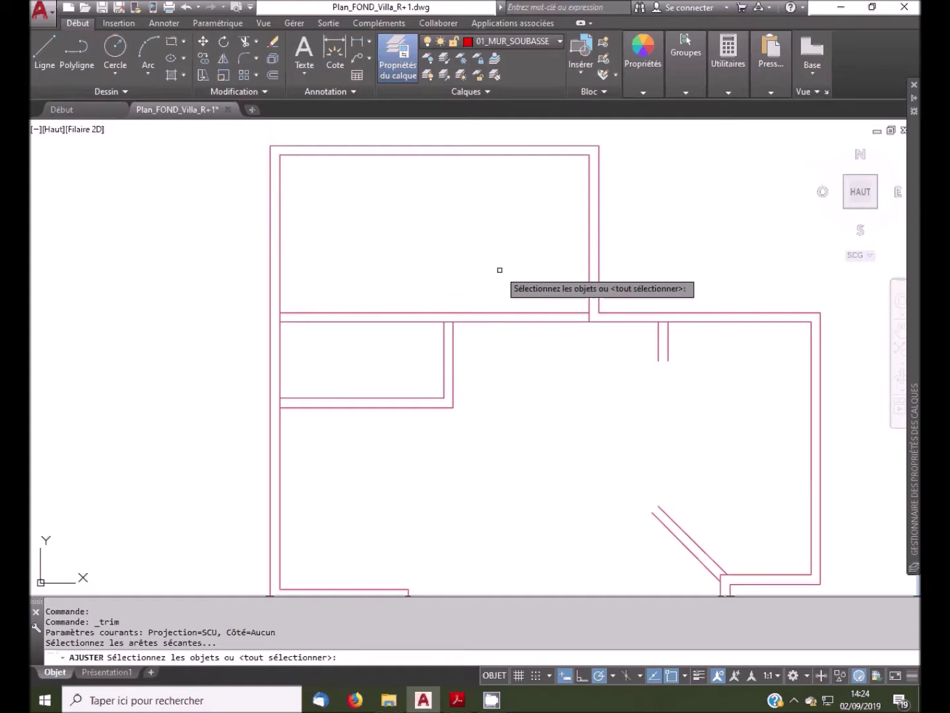
click(219, 279)
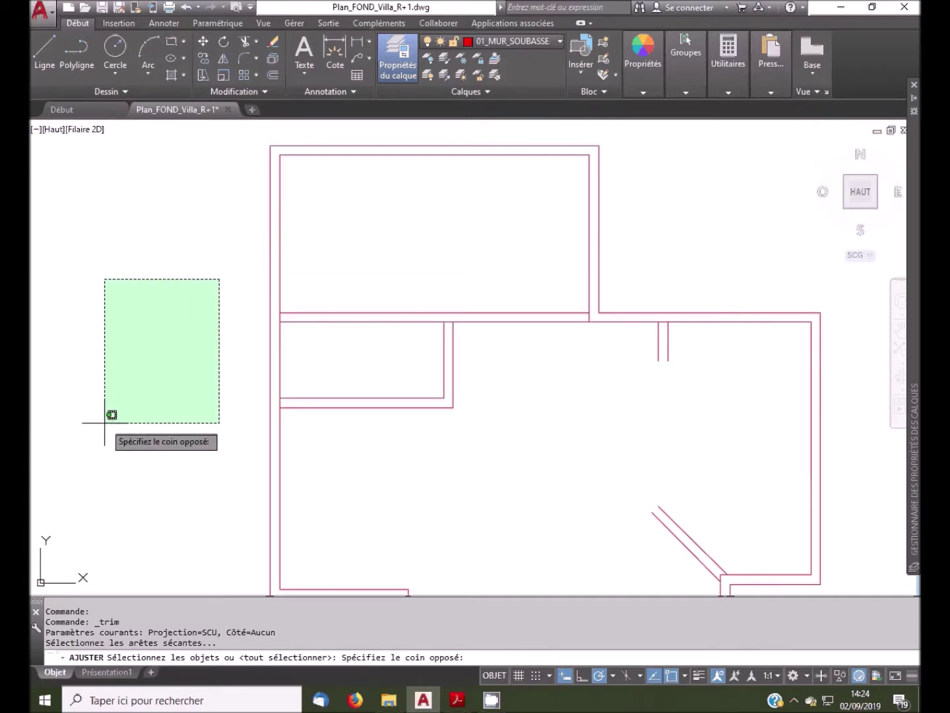
key(Escape)
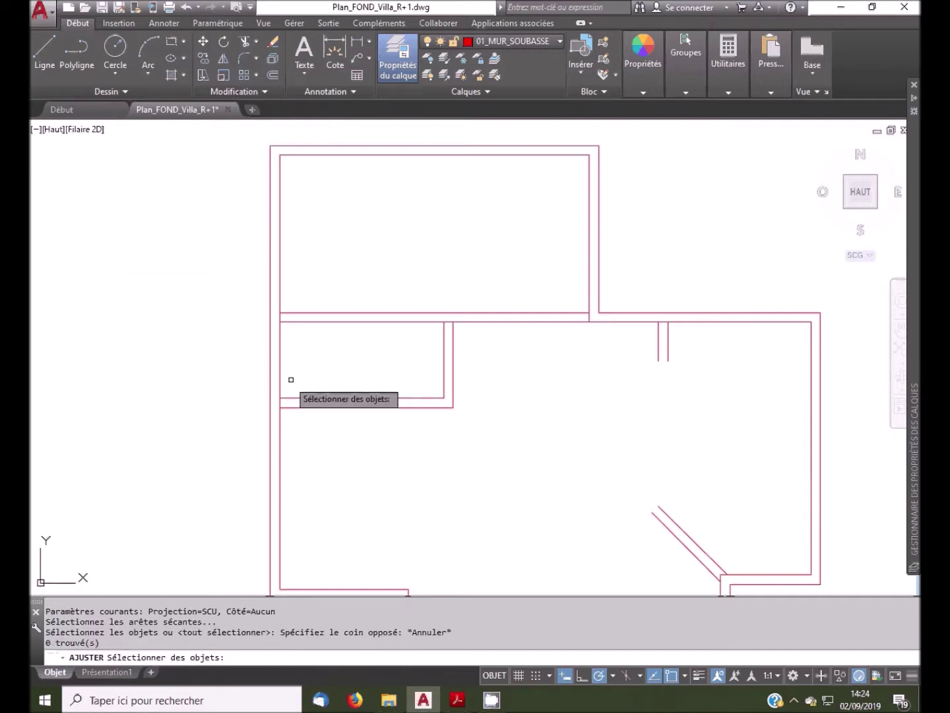
click(498, 270)
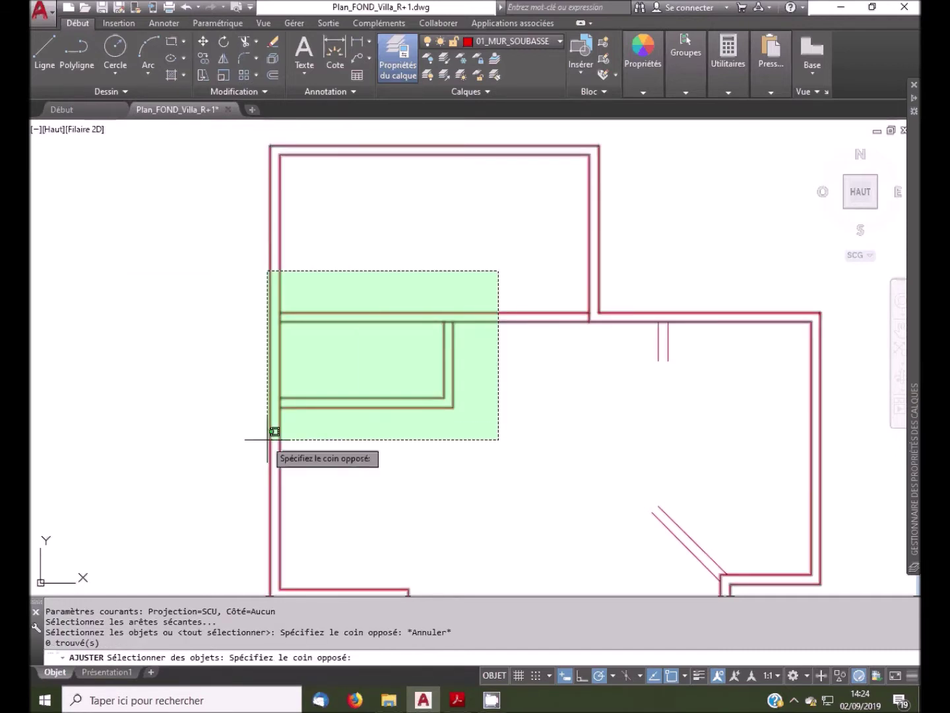
click(210, 446)
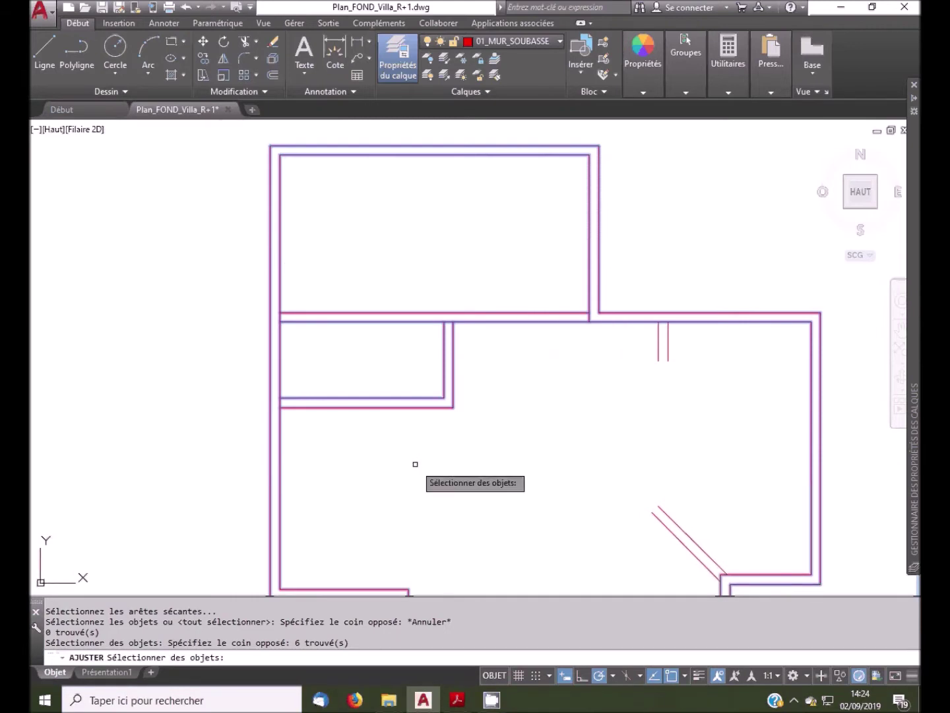
key(Return)
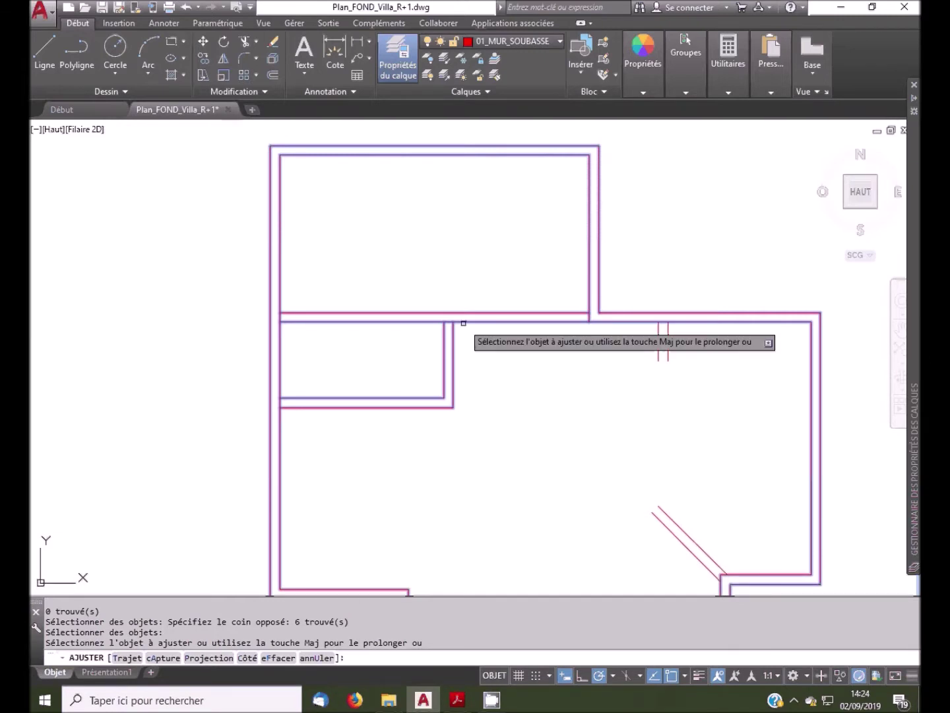
scroll(463, 323, up, 2)
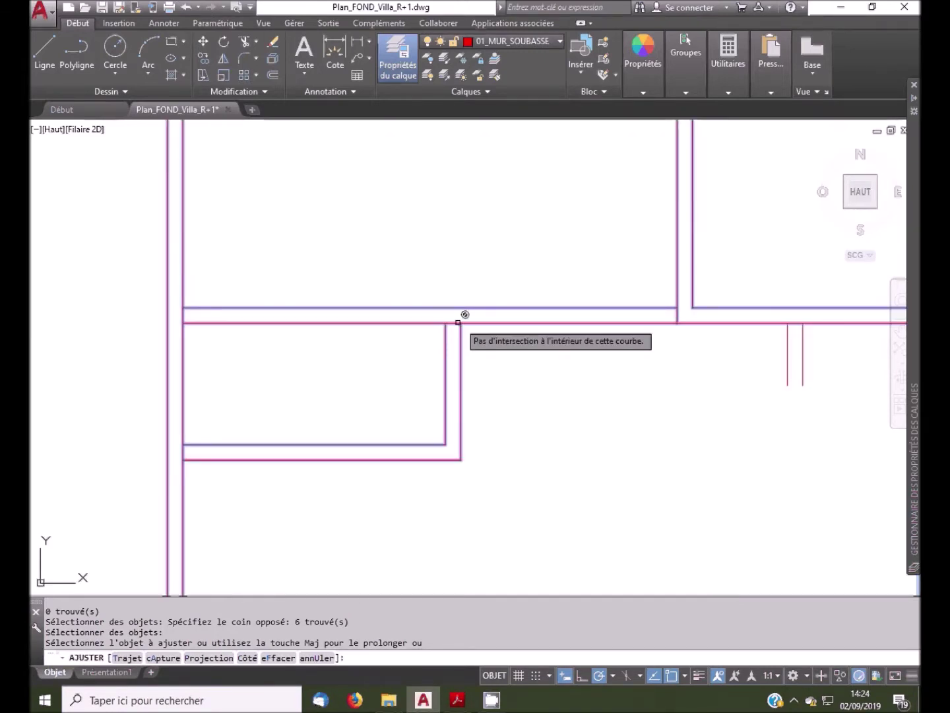
click(453, 323)
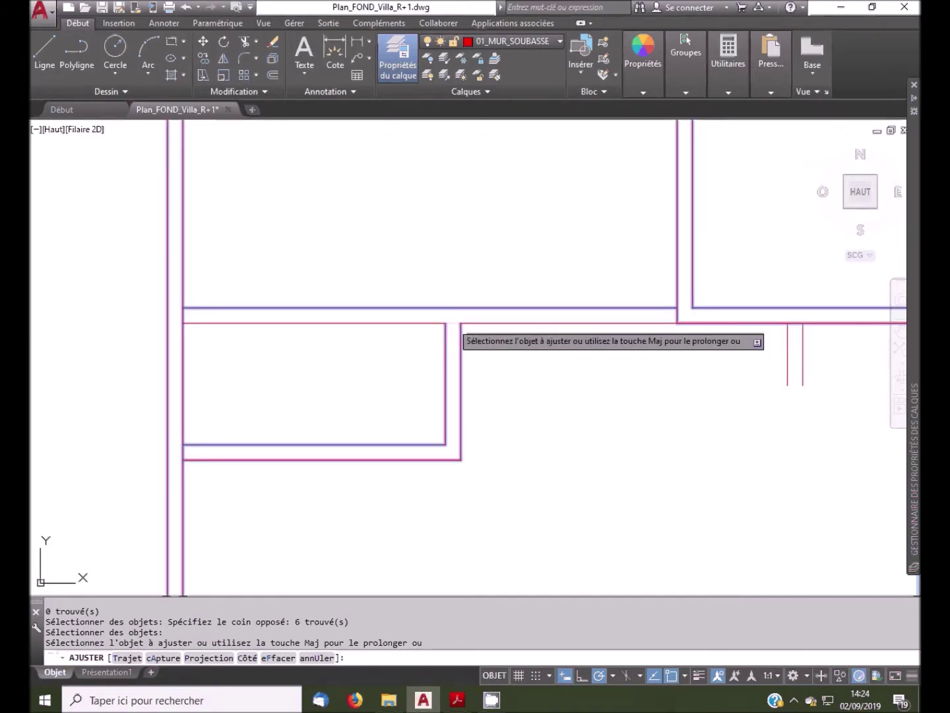
click(183, 315)
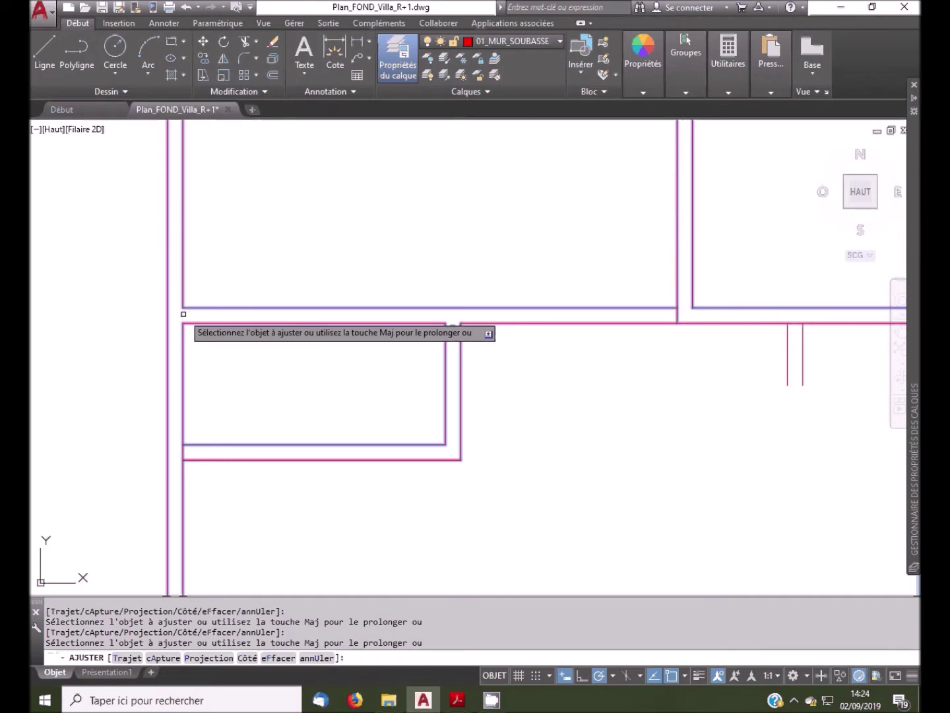
click(183, 452)
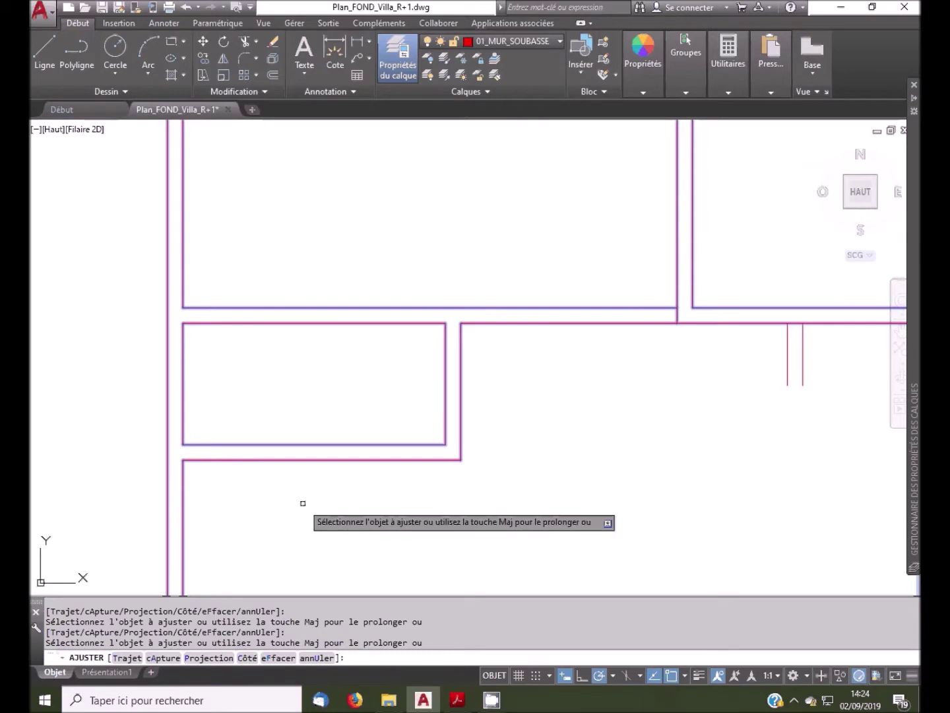
key(Return)
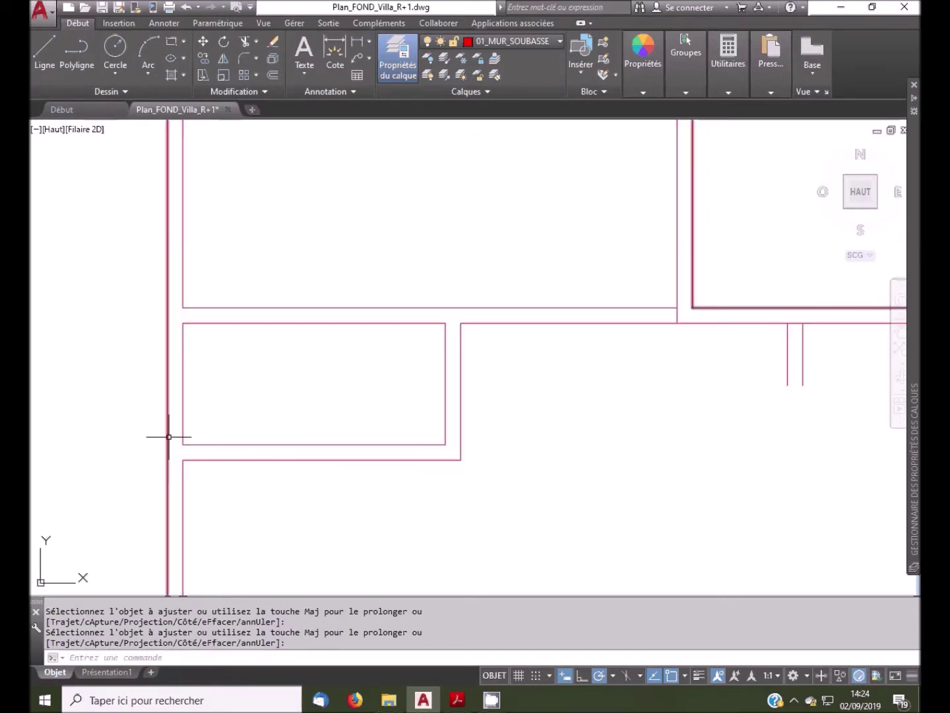
Trim the line closing off the short stub wall and the segment crossing the wall junction at the upper room's lower-right corner.
scroll(167, 368, down, 2)
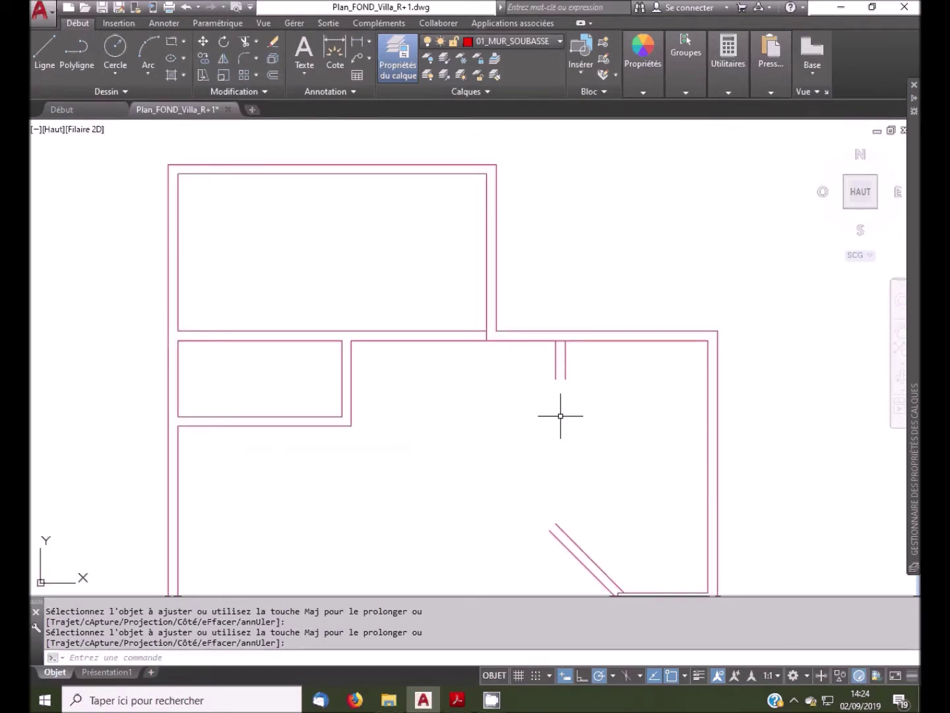
scroll(600, 322, up, 2)
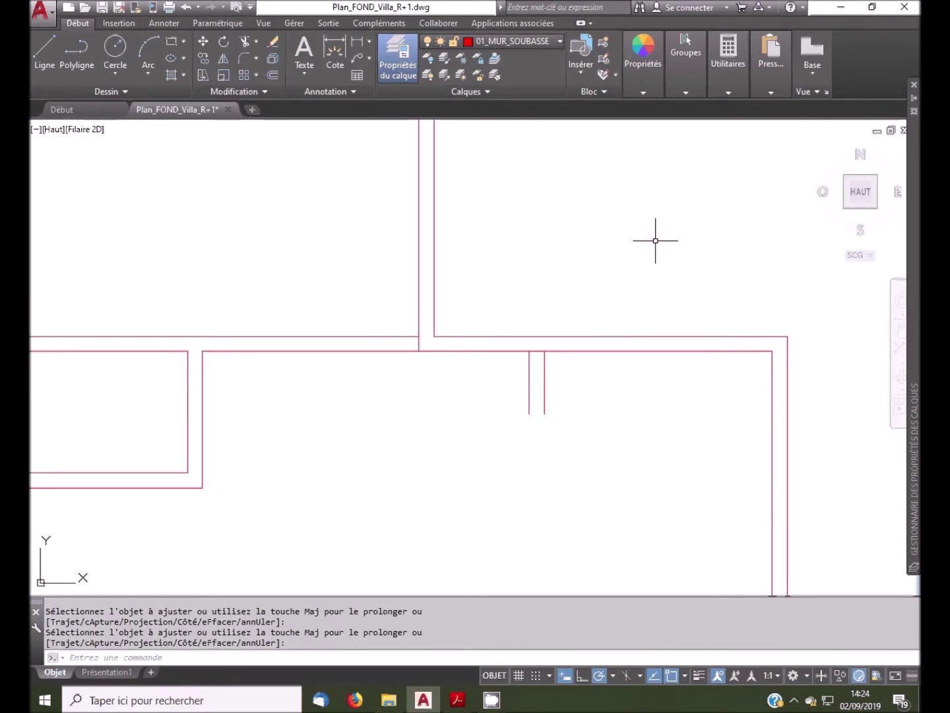
key(space)
key(space)
click(621, 283)
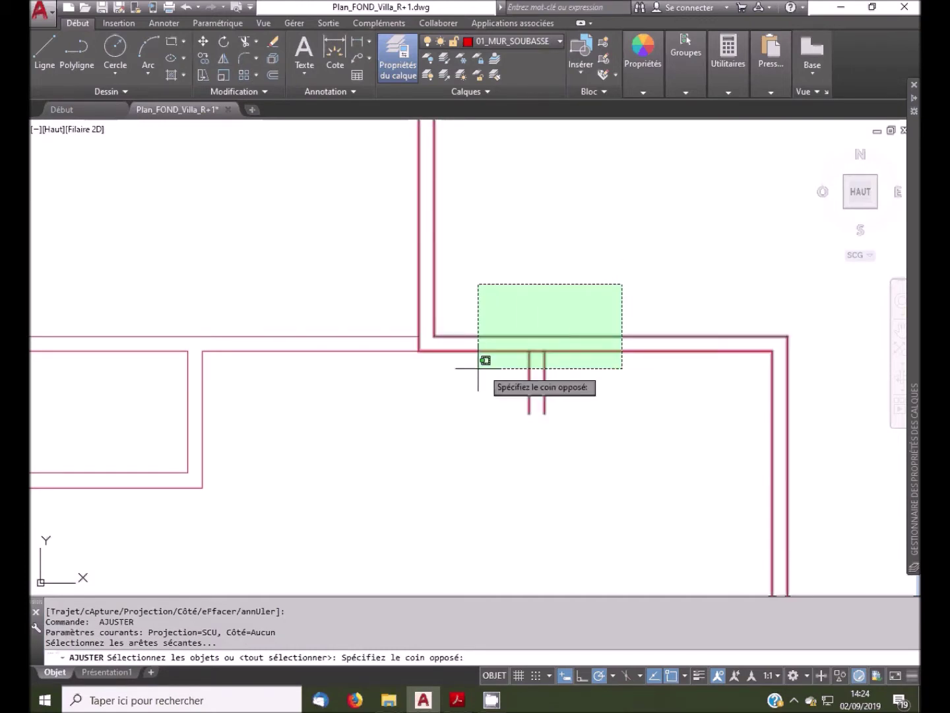
click(374, 382)
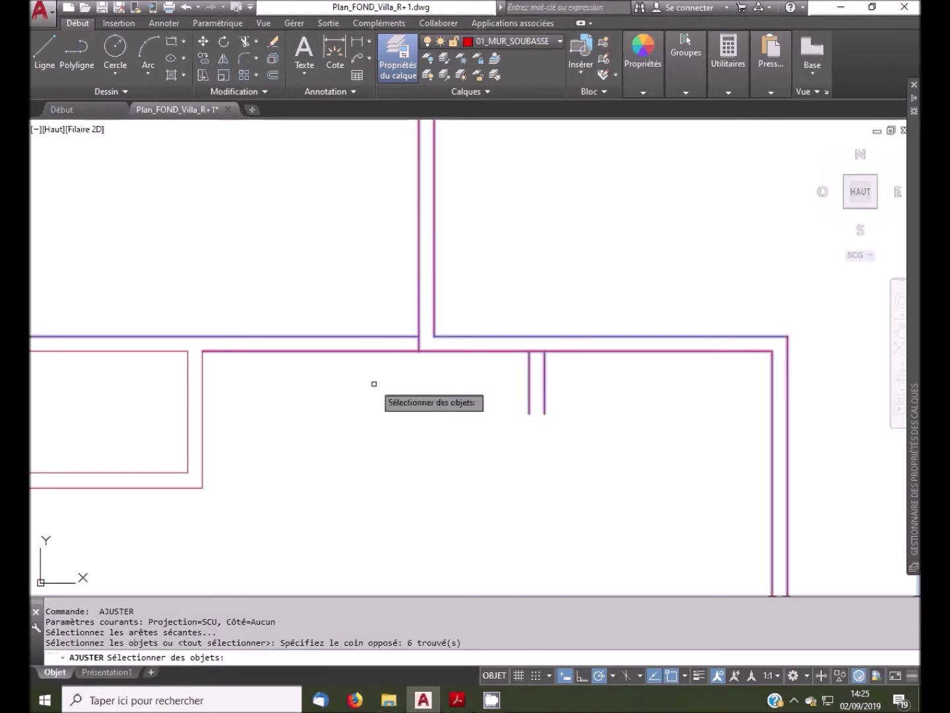
key(space)
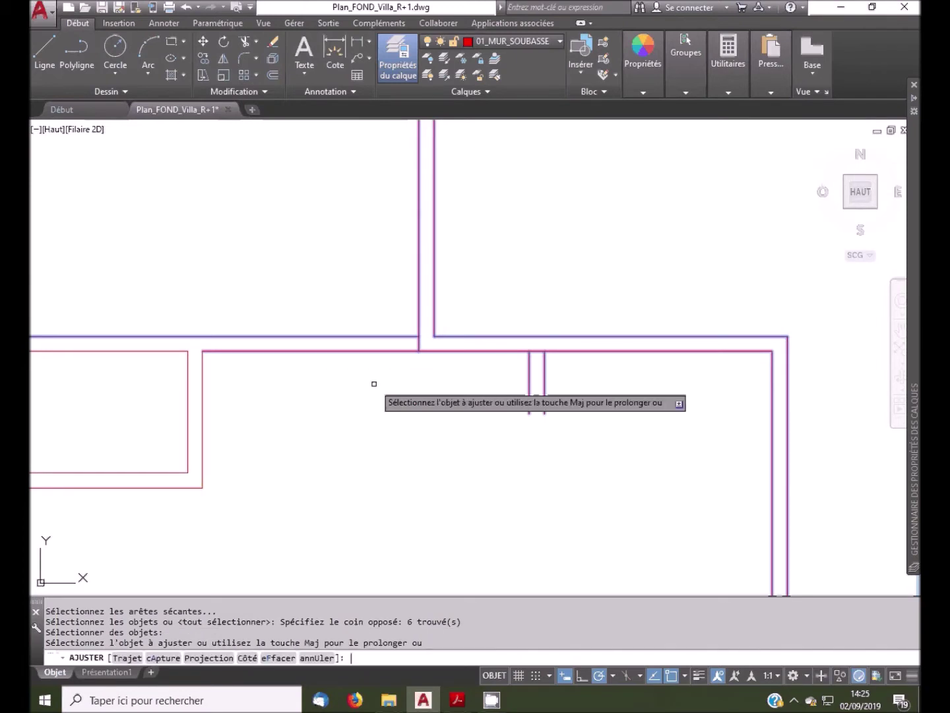
click(538, 353)
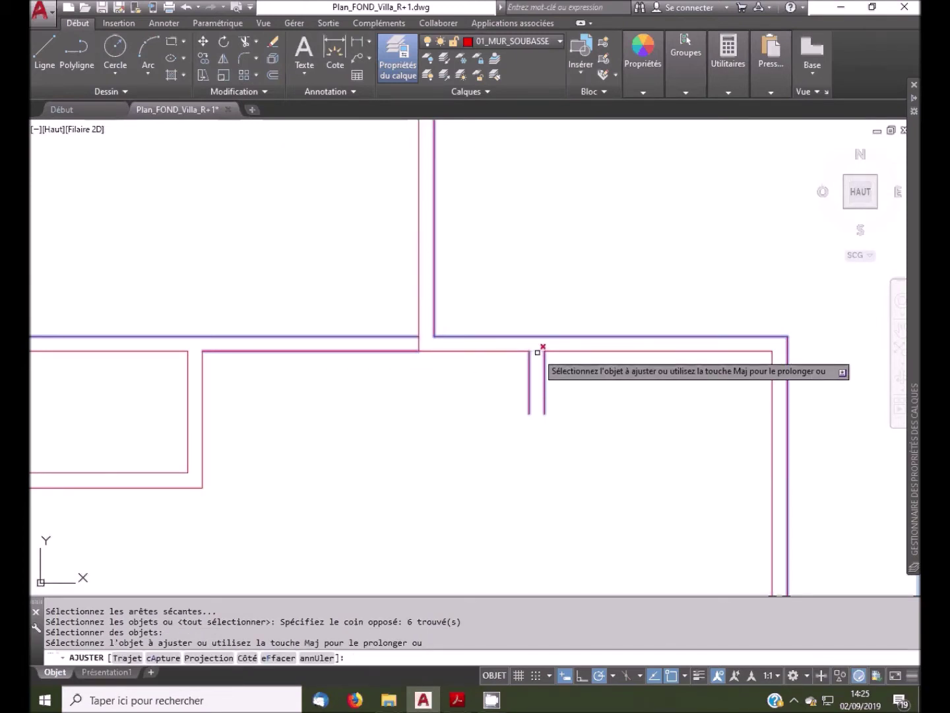
click(537, 352)
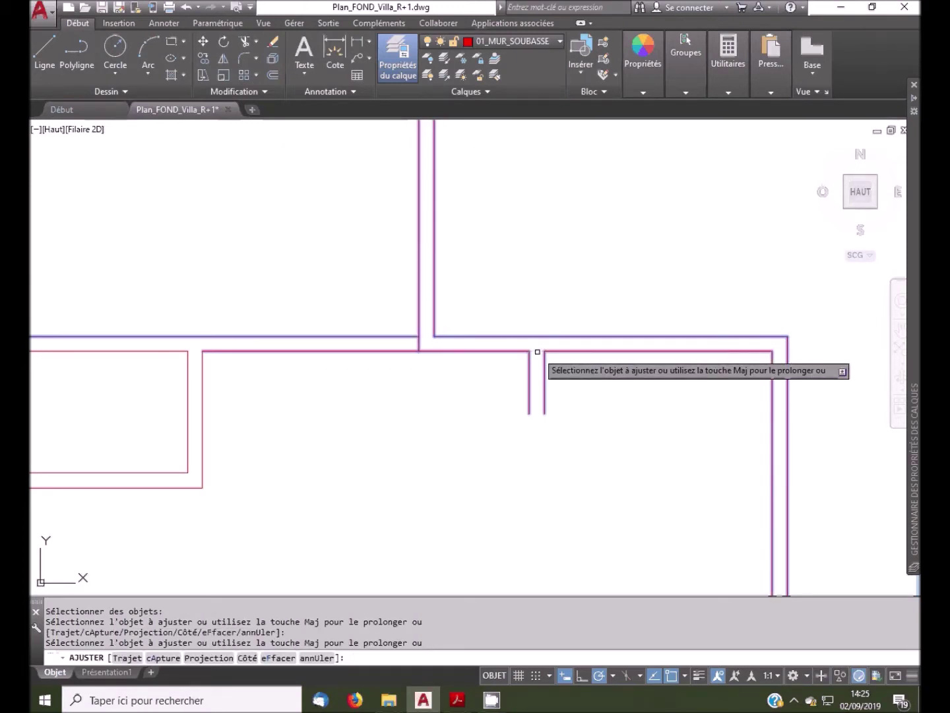
click(419, 341)
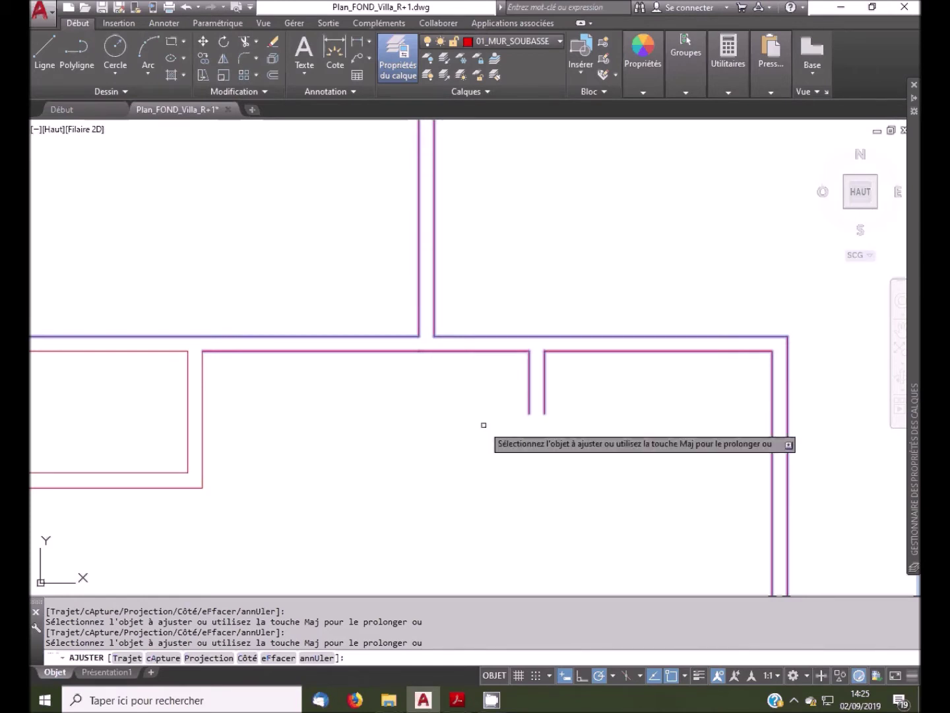
key(Return)
Trim the two surplus segments where the diagonal wall meets the corner, using the surrounding wall lines as cutting edges, and save the drawing.
scroll(497, 364, down, 5)
scroll(497, 365, down, 2)
scroll(533, 477, up, 4)
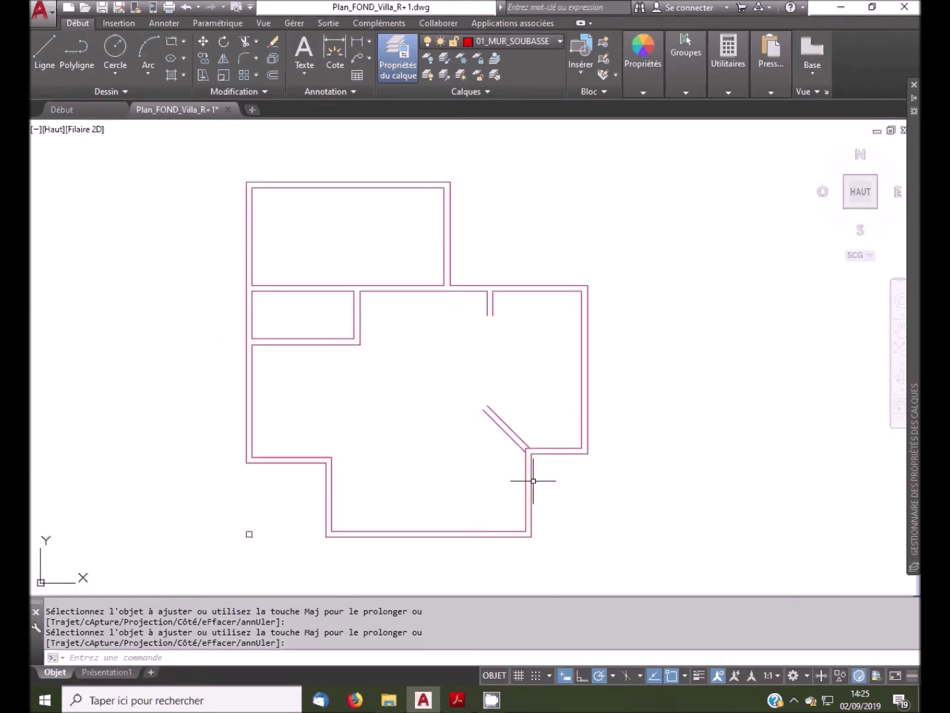
scroll(520, 431, up, 2)
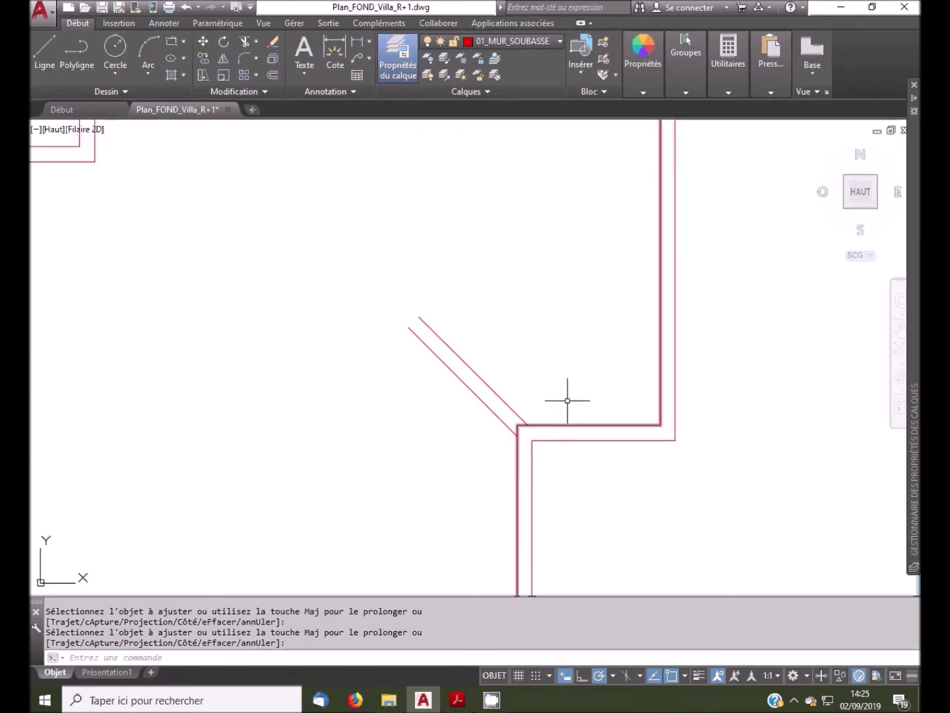
key(Return)
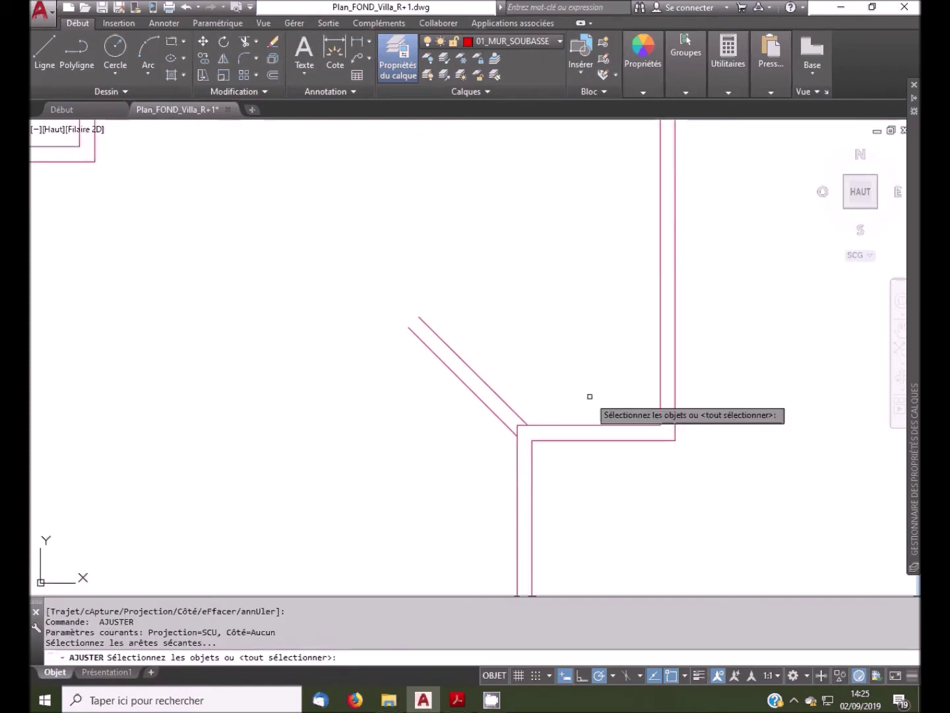
click(590, 396)
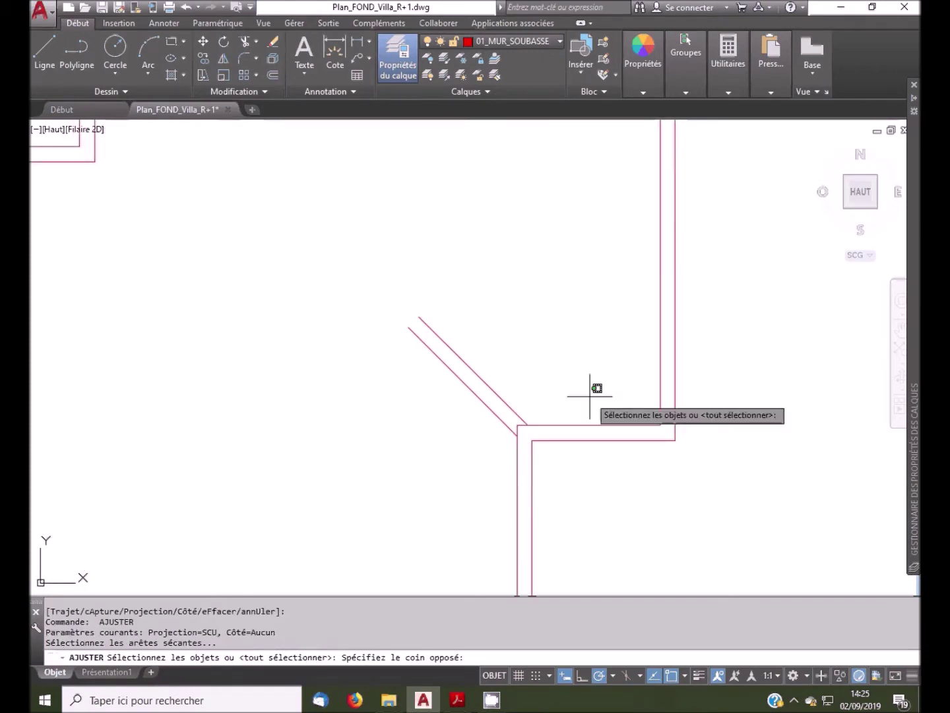
click(462, 478)
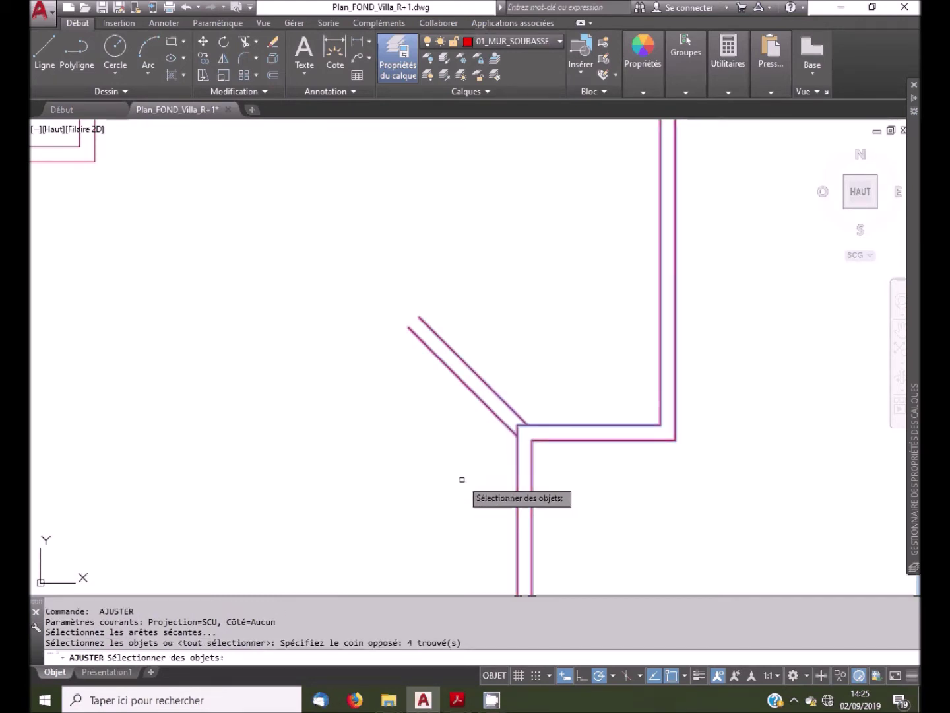
key(Return)
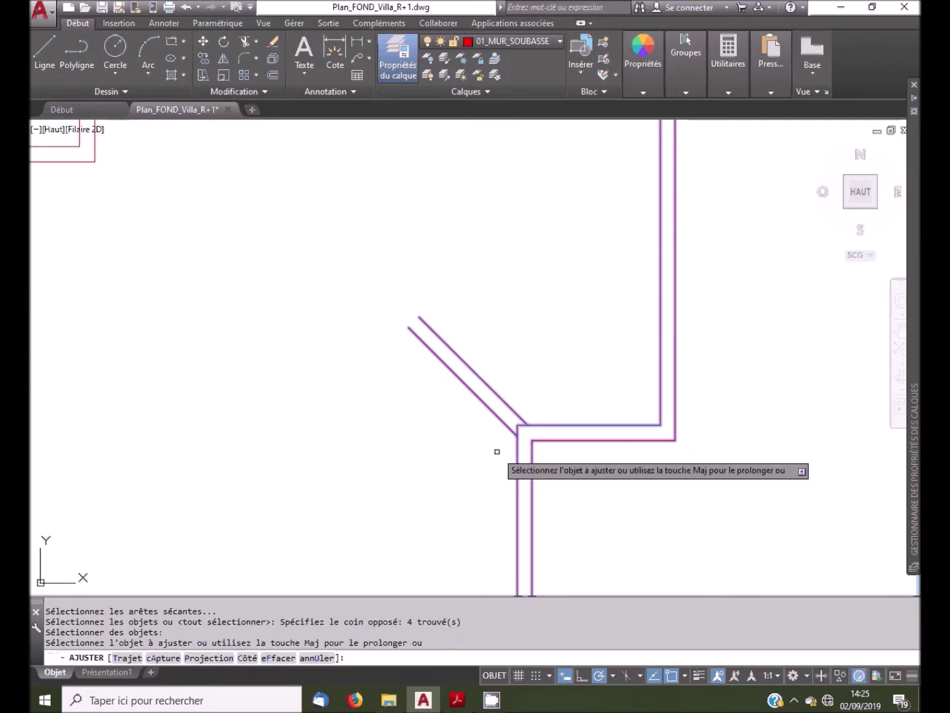
scroll(520, 425, up, 2)
click(523, 425)
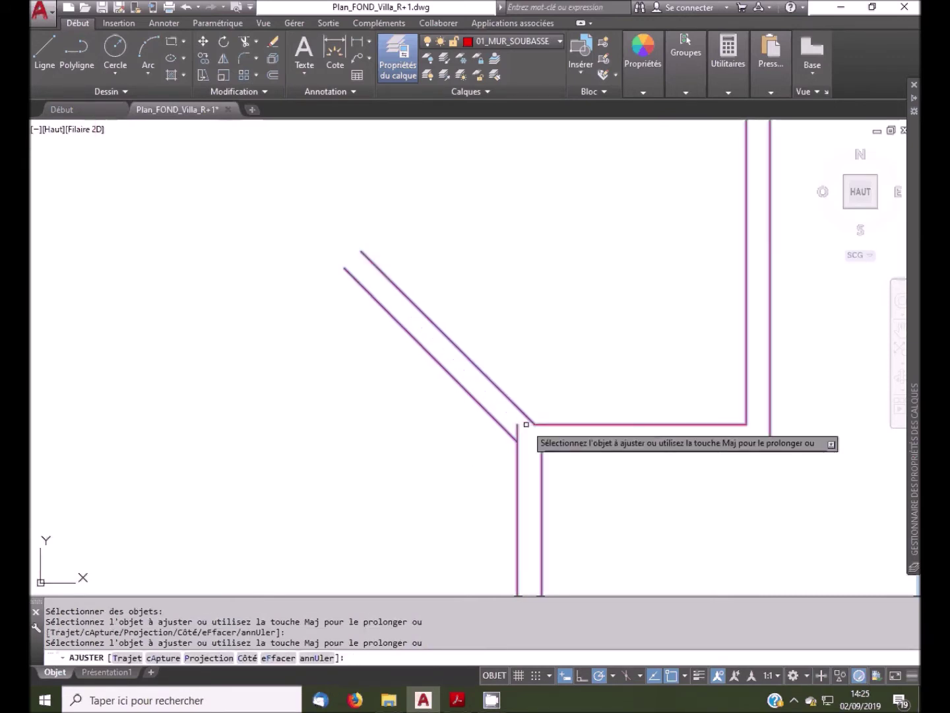
click(519, 432)
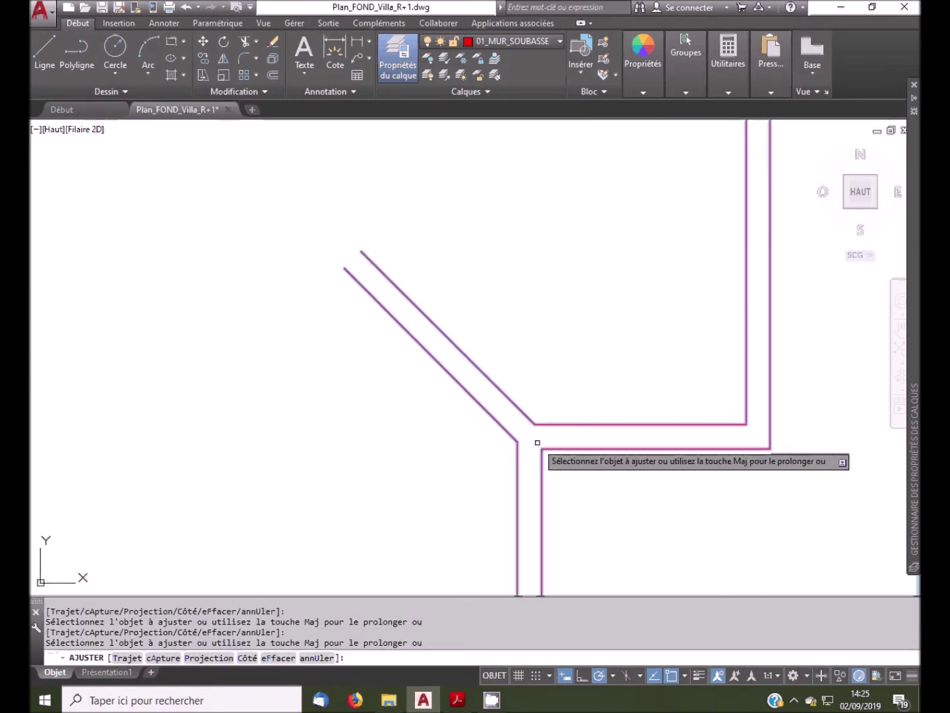
key(Return)
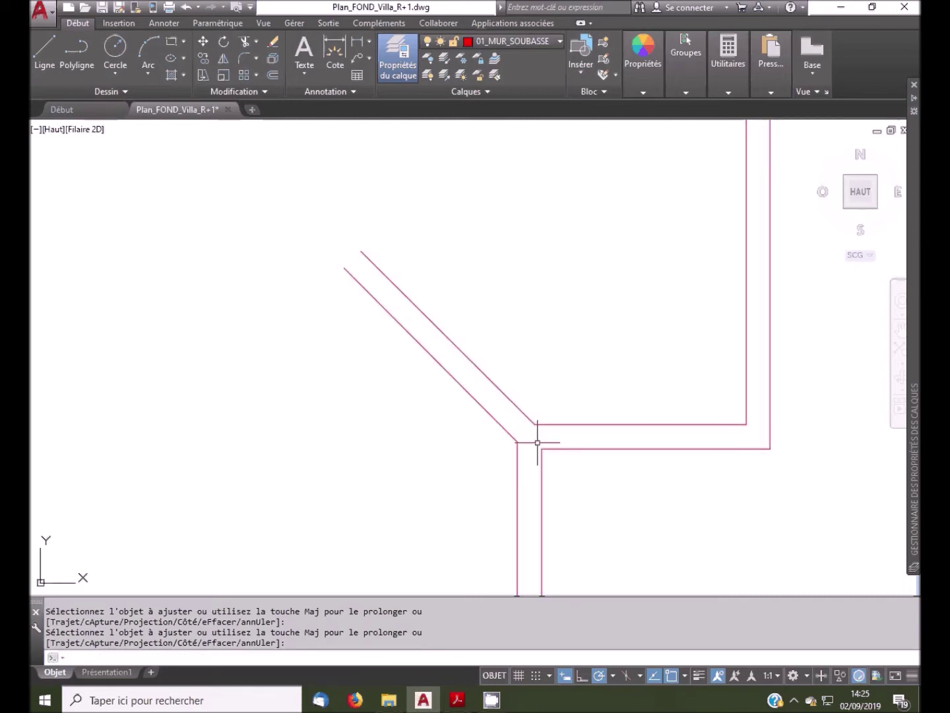
scroll(603, 429, down, 5)
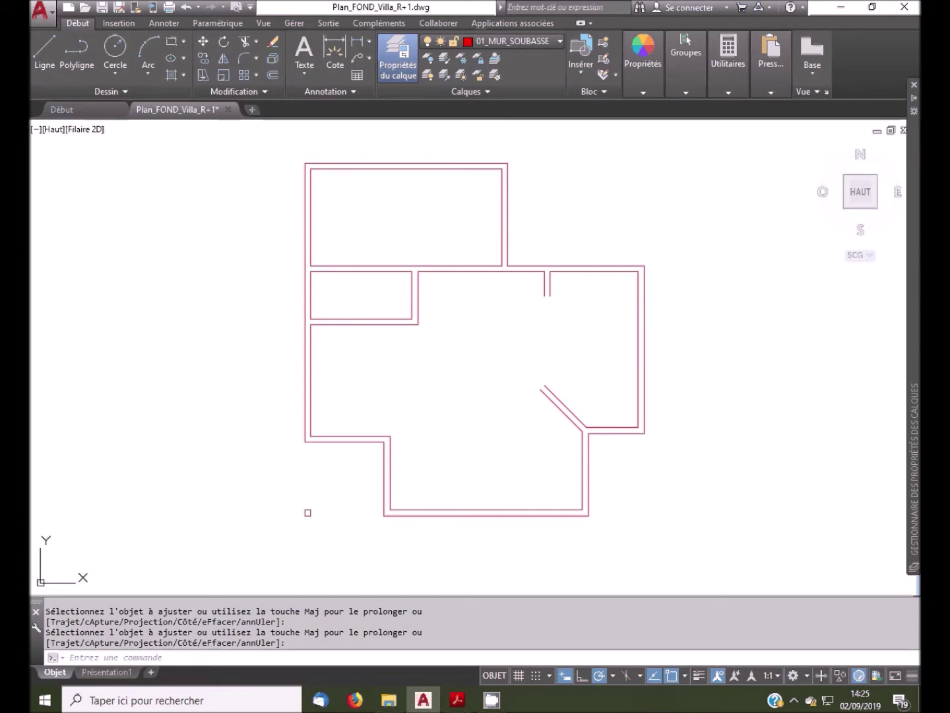
key(ctrl+s)
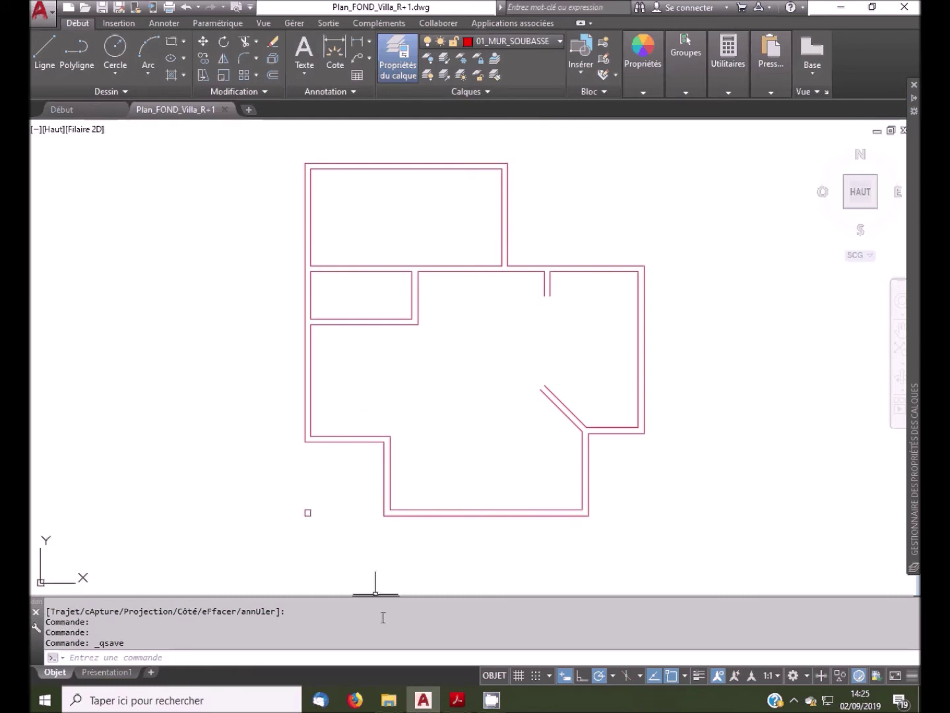
Compare the trimmed walls with the expected result at item 9 of the PDF tutorial, and return to AutoCAD.
click(457, 699)
scroll(308, 445, down, 2)
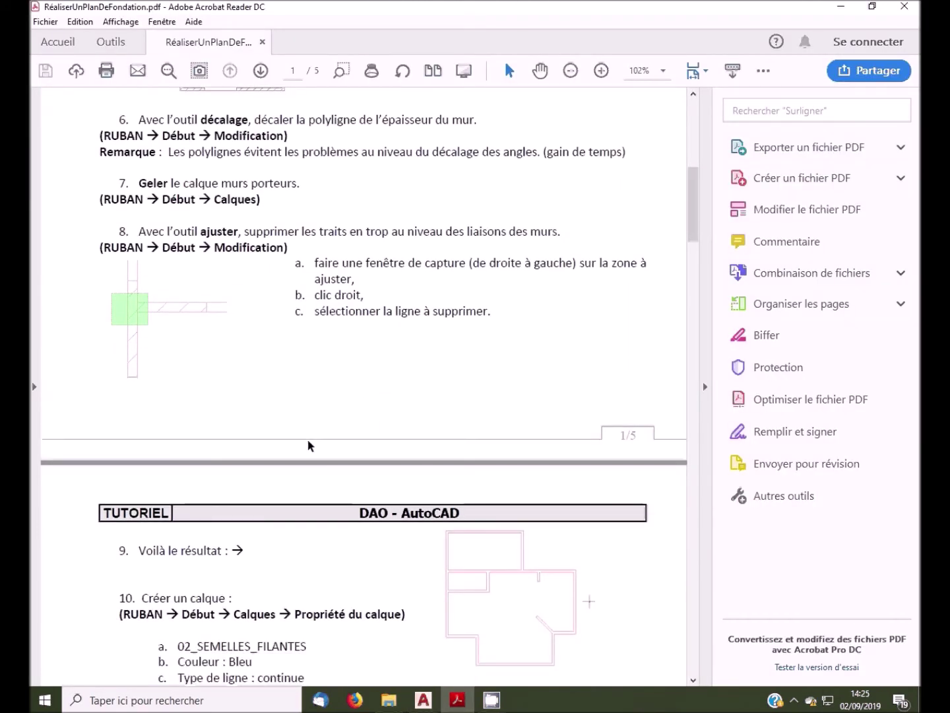
scroll(308, 445, down, 1)
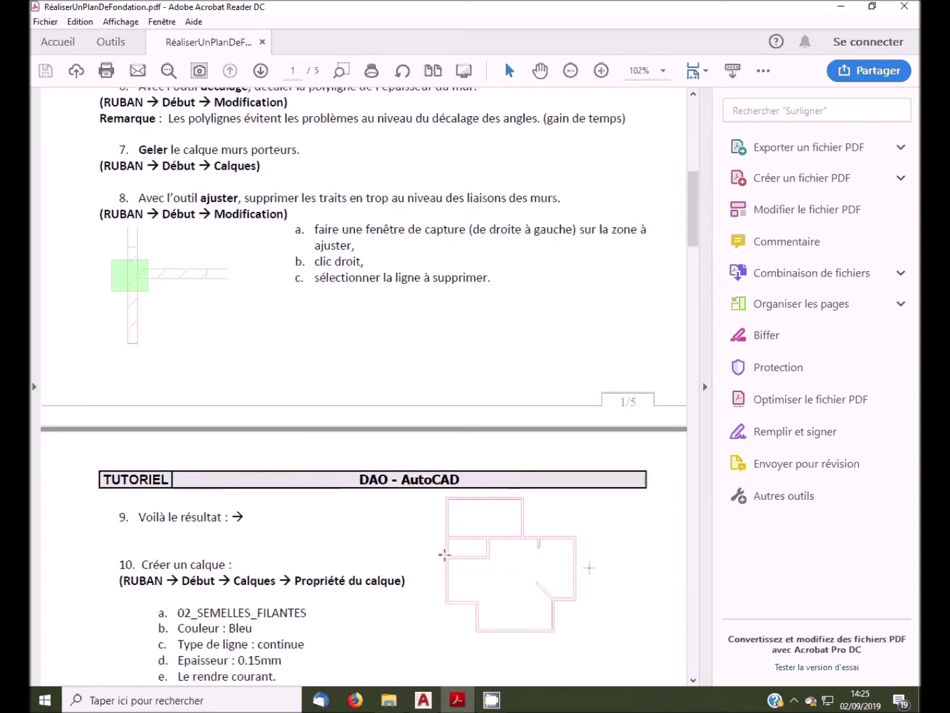
scroll(542, 567, down, 1)
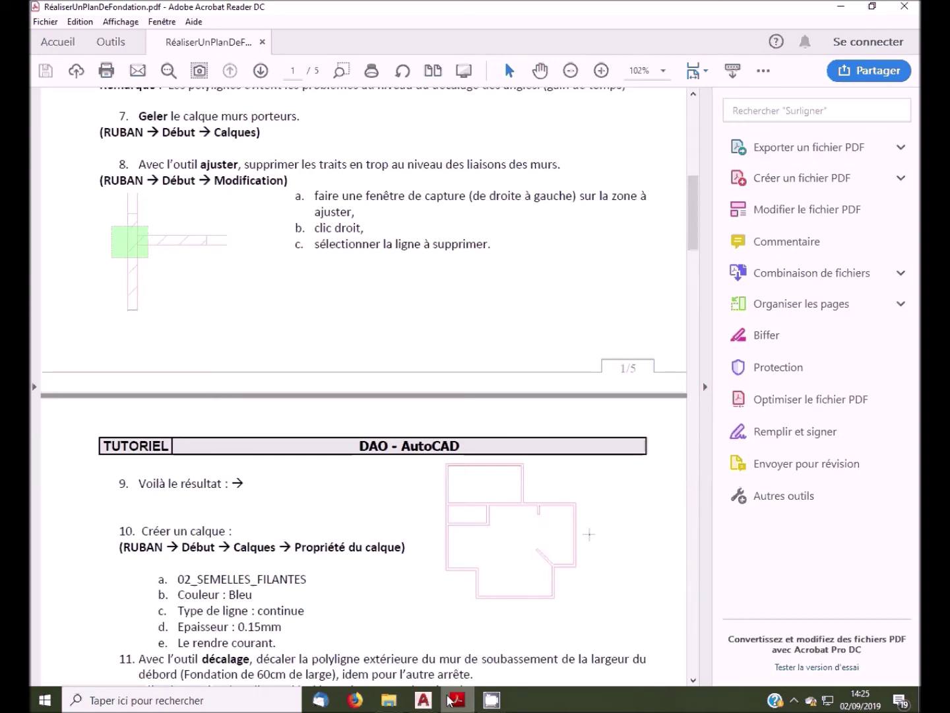
click(428, 702)
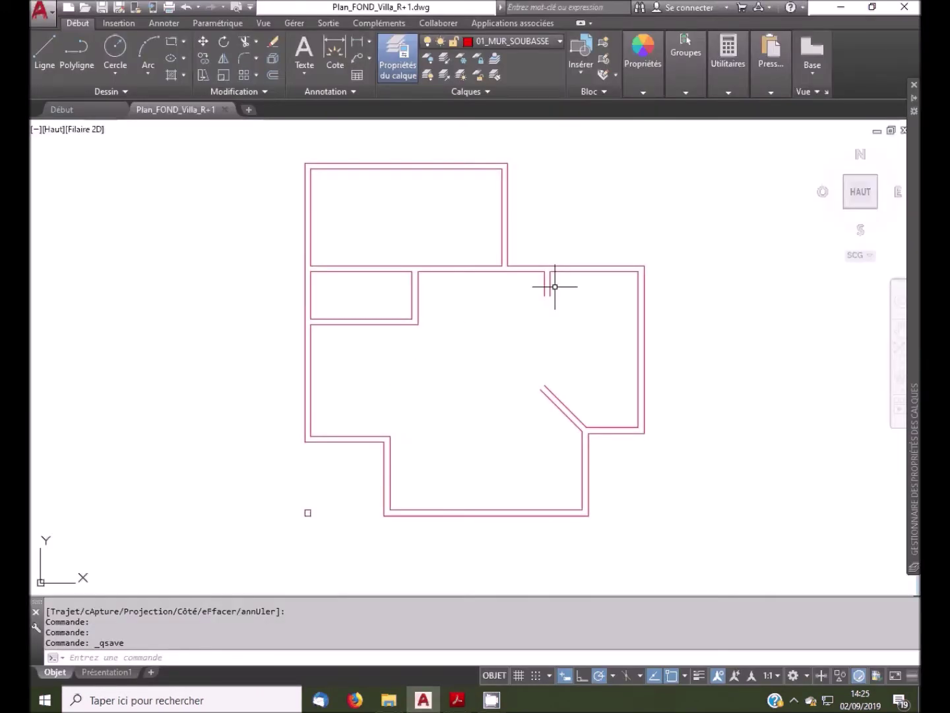
Draw a line joining the two open endpoints of the short vertical stub wall to close its end.
click(43, 58)
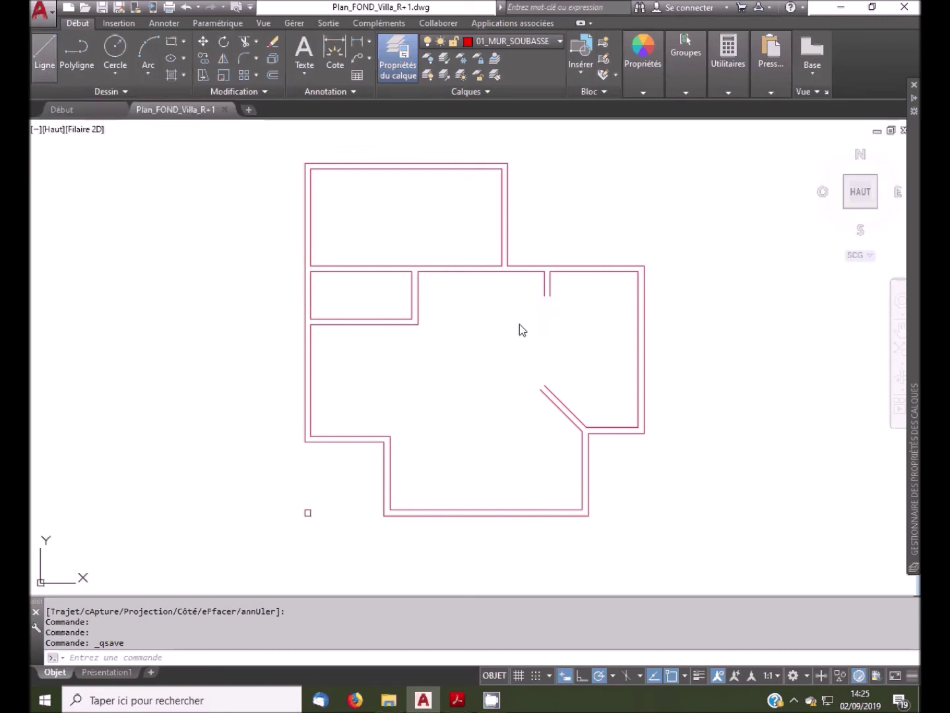
scroll(565, 294, up, 2)
scroll(566, 294, up, 2)
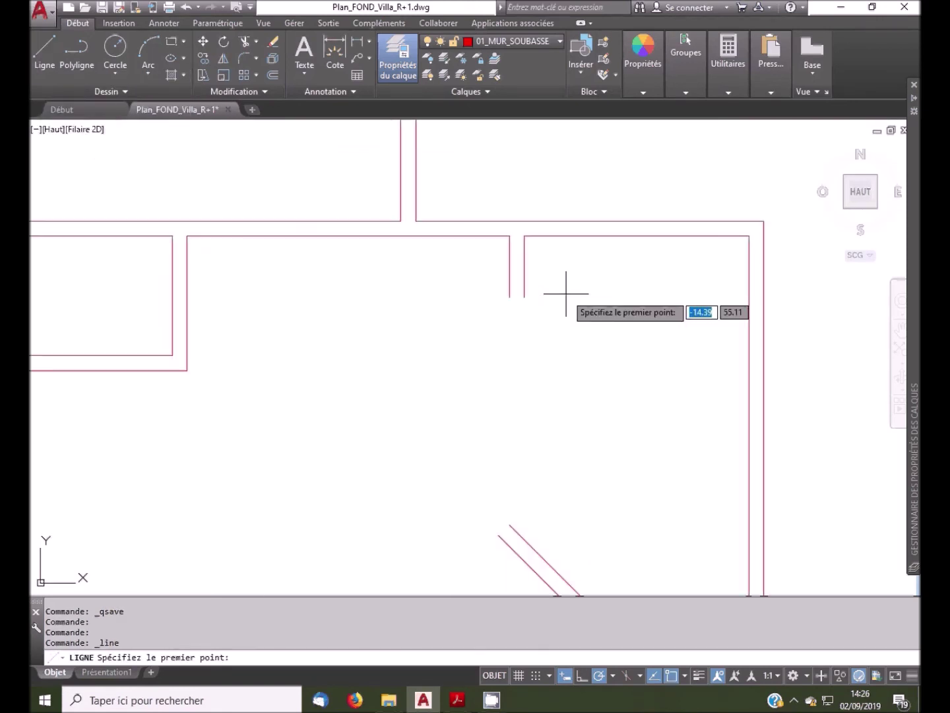
click(508, 298)
click(524, 298)
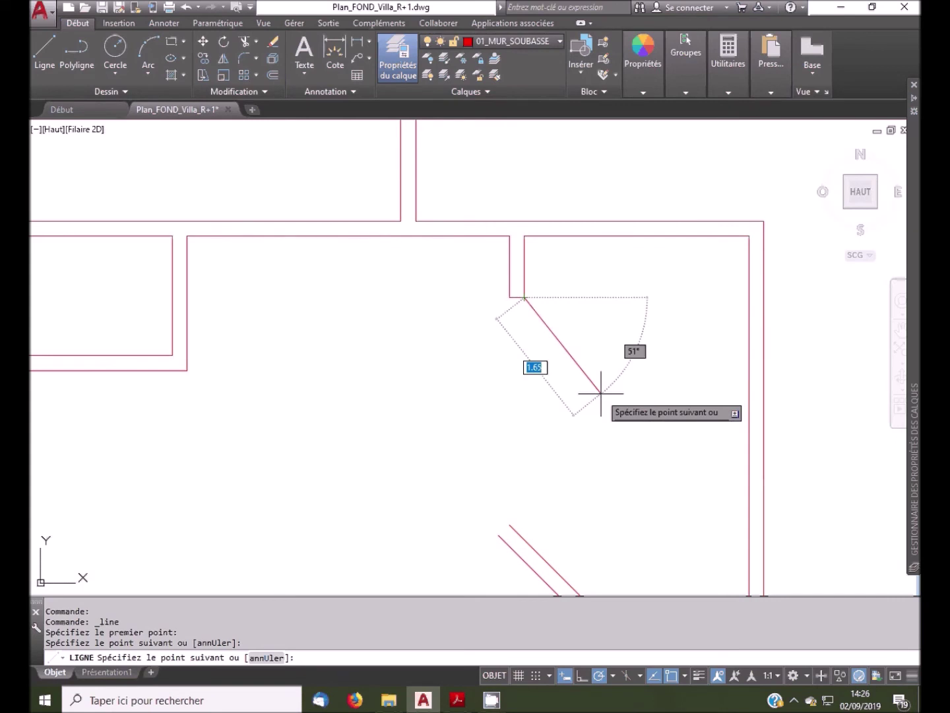
key(Return)
Close the diagonal wall's free end with a line between its two open endpoints.
key(Return)
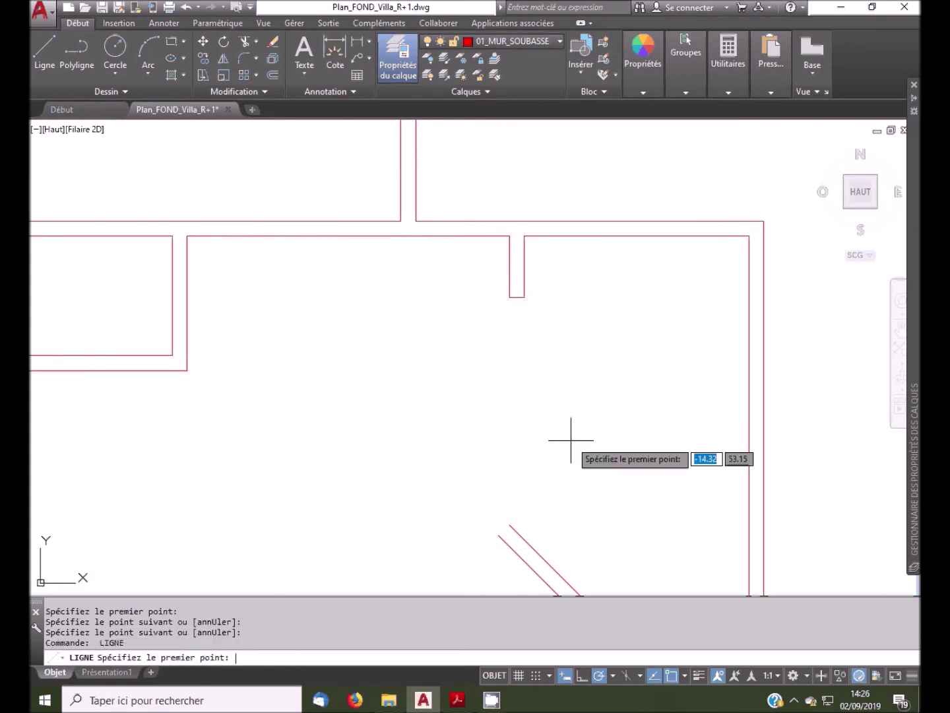
click(500, 534)
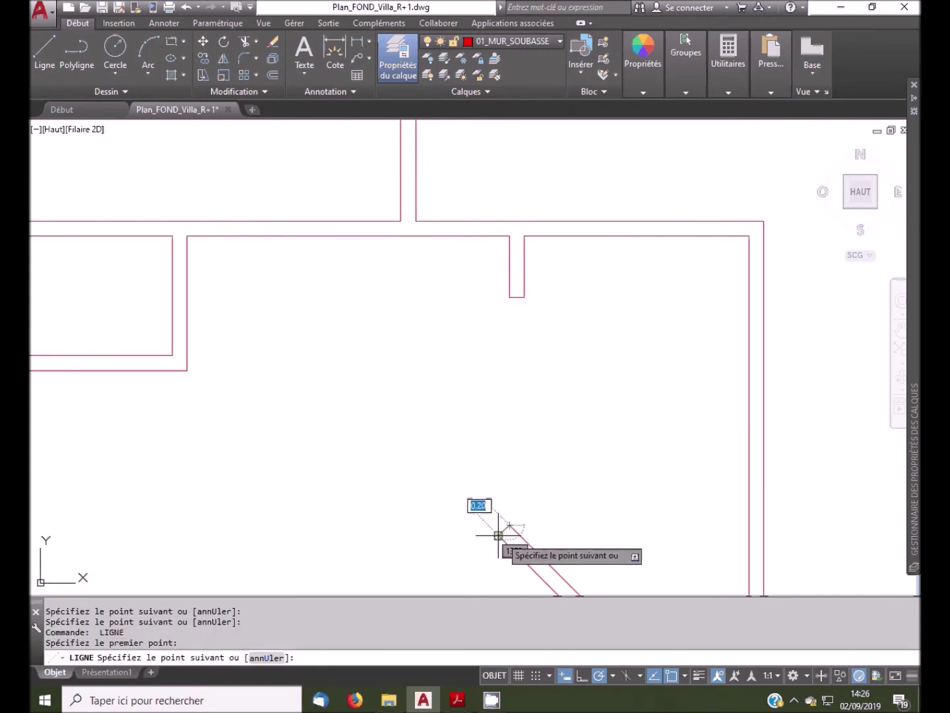
key(Return)
scroll(576, 404, down, 4)
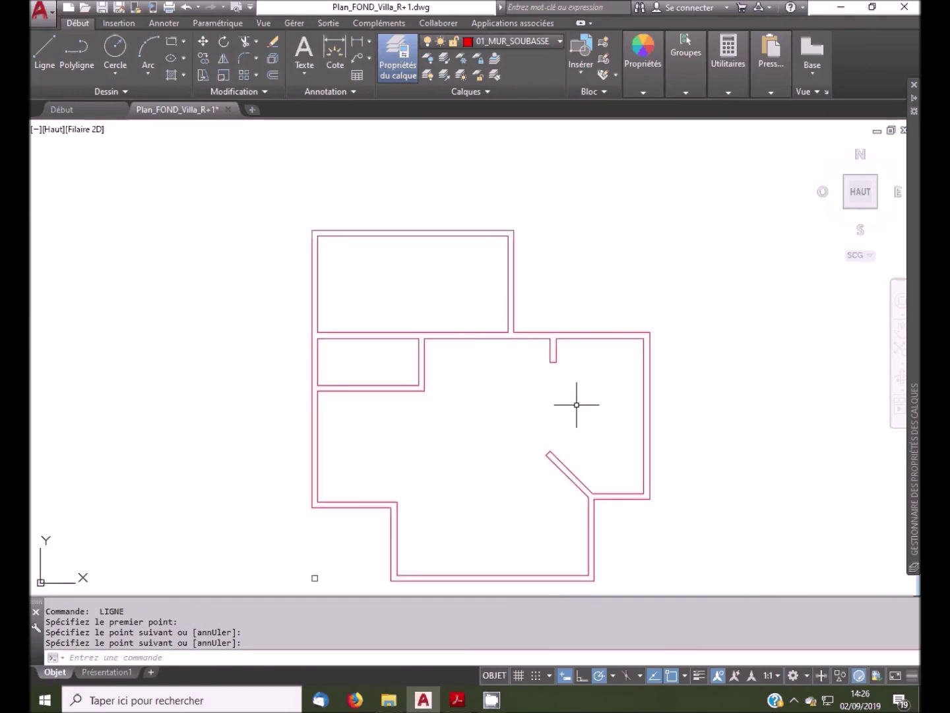